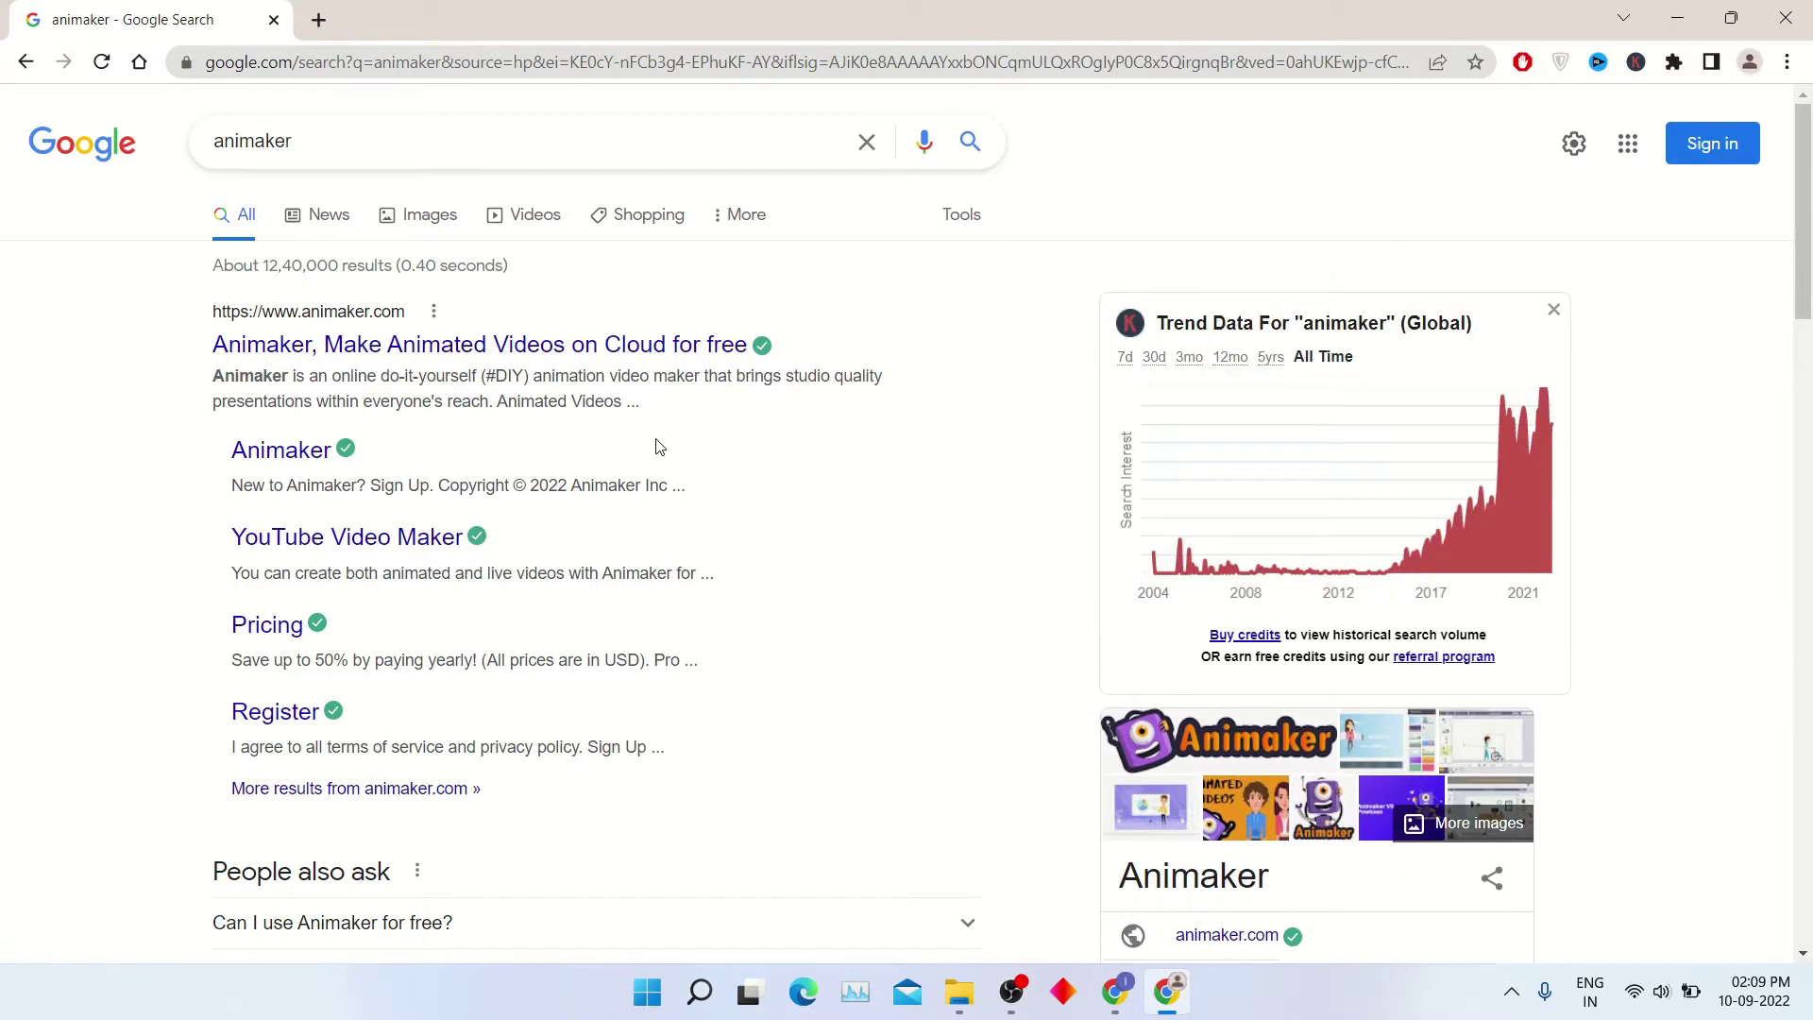
# Step: Open the Animaker website from the search results and go to its sign-up page
pyautogui.click(593, 357)
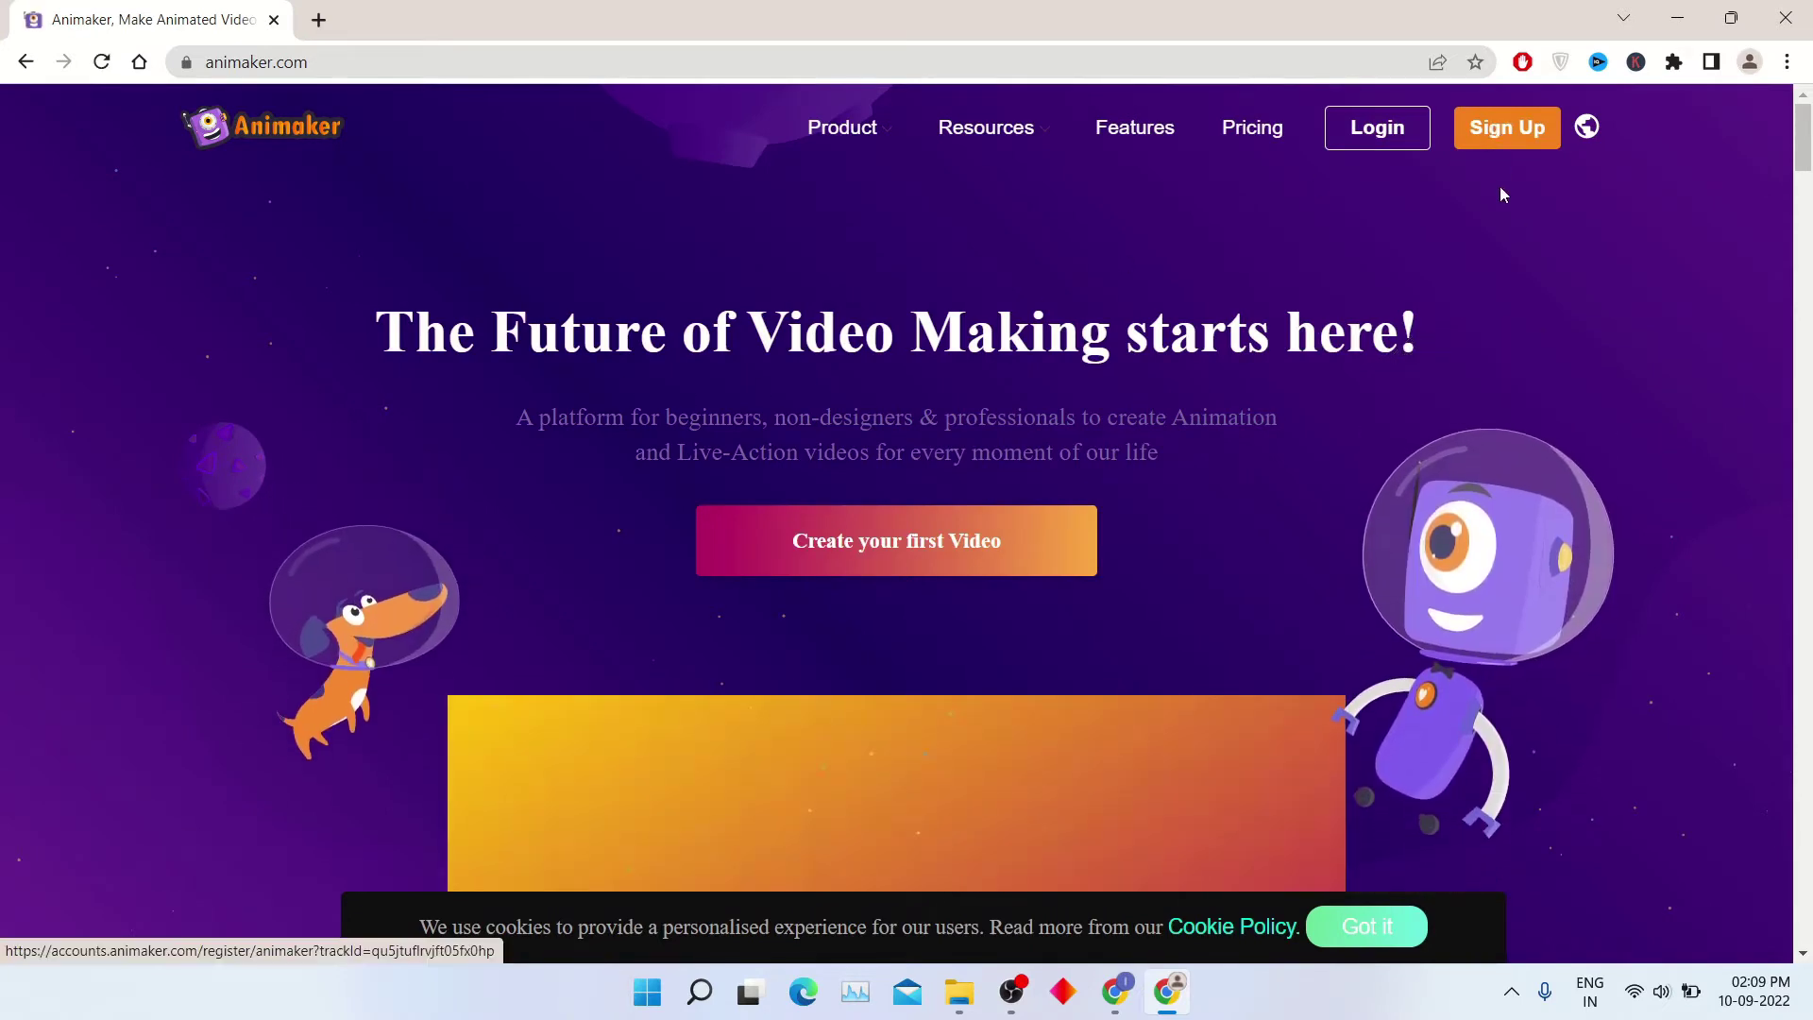
pyautogui.scroll(-3, 1621, 412)
pyautogui.scroll(-8, 1605, 410)
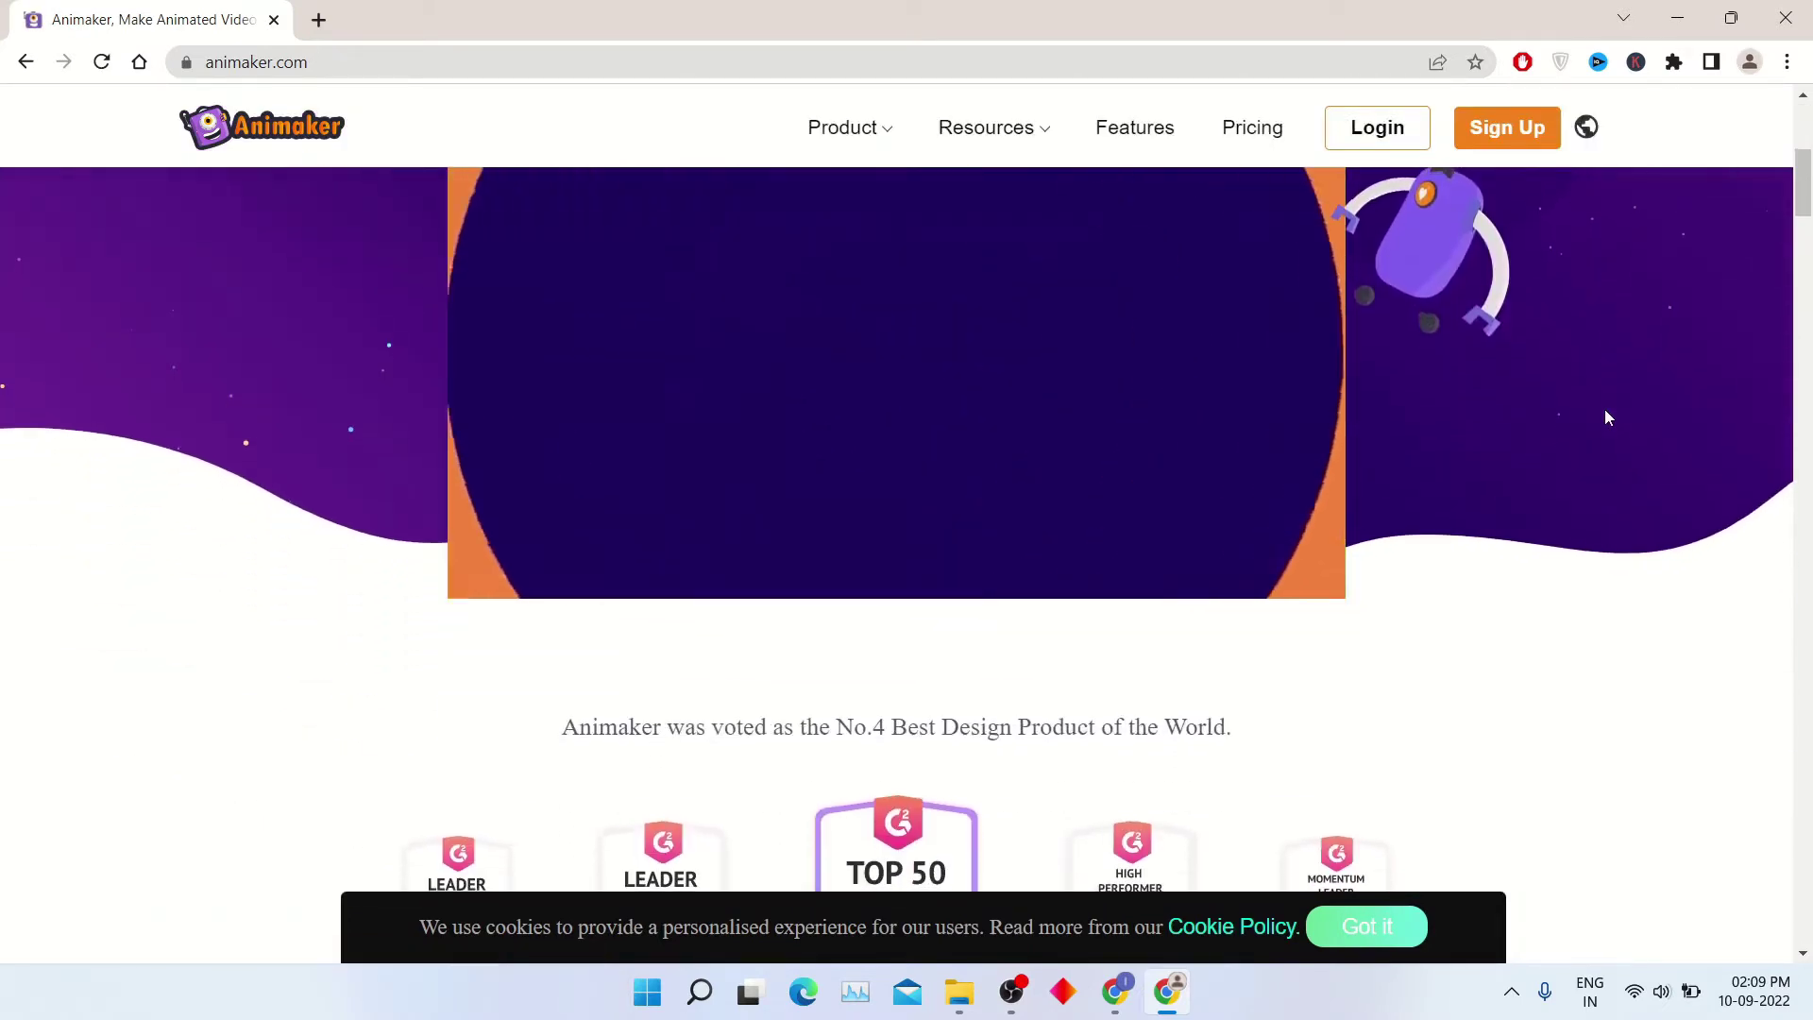
pyautogui.scroll(12, 1605, 410)
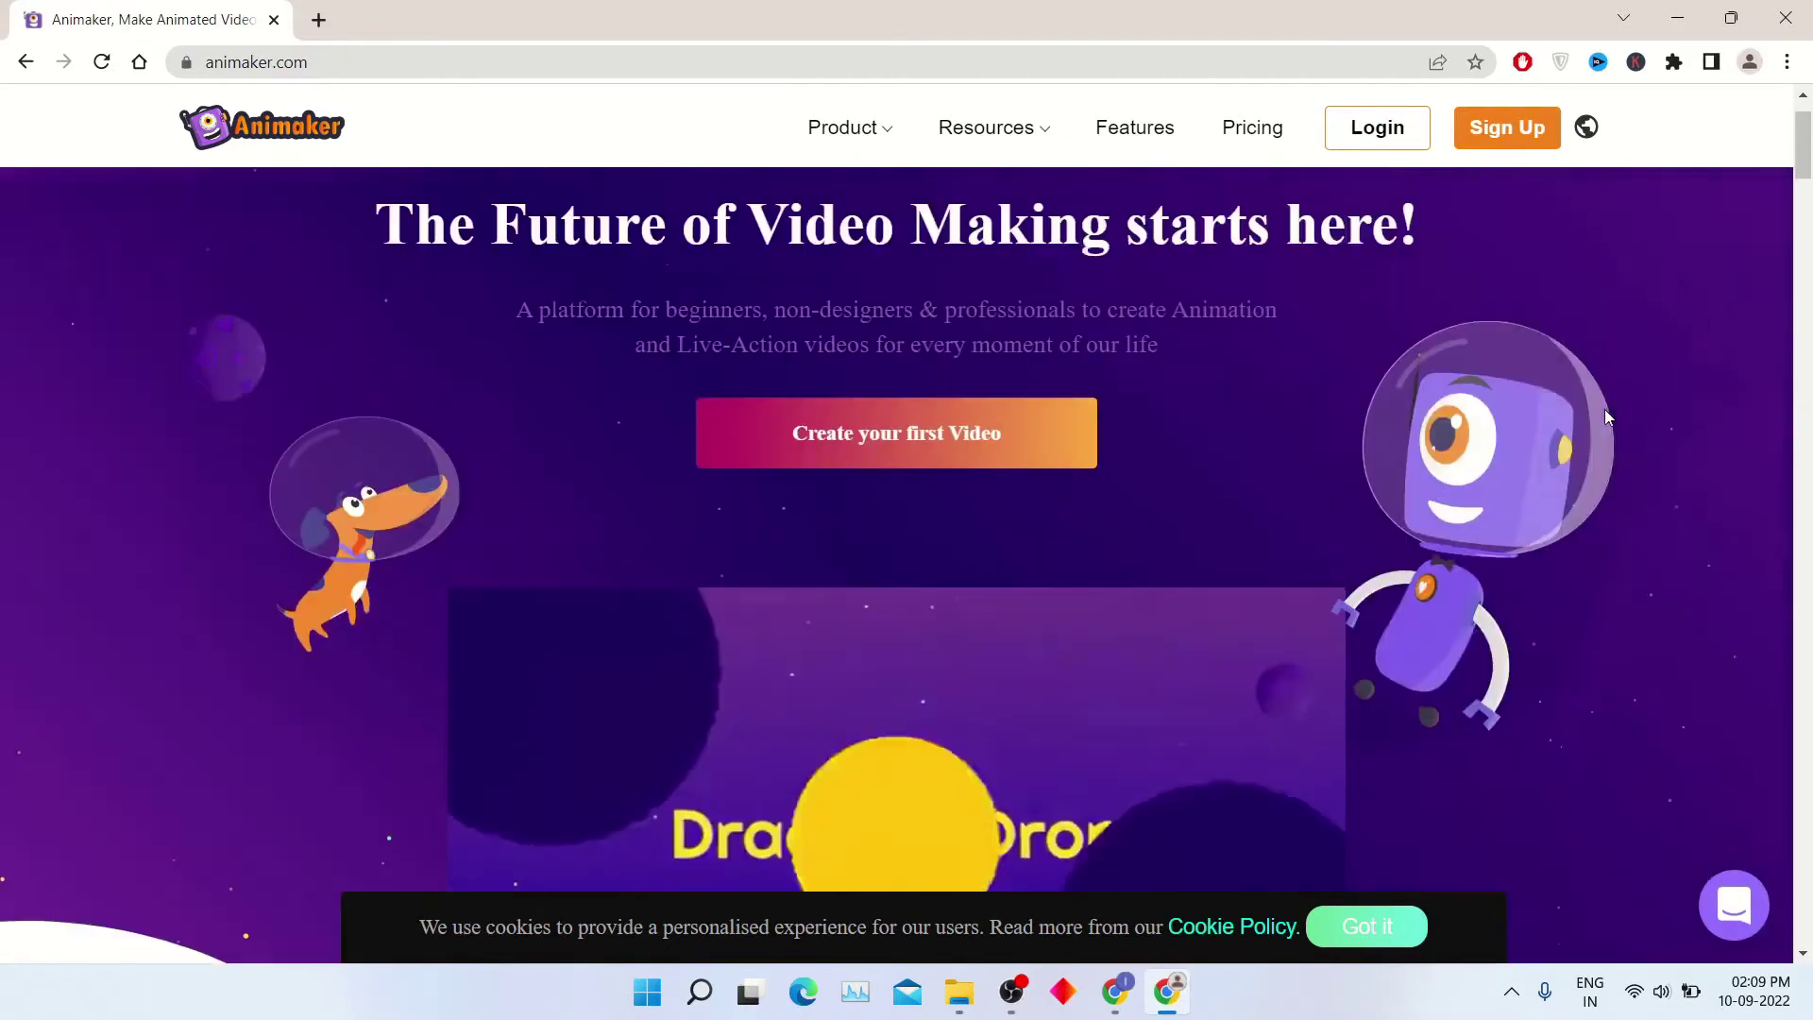
pyautogui.click(1527, 130)
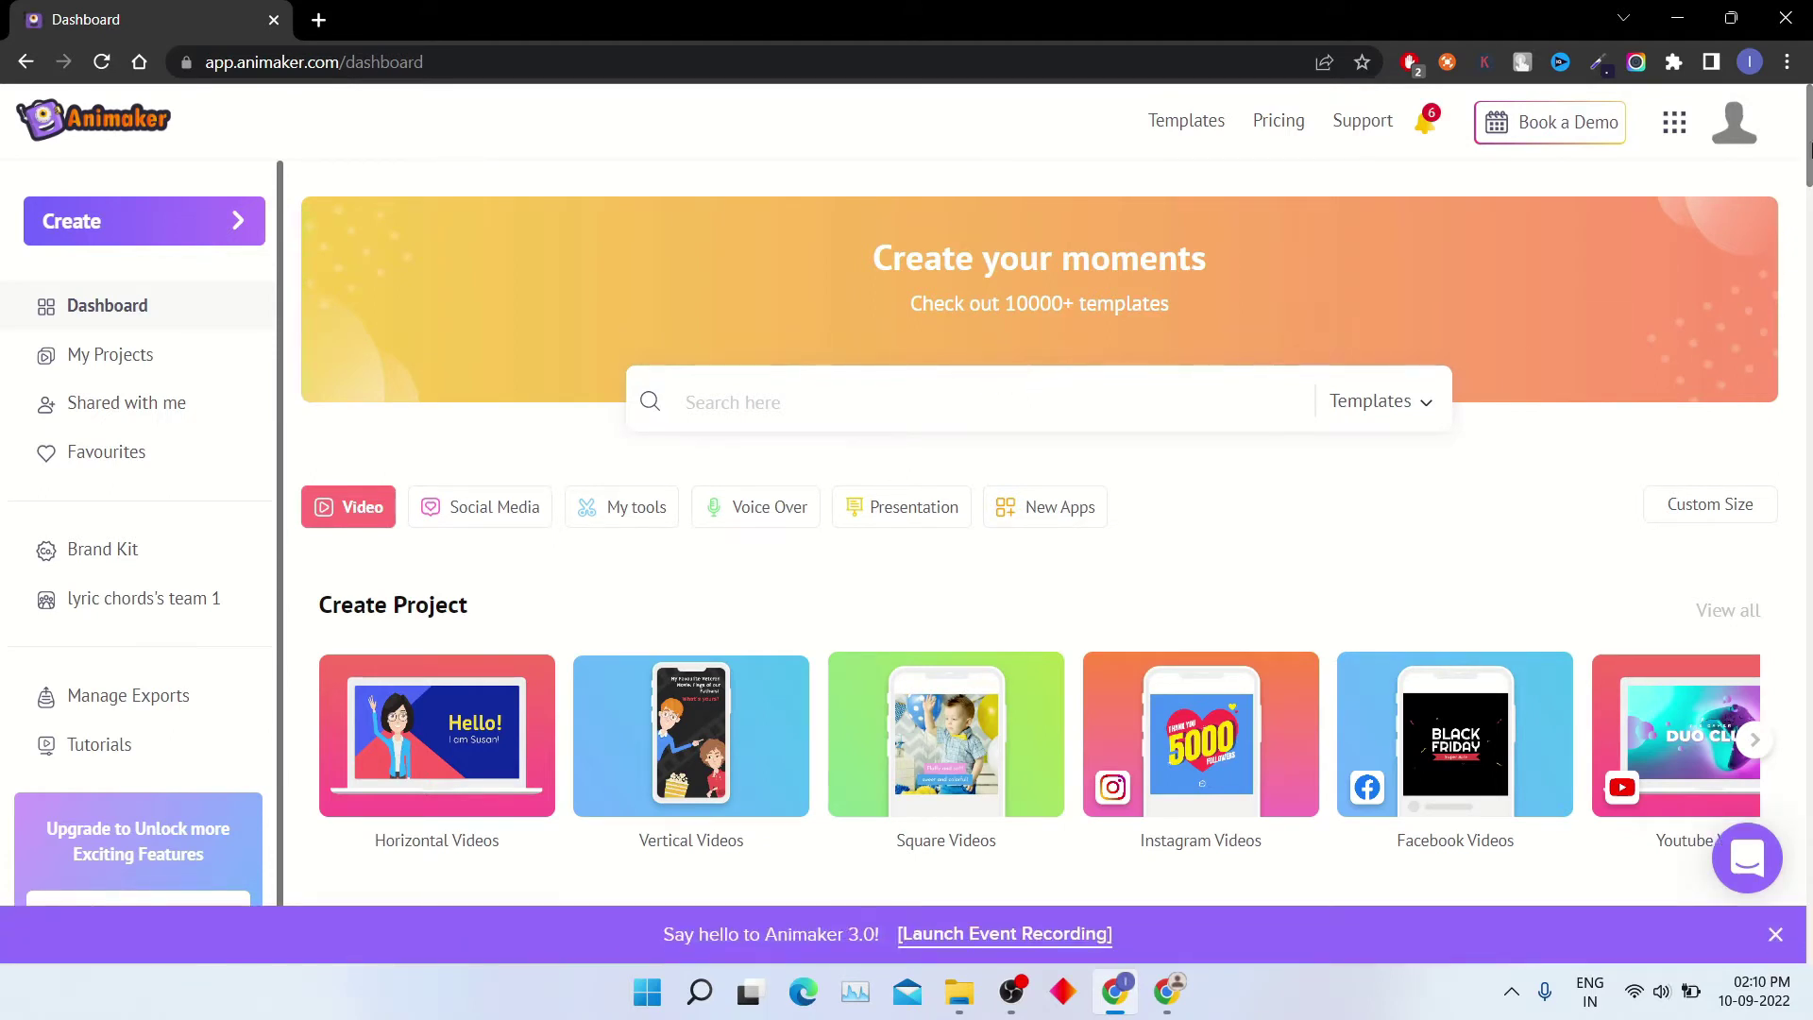
# Step: Look through the project types and start a Horizontal Videos project from templates
pyautogui.moveTo(1807, 137); pyautogui.dragTo(1801, 173)
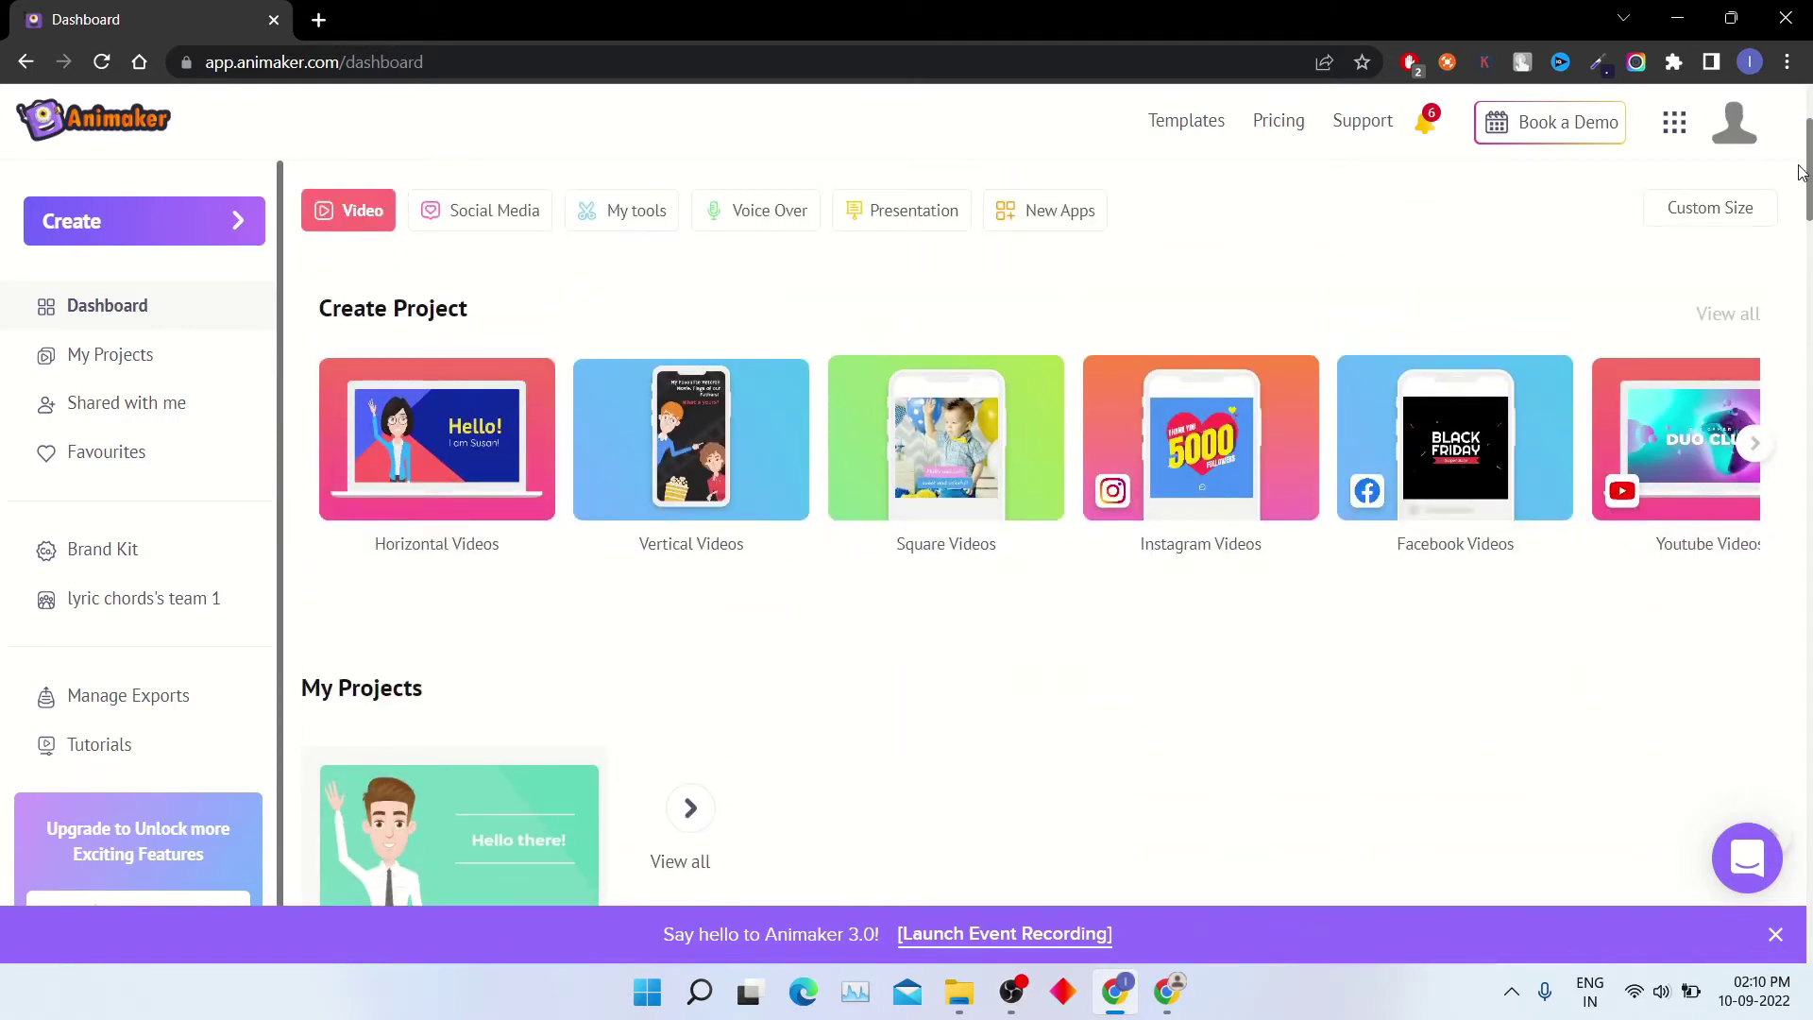
pyautogui.click(1751, 444)
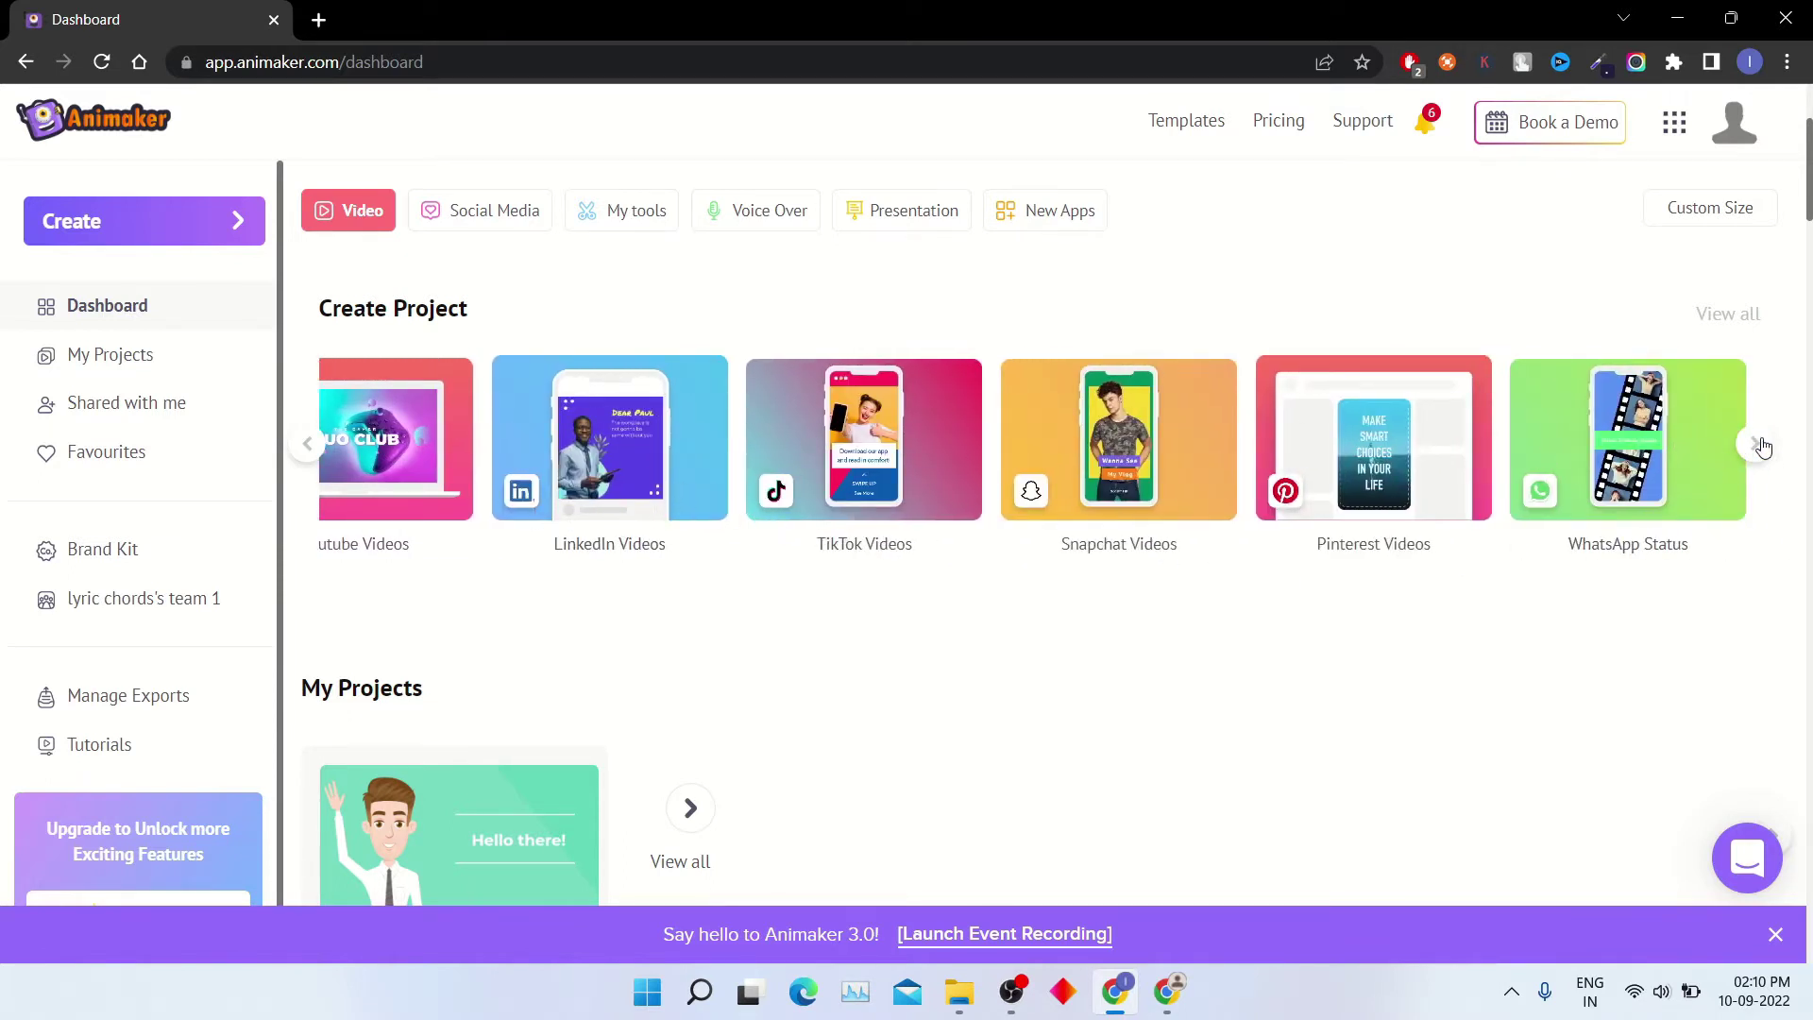
pyautogui.click(308, 445)
pyautogui.click(306, 446)
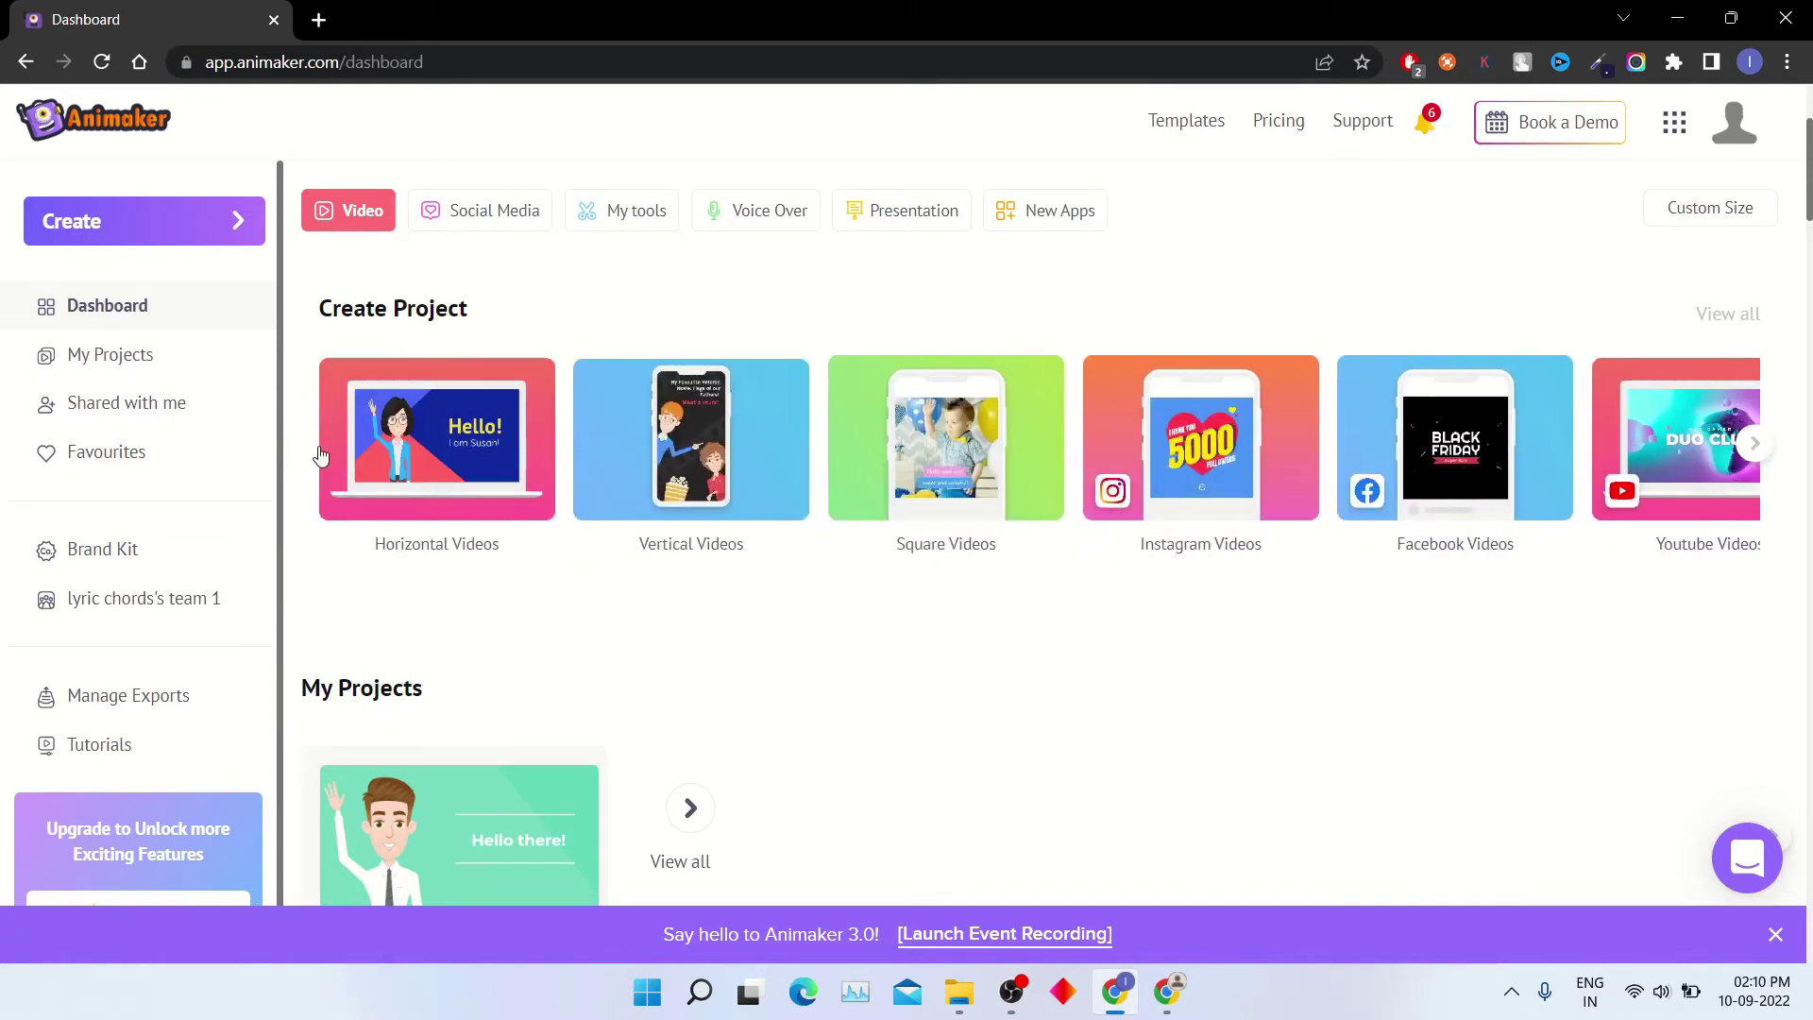
pyautogui.click(434, 477)
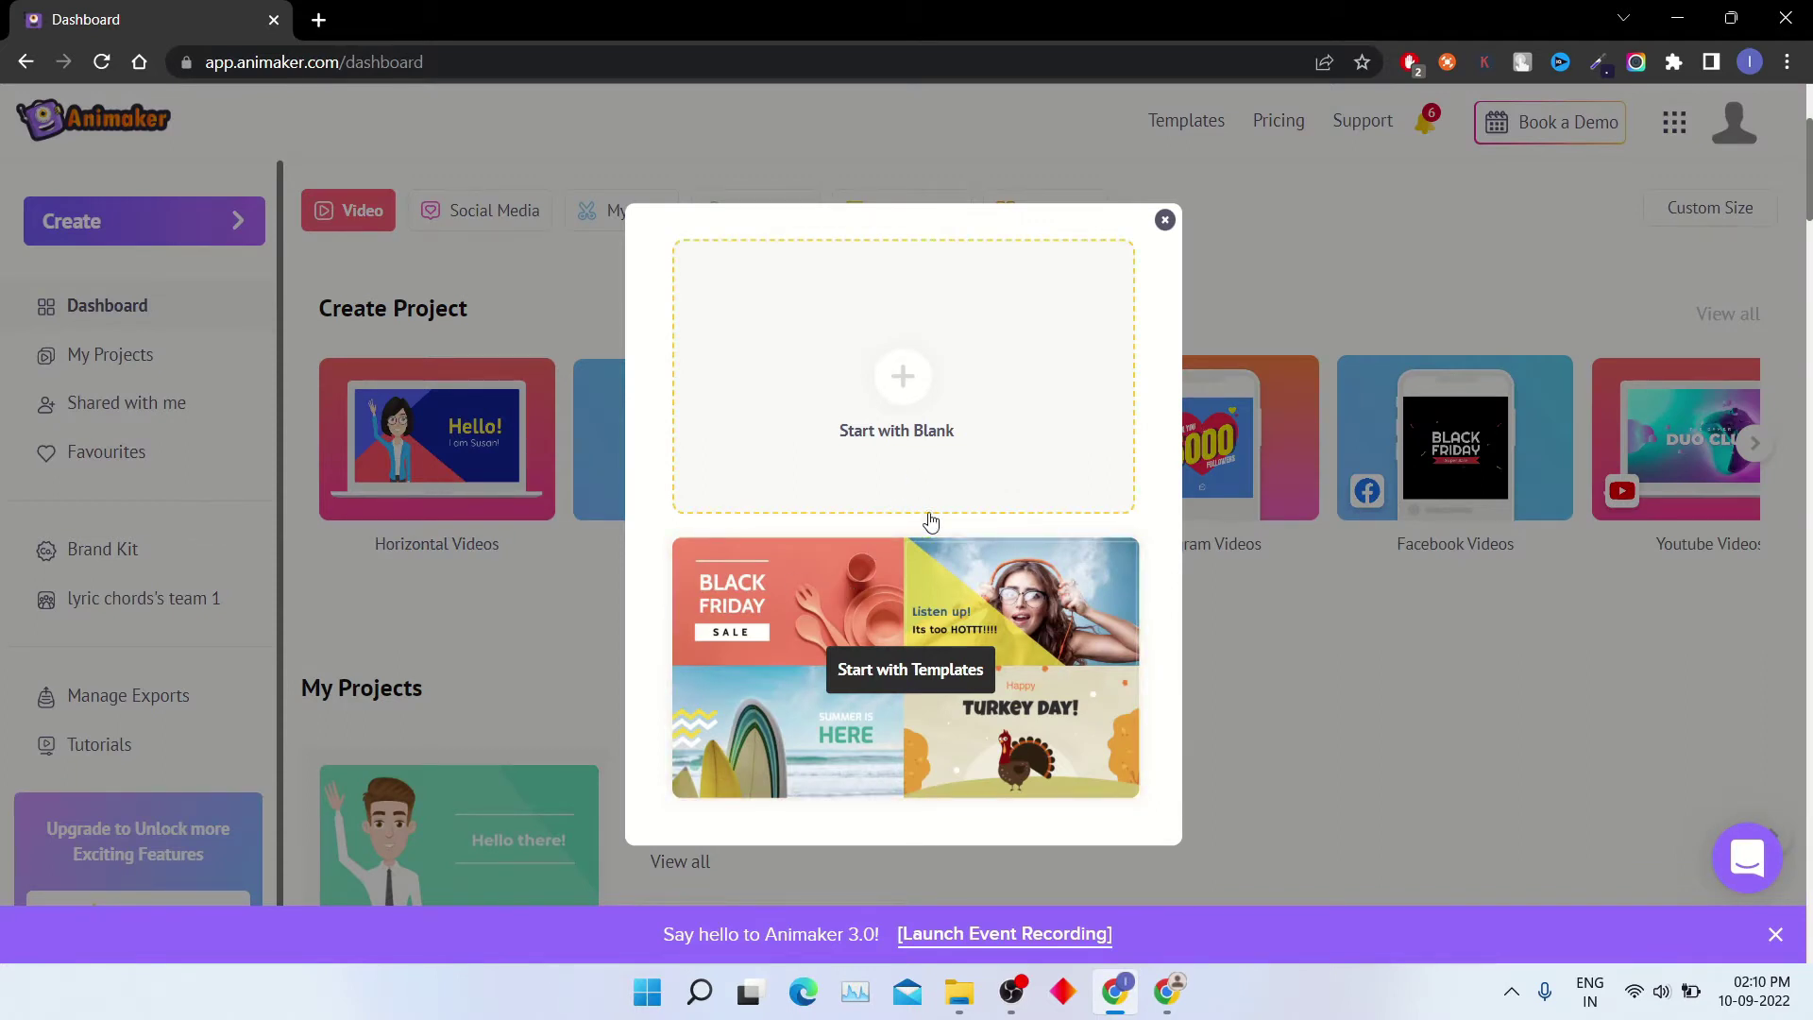
pyautogui.click(959, 678)
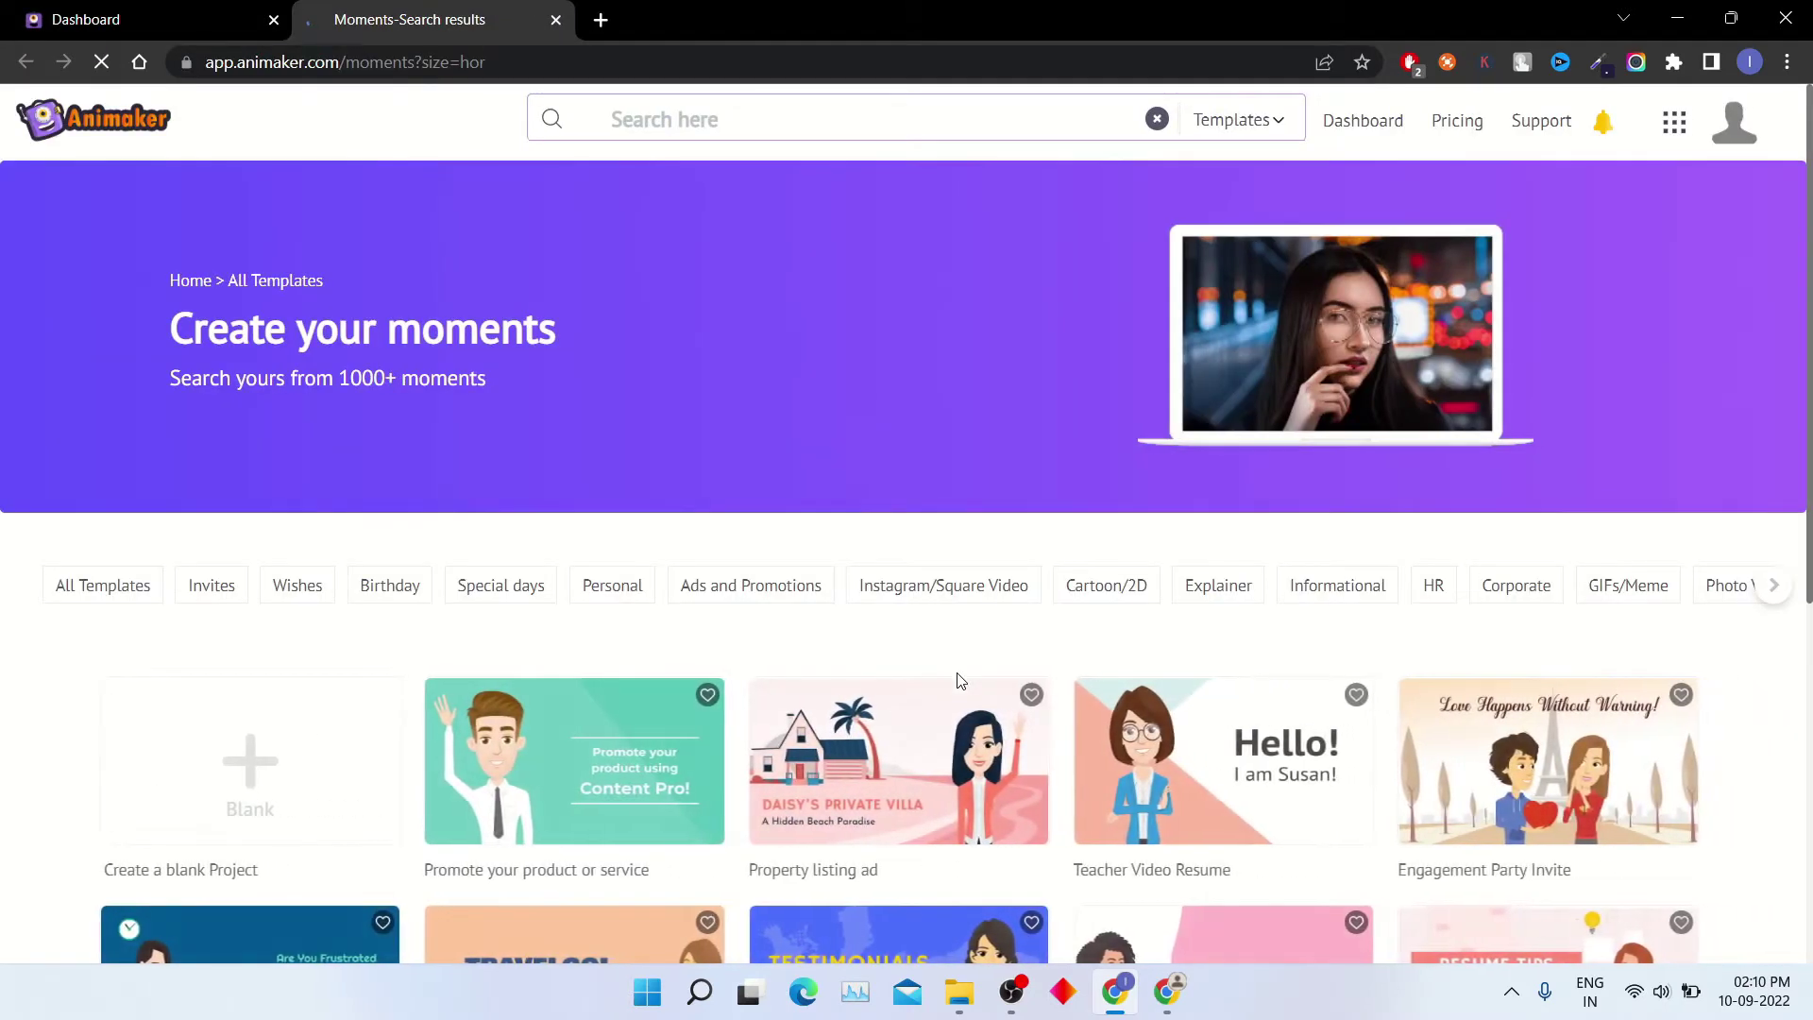
# Step: Browse the horizontal templates and use the "Promote your product or service" template
pyautogui.scroll(-2, 960, 680)
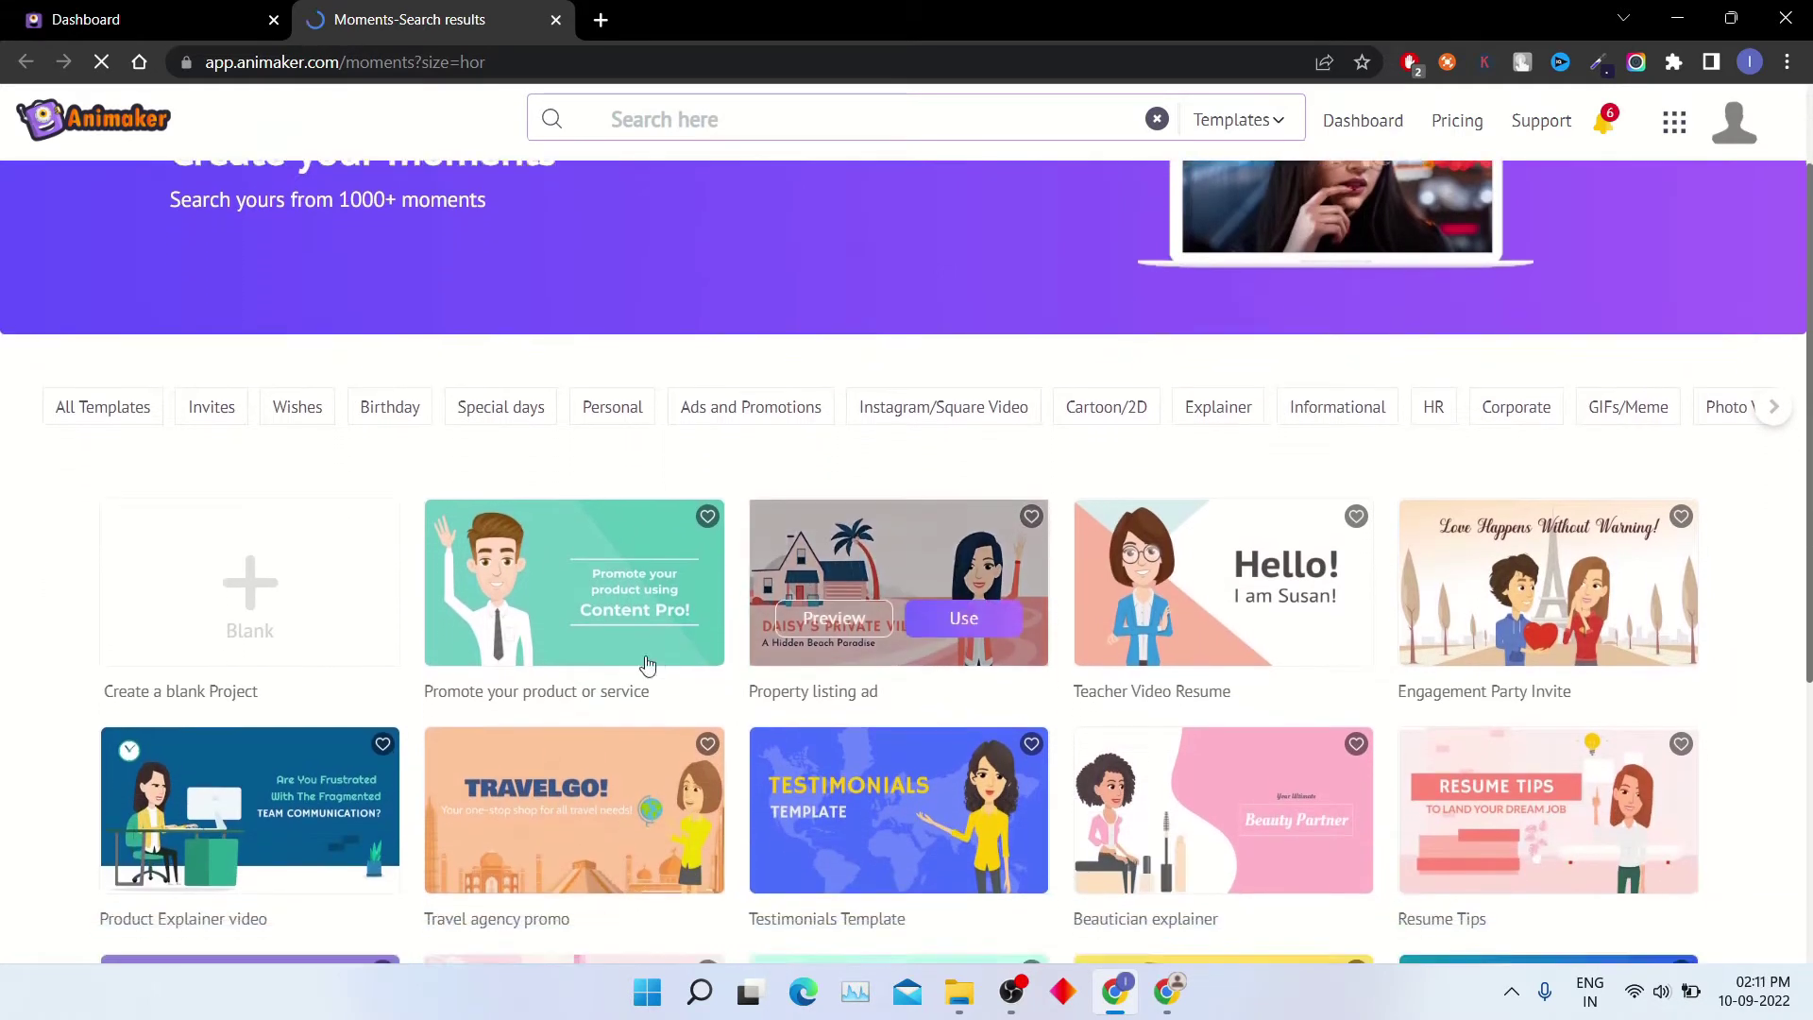
pyautogui.moveTo(587, 612)
pyautogui.scroll(-1, 586, 612)
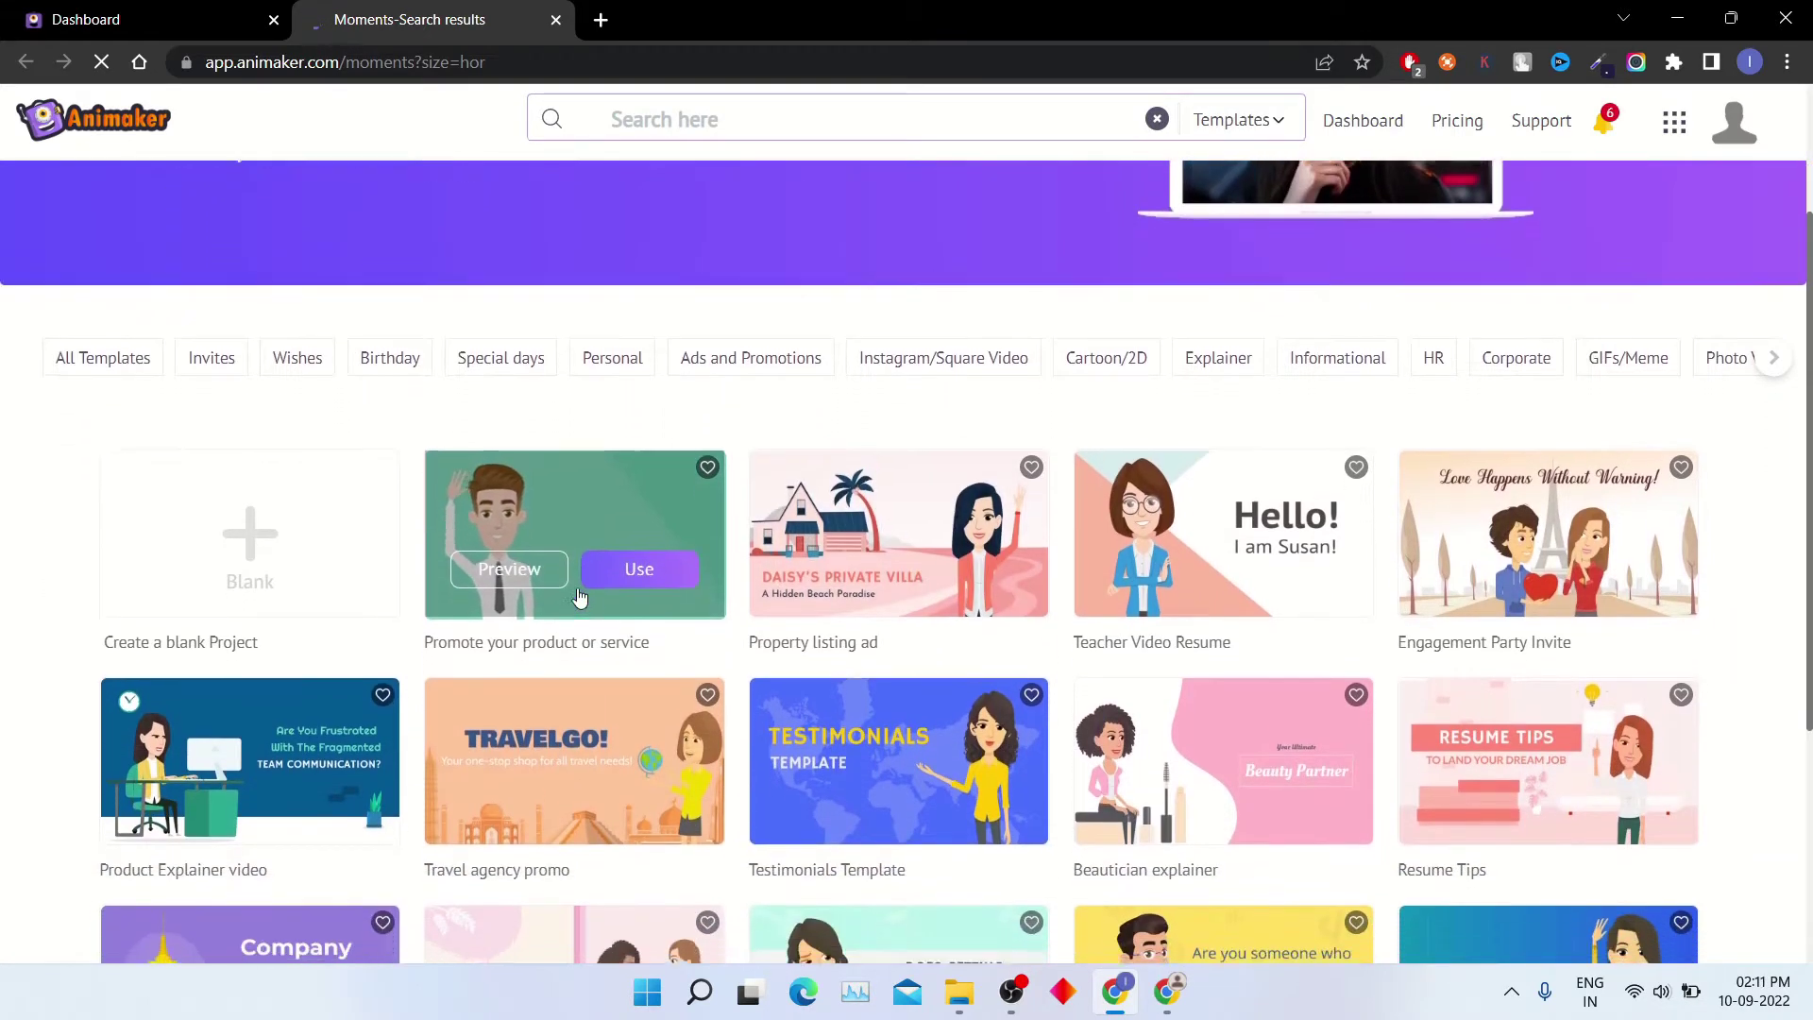
pyautogui.scroll(-2, 1572, 653)
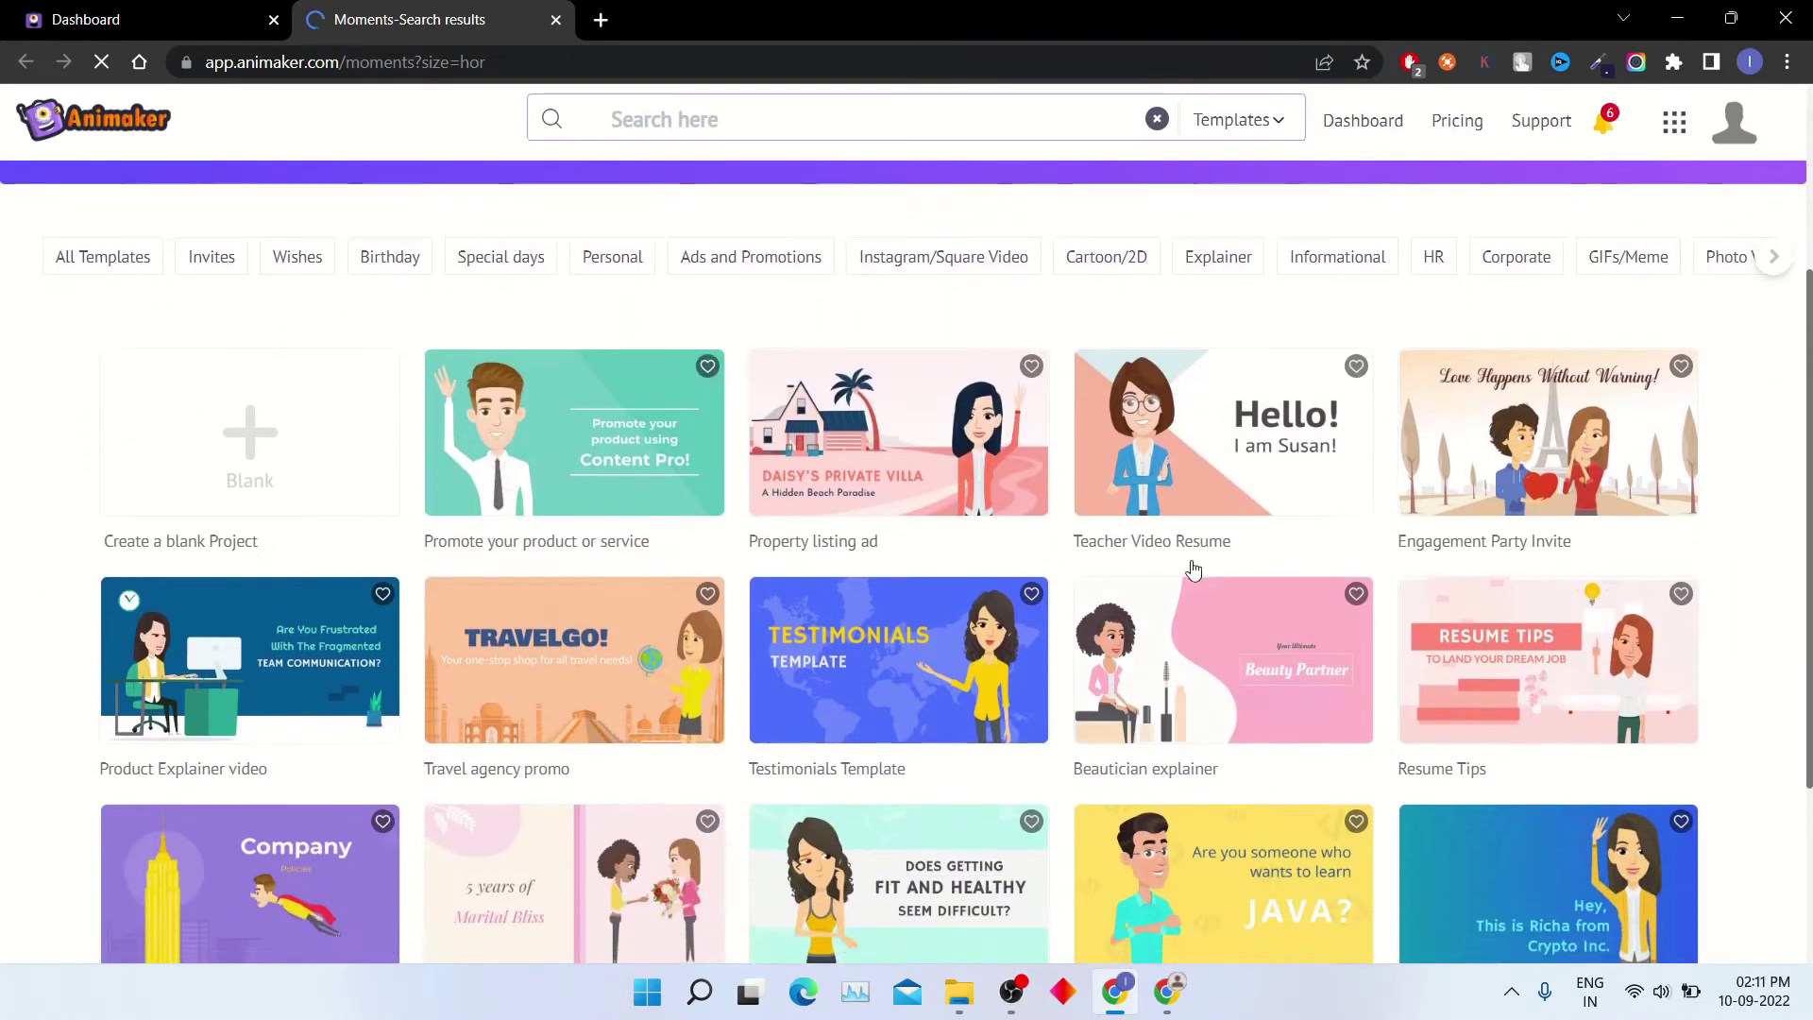
pyautogui.moveTo(814, 364)
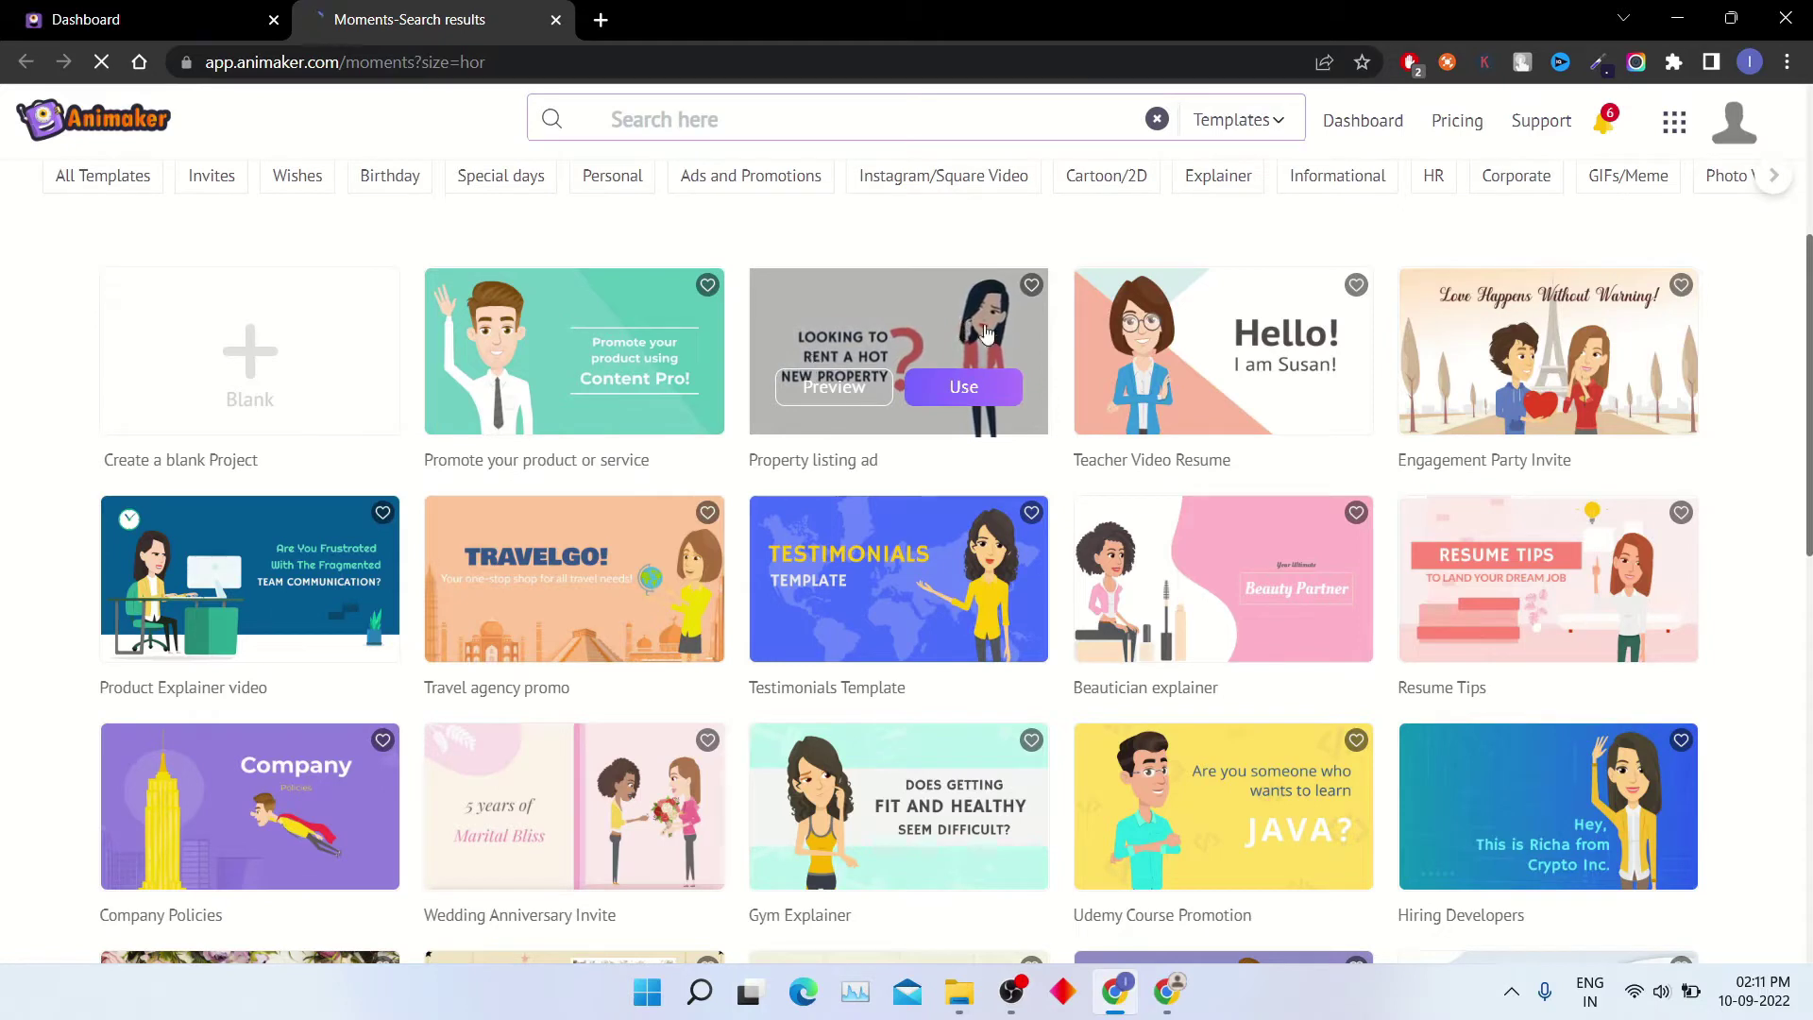
pyautogui.moveTo(1197, 386)
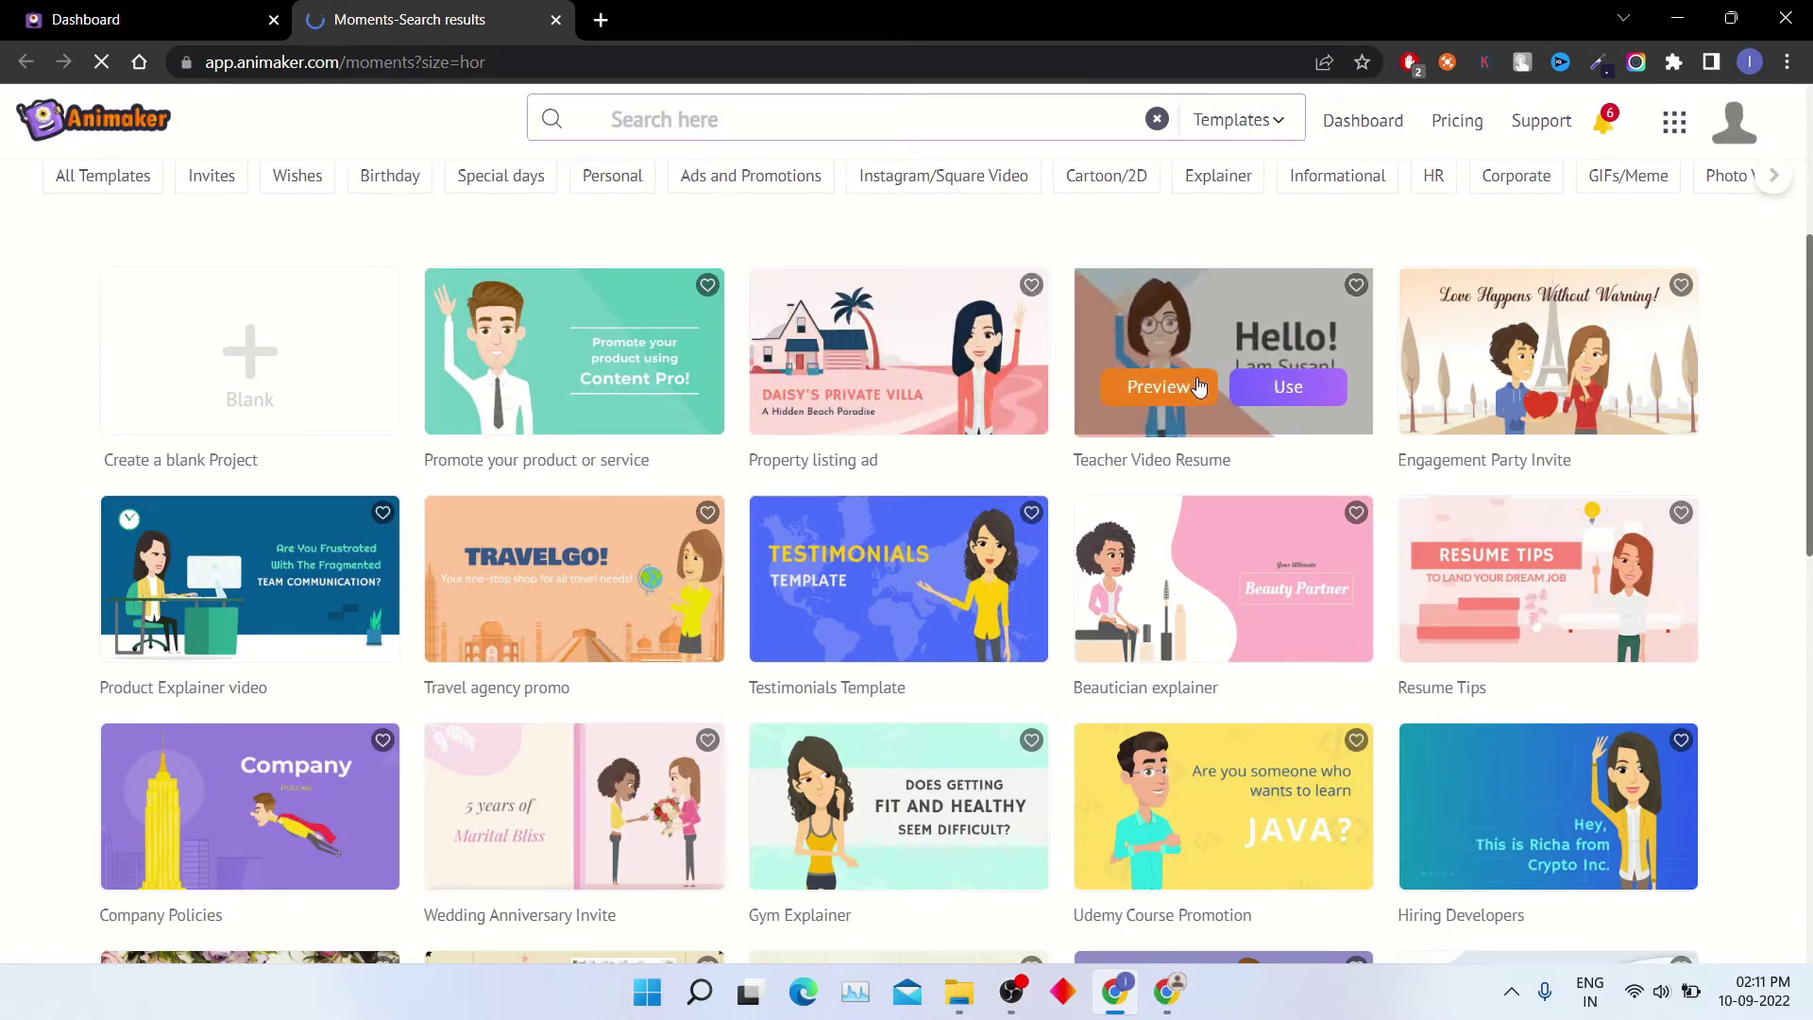
pyautogui.moveTo(599, 382)
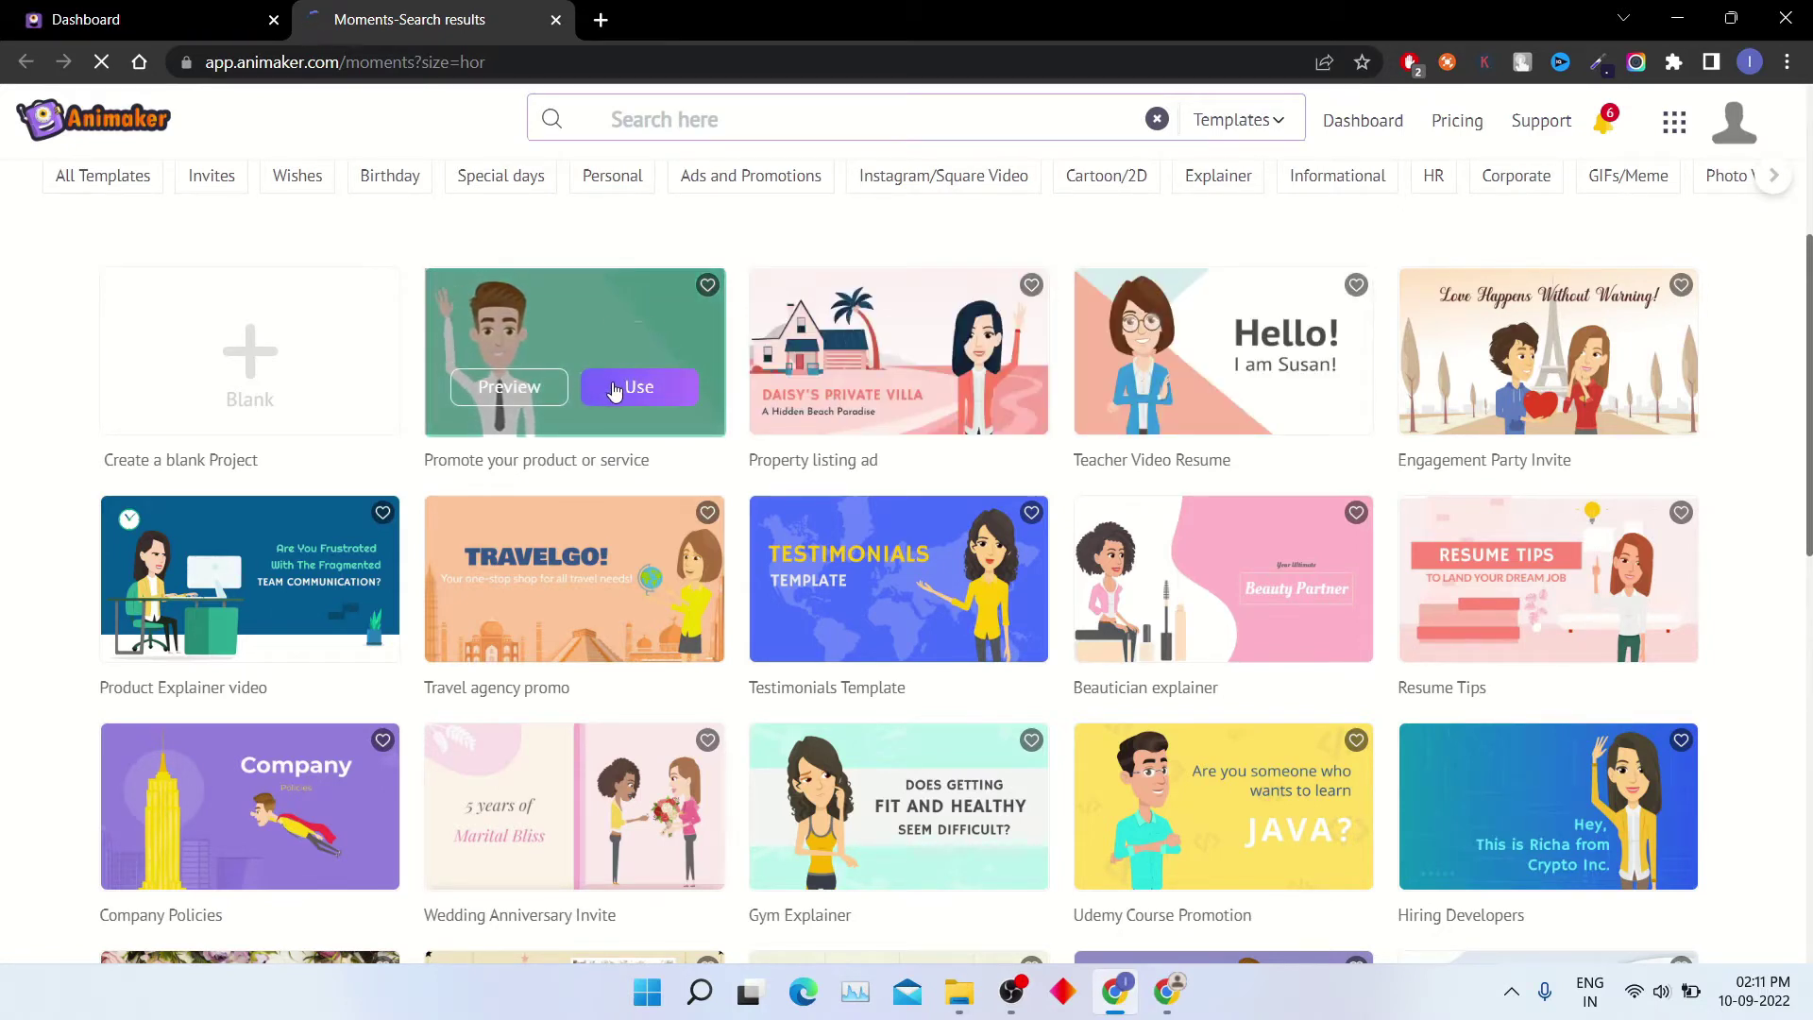
pyautogui.click(609, 387)
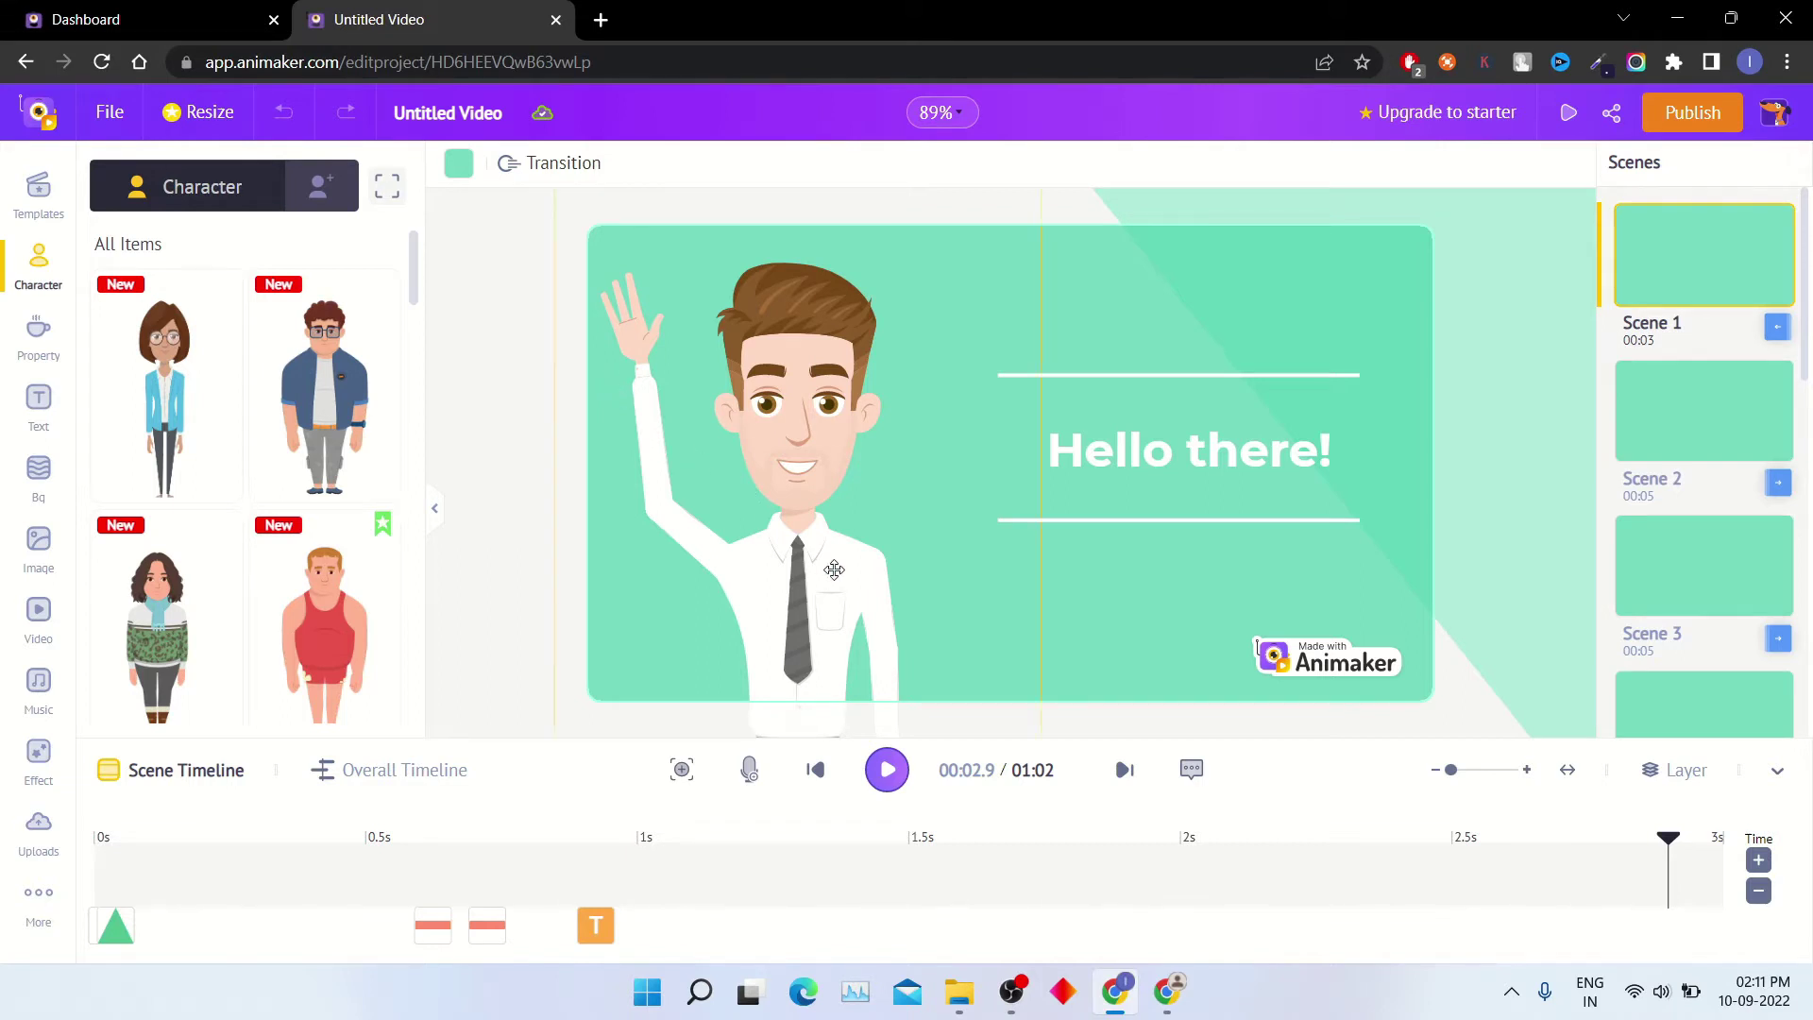
# Step: Delete the two white lines above and below the "Hello there!" text in Scene 1
pyautogui.click(1198, 385)
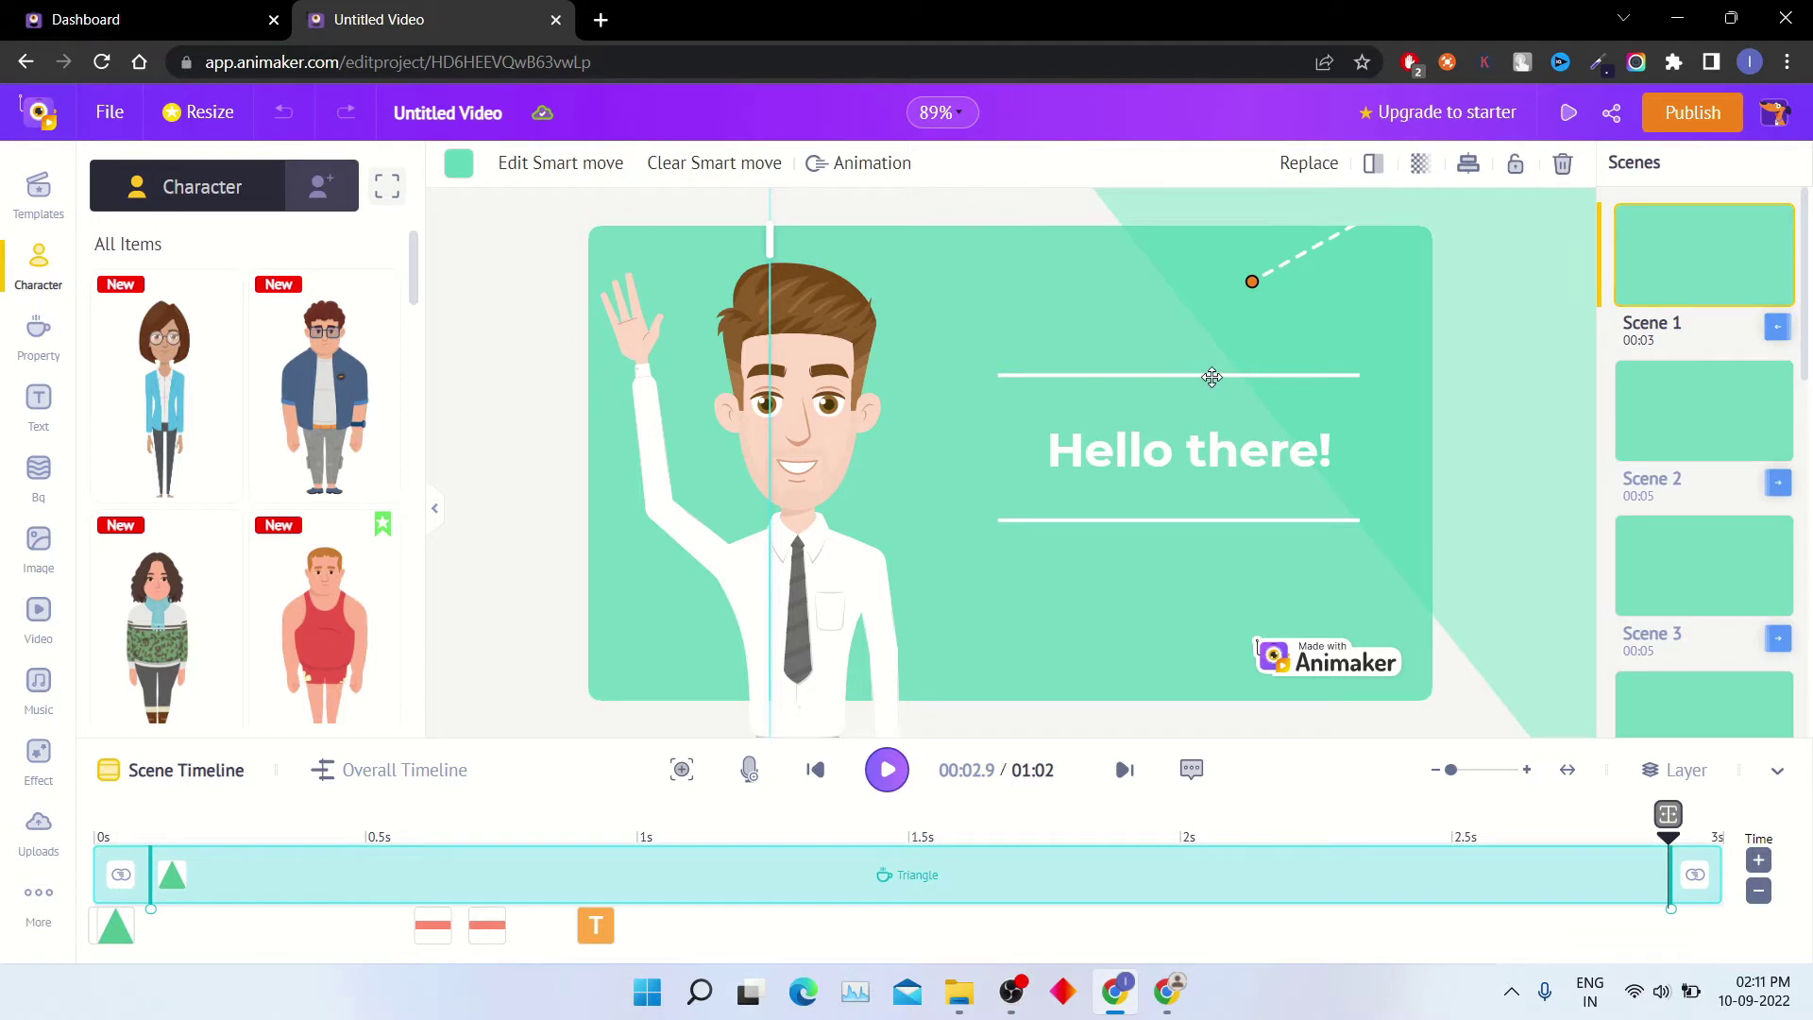
pyautogui.click(1210, 375)
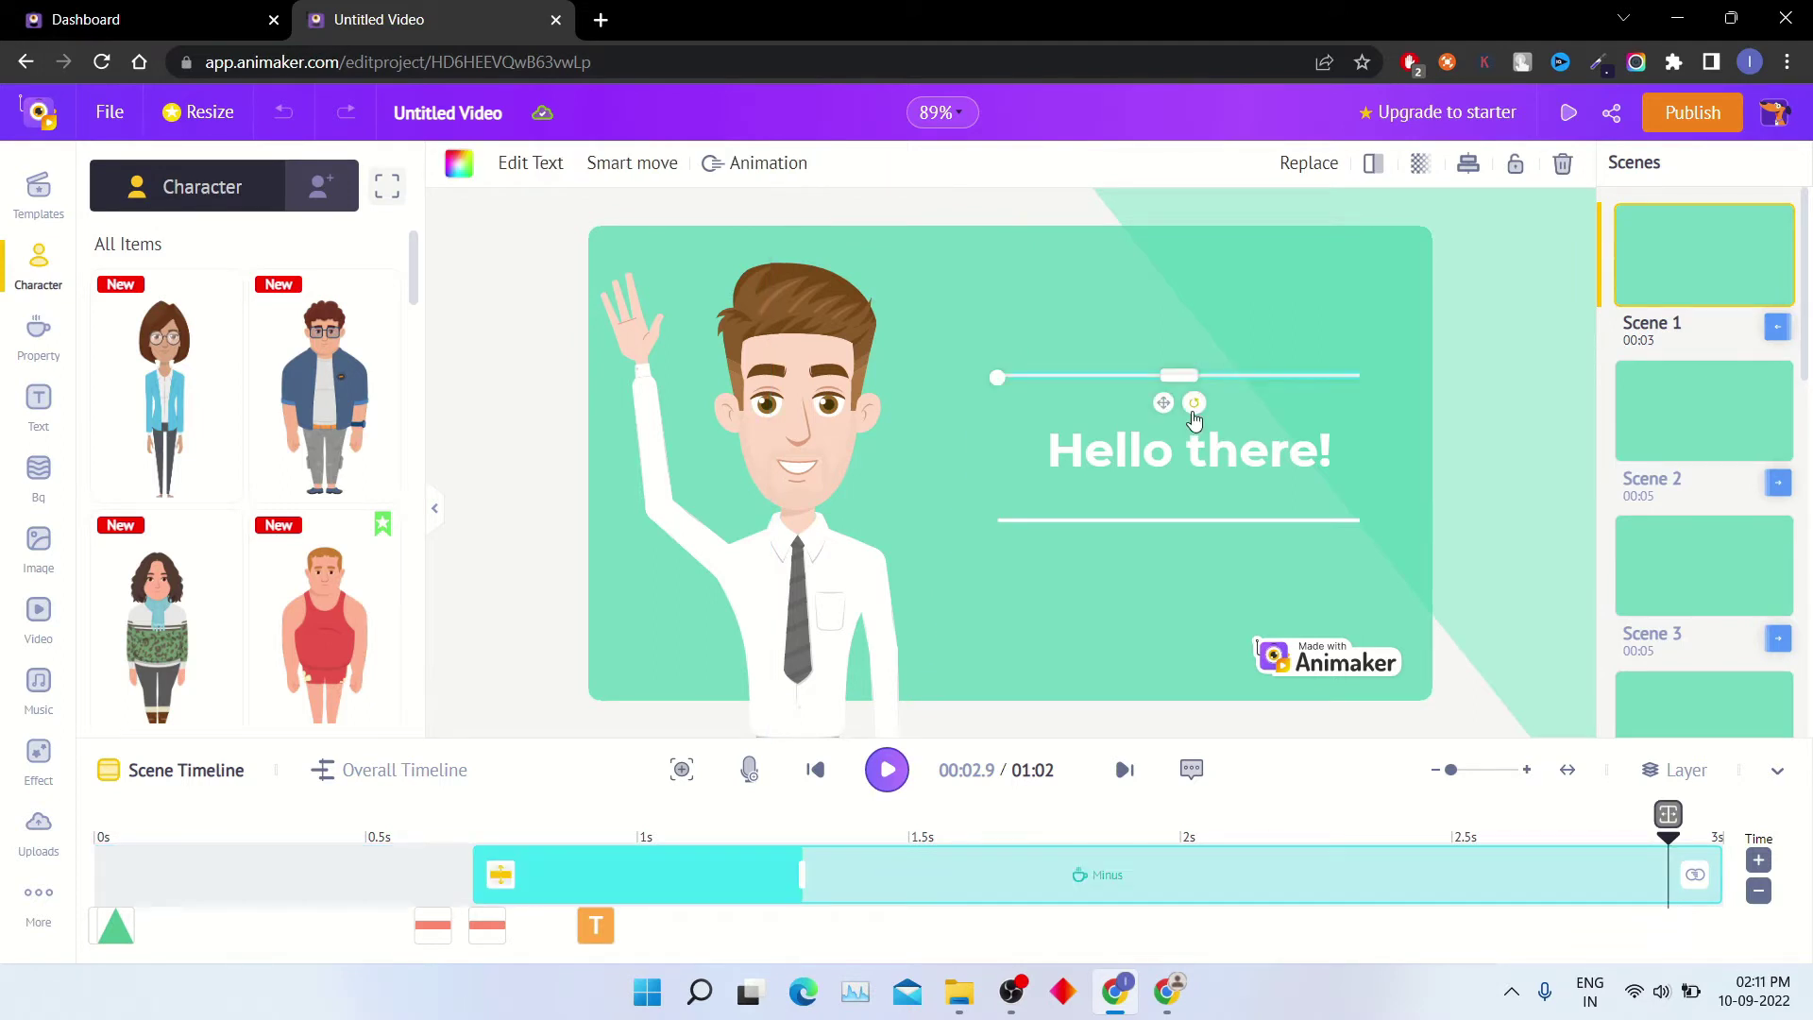
pyautogui.press('Delete')
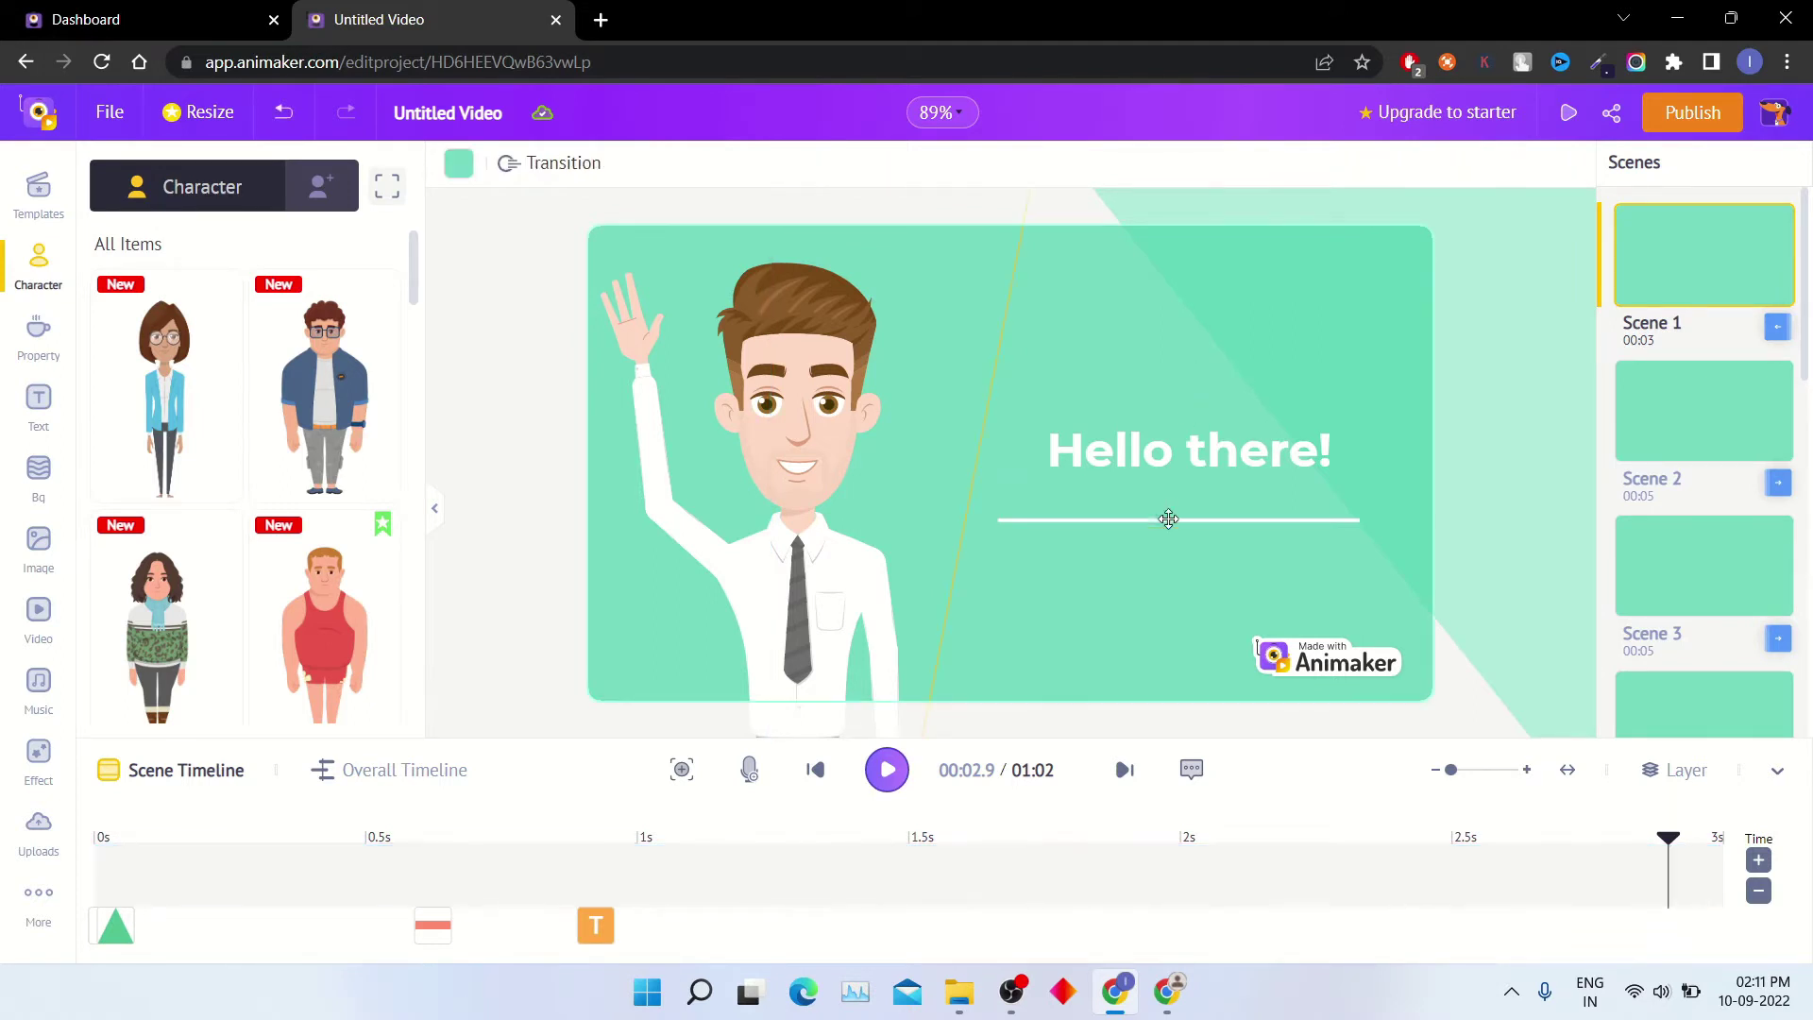
pyautogui.click(1205, 519)
pyautogui.press('Delete')
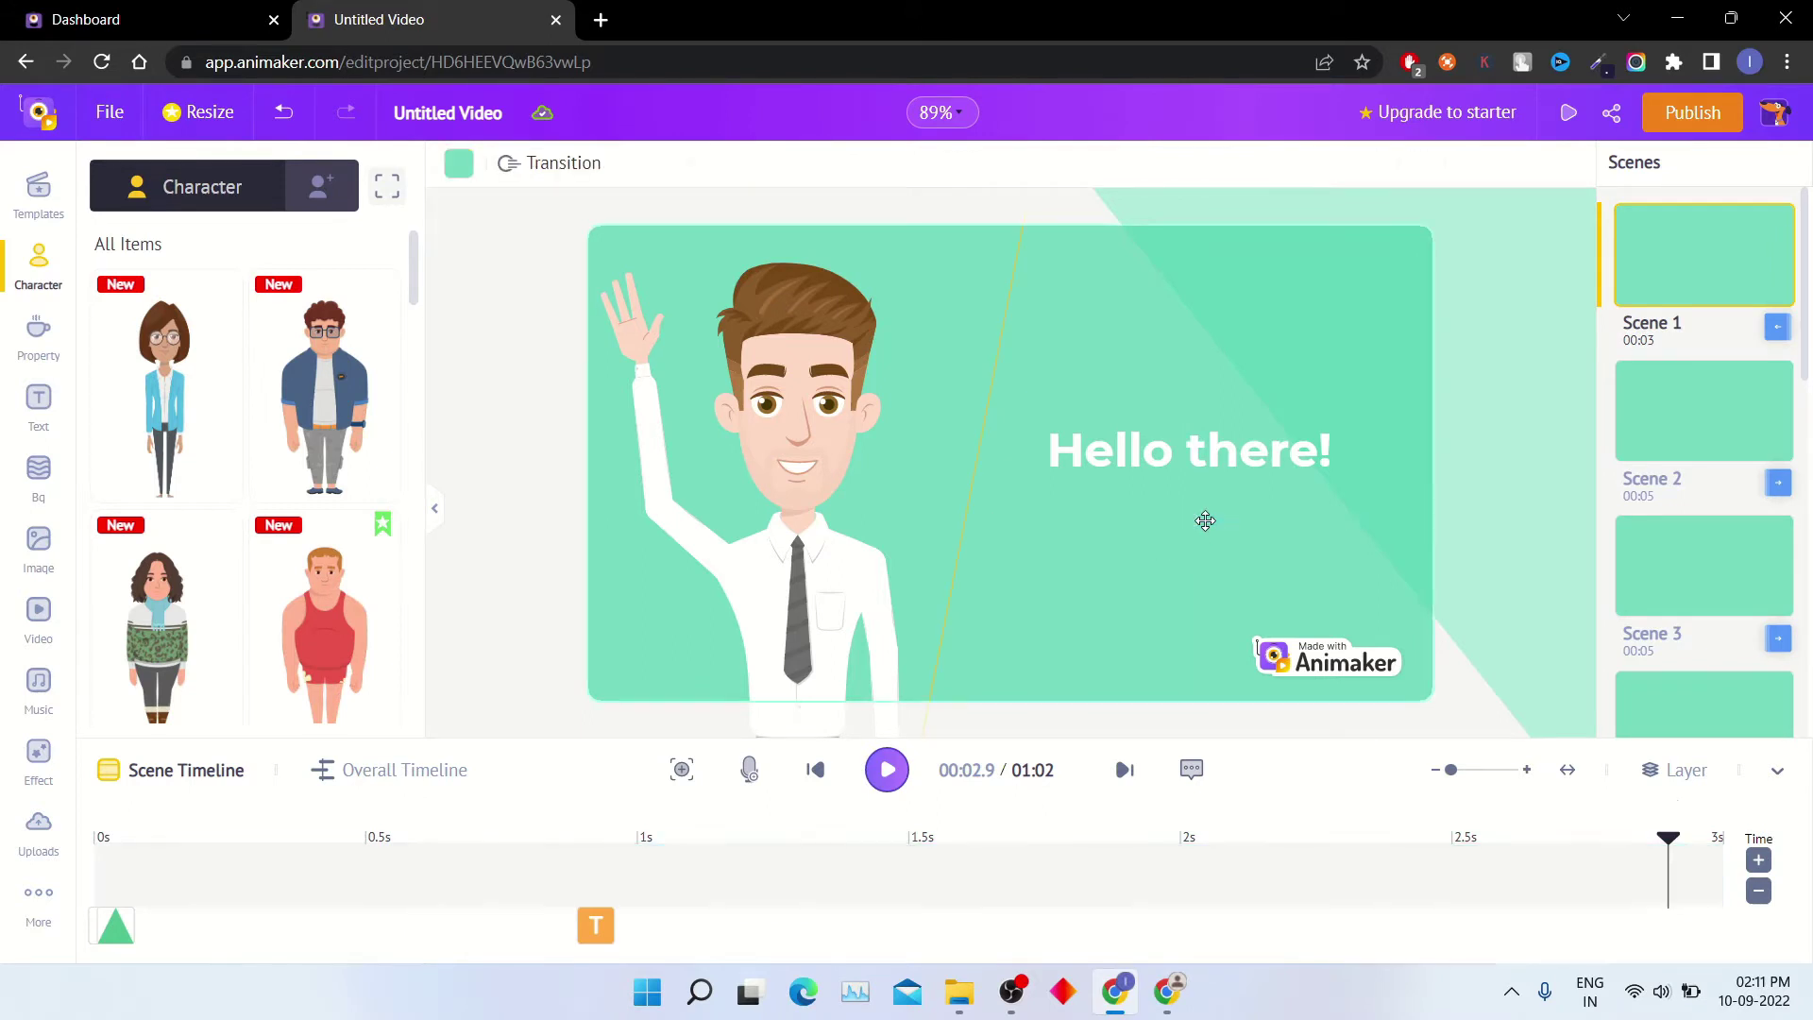
# Step: Change the "Hello there!" text to "Hello Welcome Back to Youtube Channel Tech Chimp" and move it up to fit inside the scene
pyautogui.doubleClick(1254, 450)
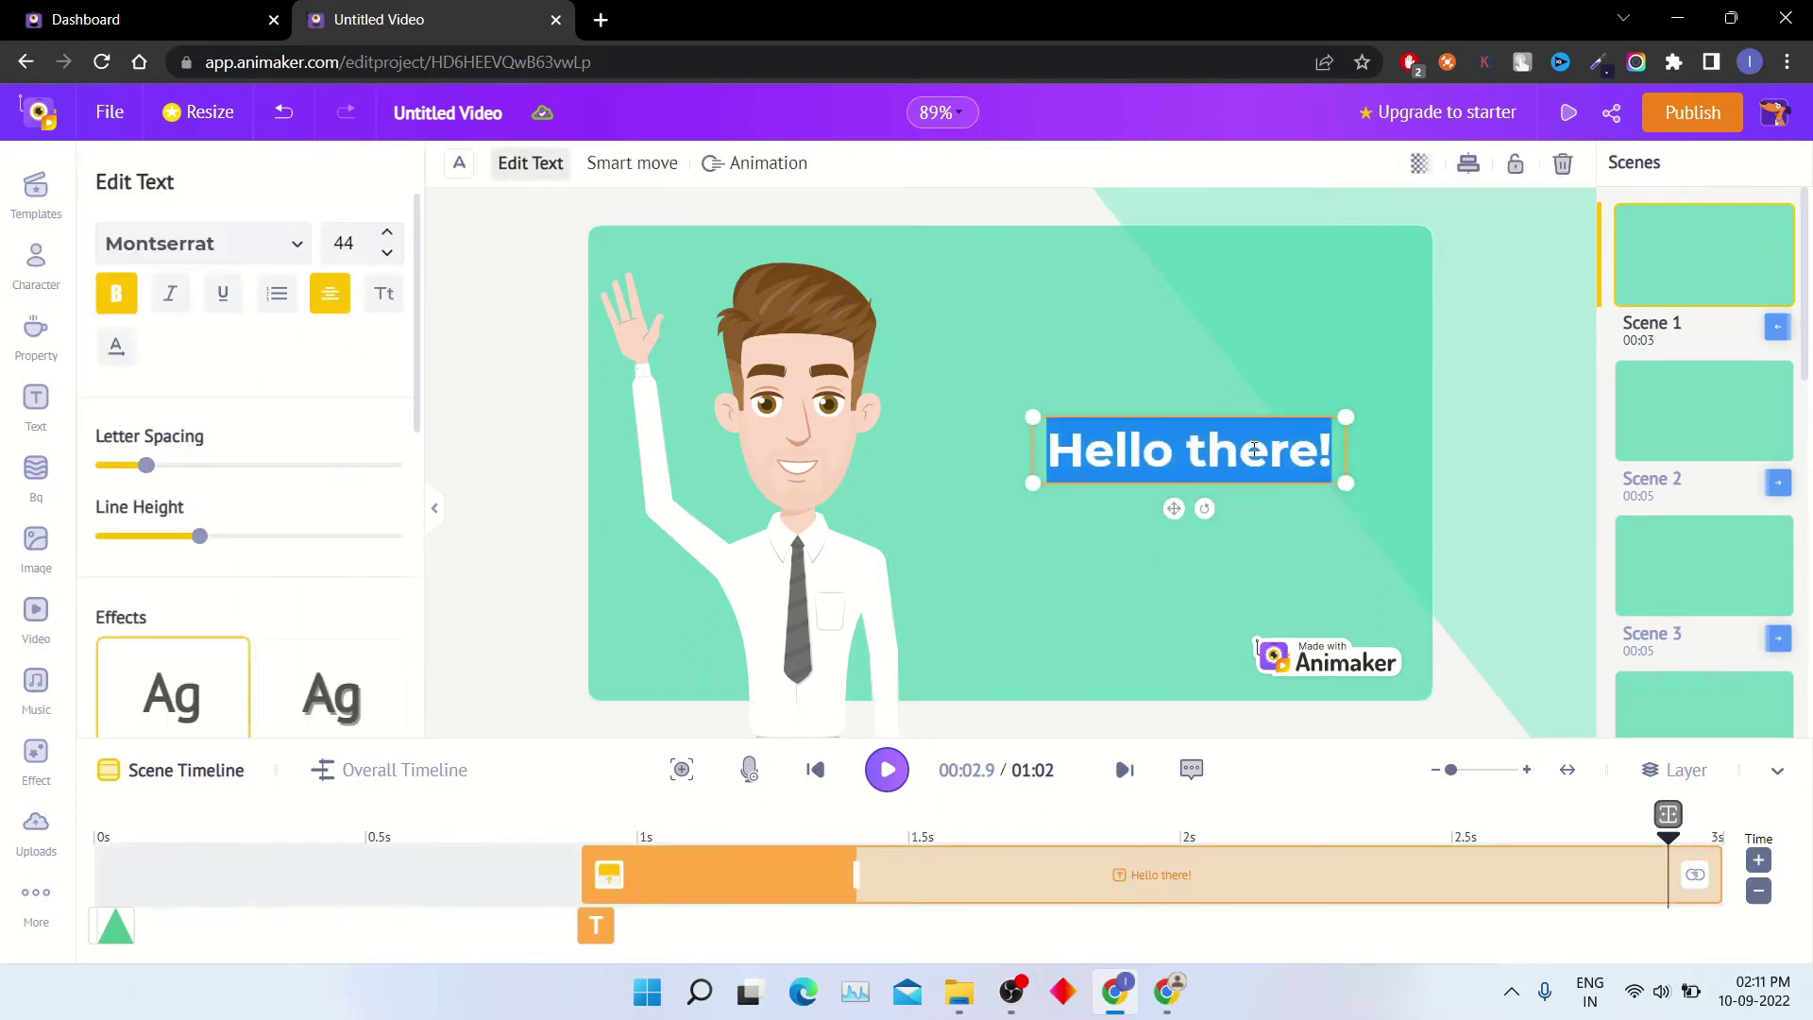
pyautogui.press('End')
pyautogui.press('BackSpace')
pyautogui.press('BackSpace')
pyautogui.press('BackSpace')
pyautogui.press('BackSpace')
pyautogui.press('BackSpace')
pyautogui.press('BackSpace')
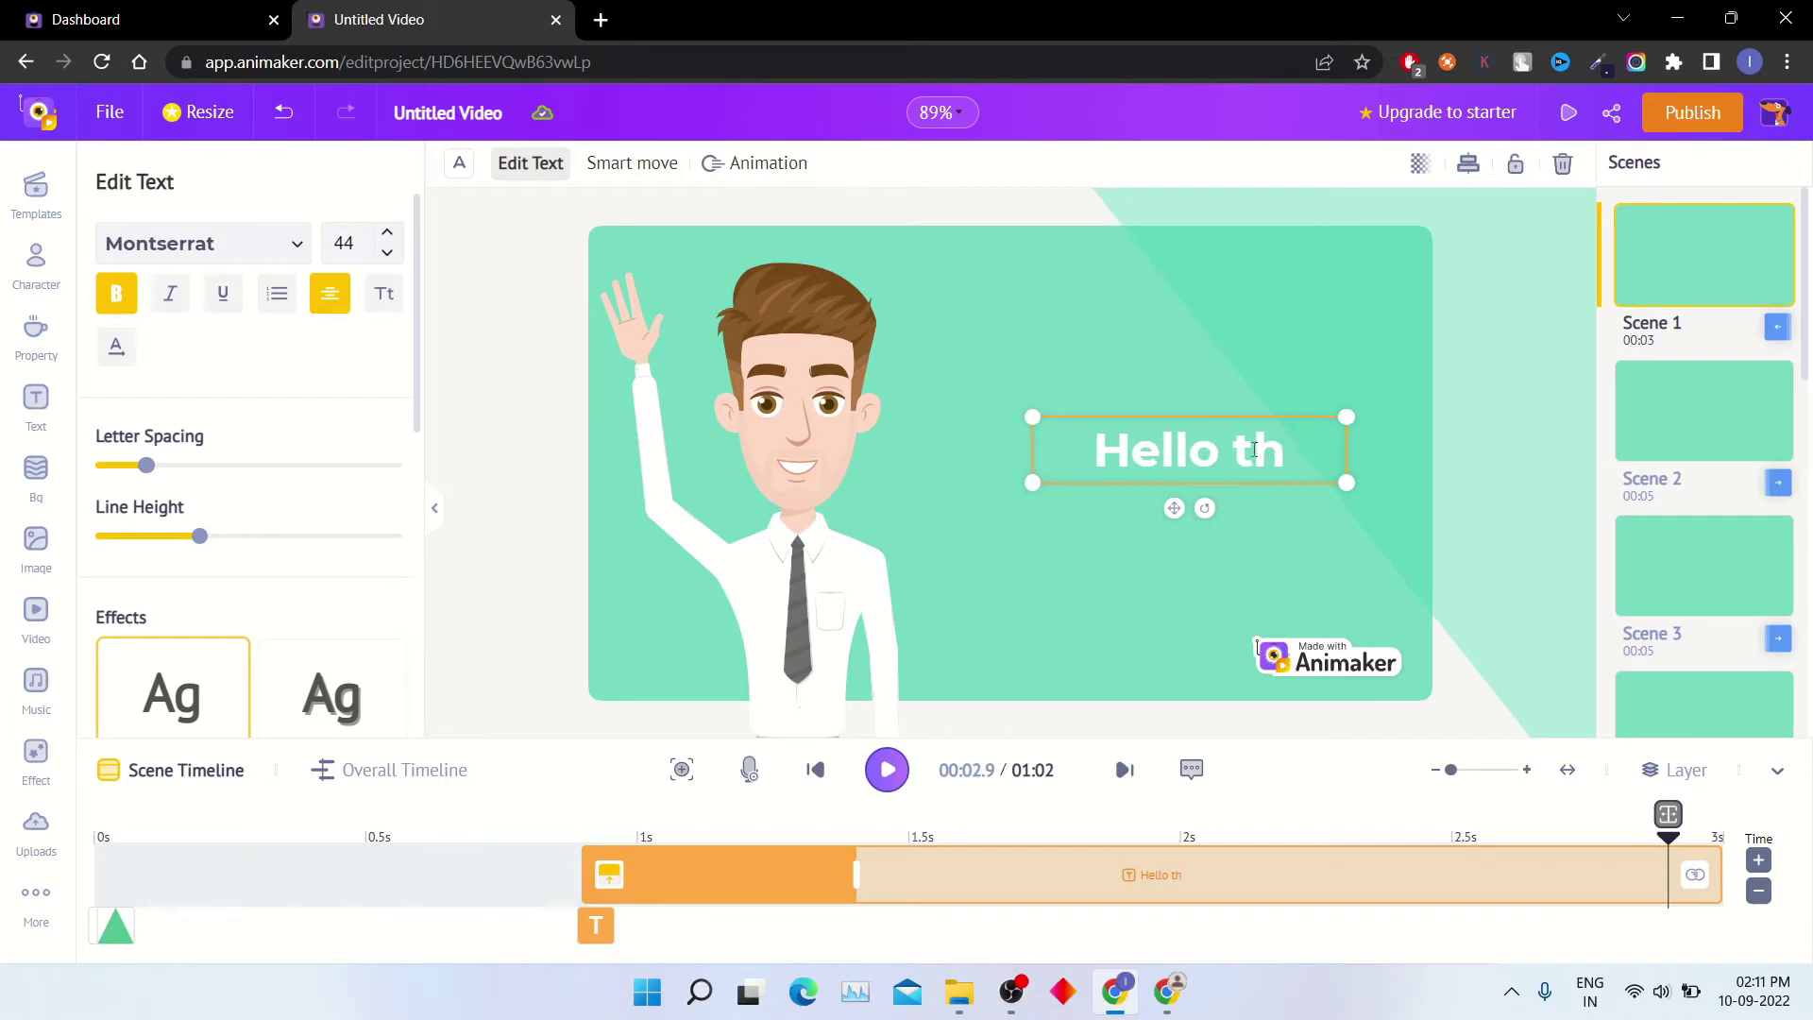
pyautogui.write('Welco')
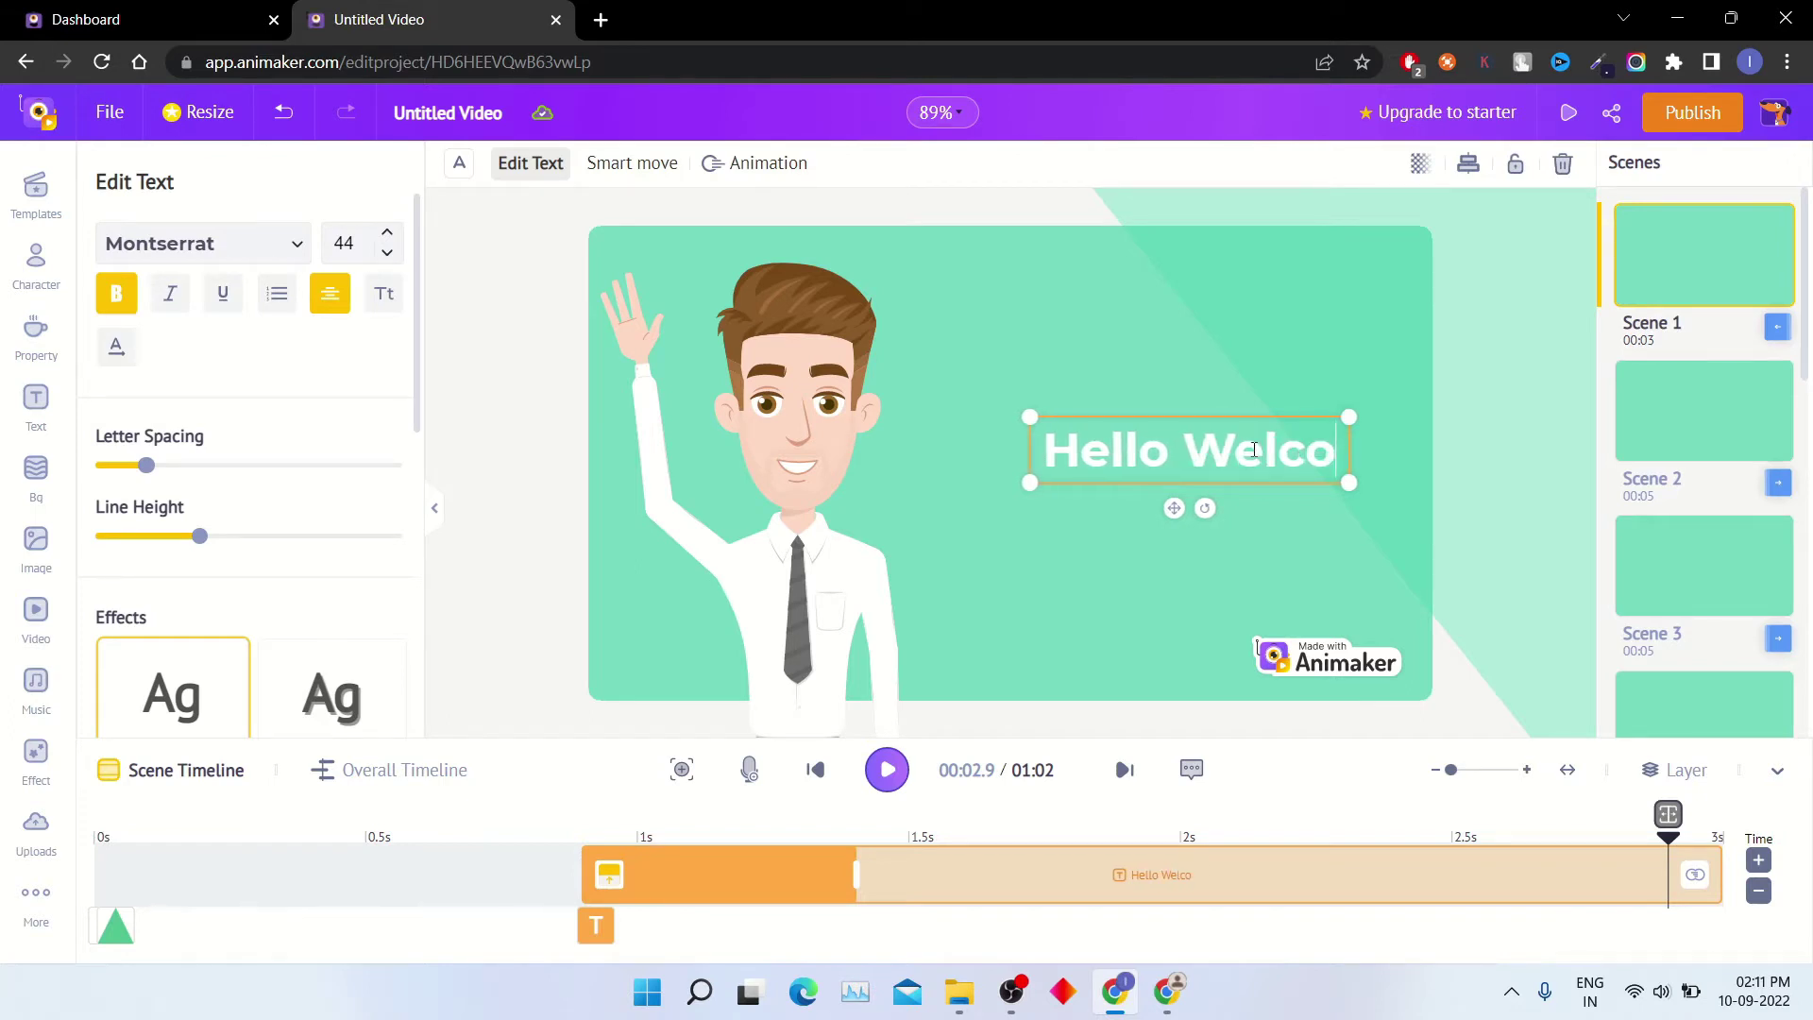
pyautogui.write('me Back ')
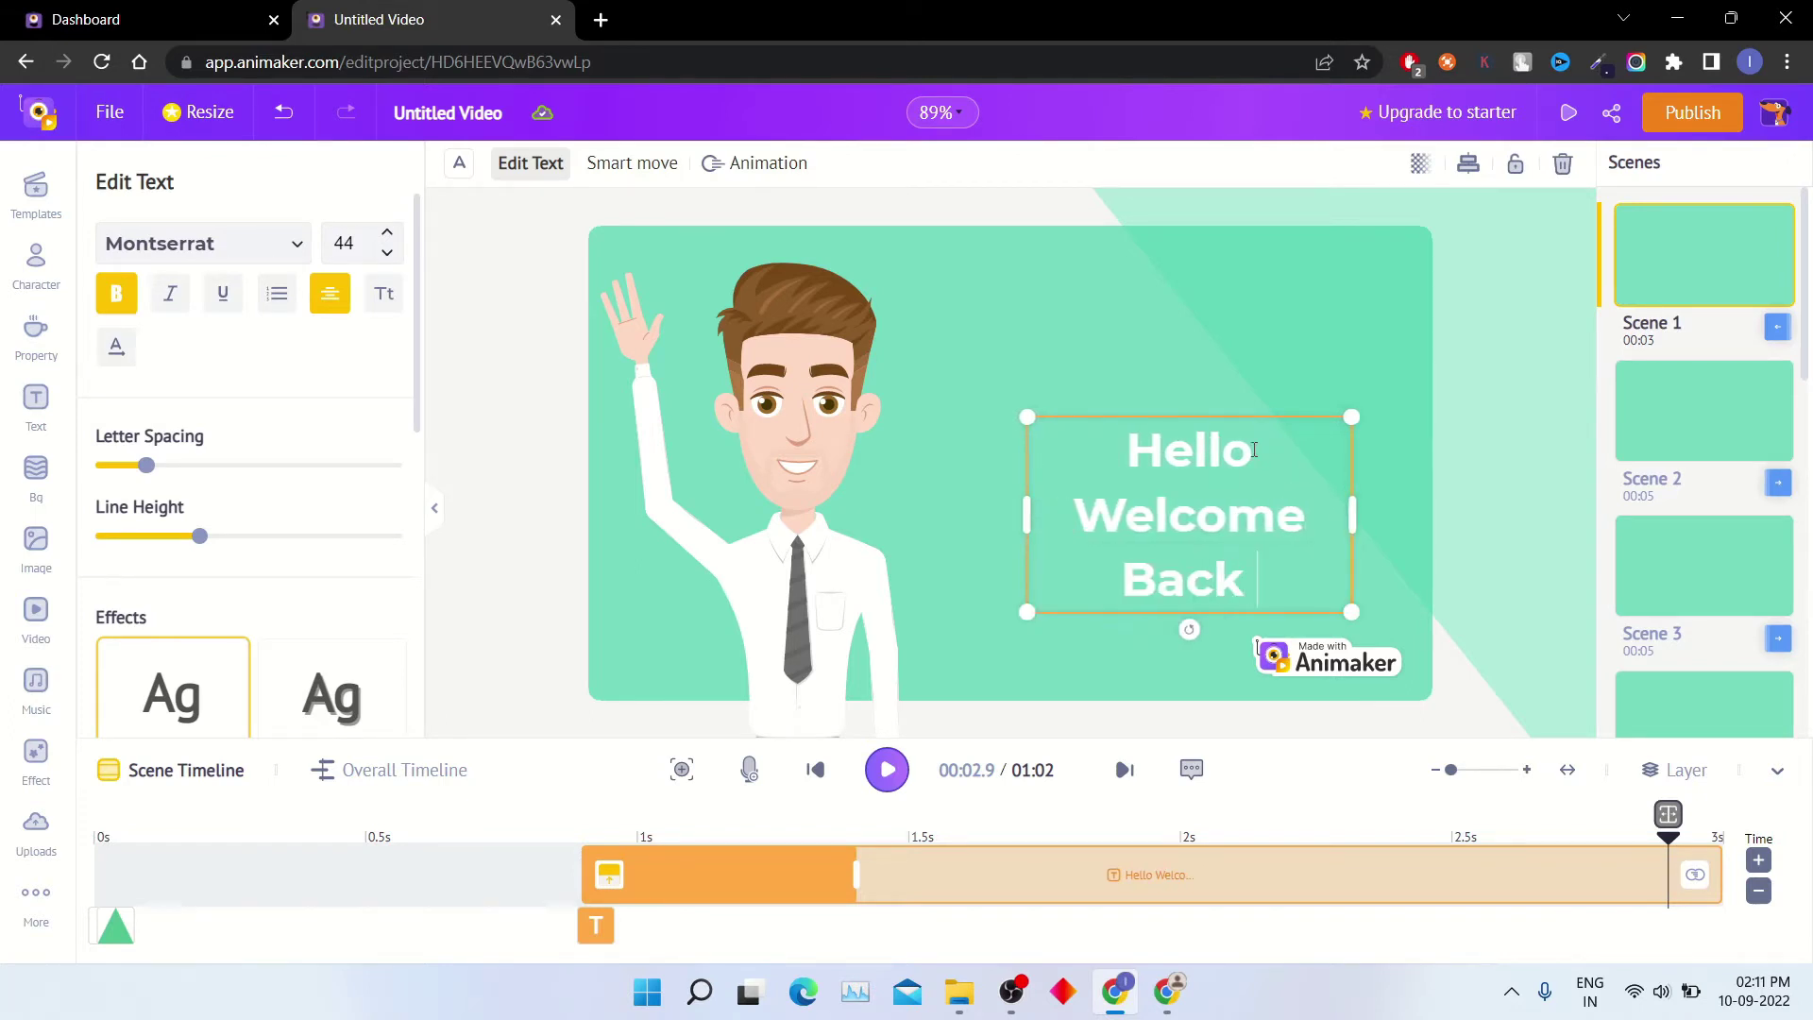
pyautogui.write('to Yout')
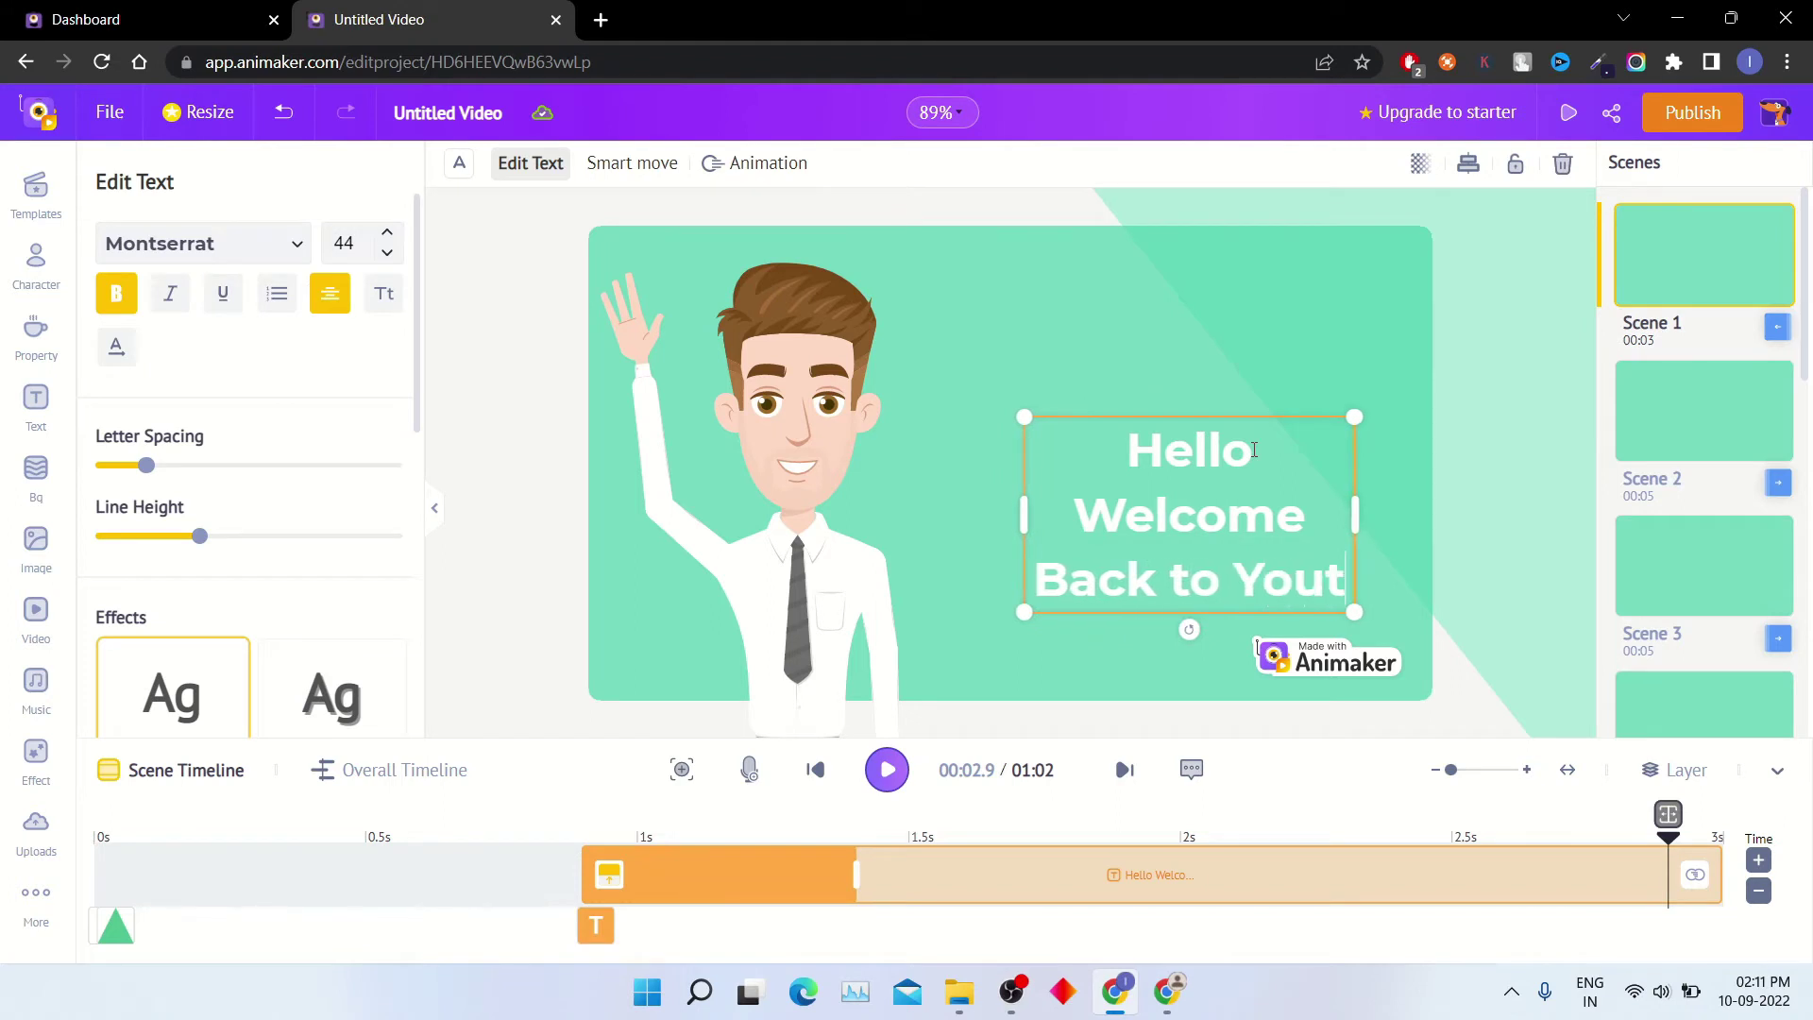
pyautogui.write('ube Channel Tech')
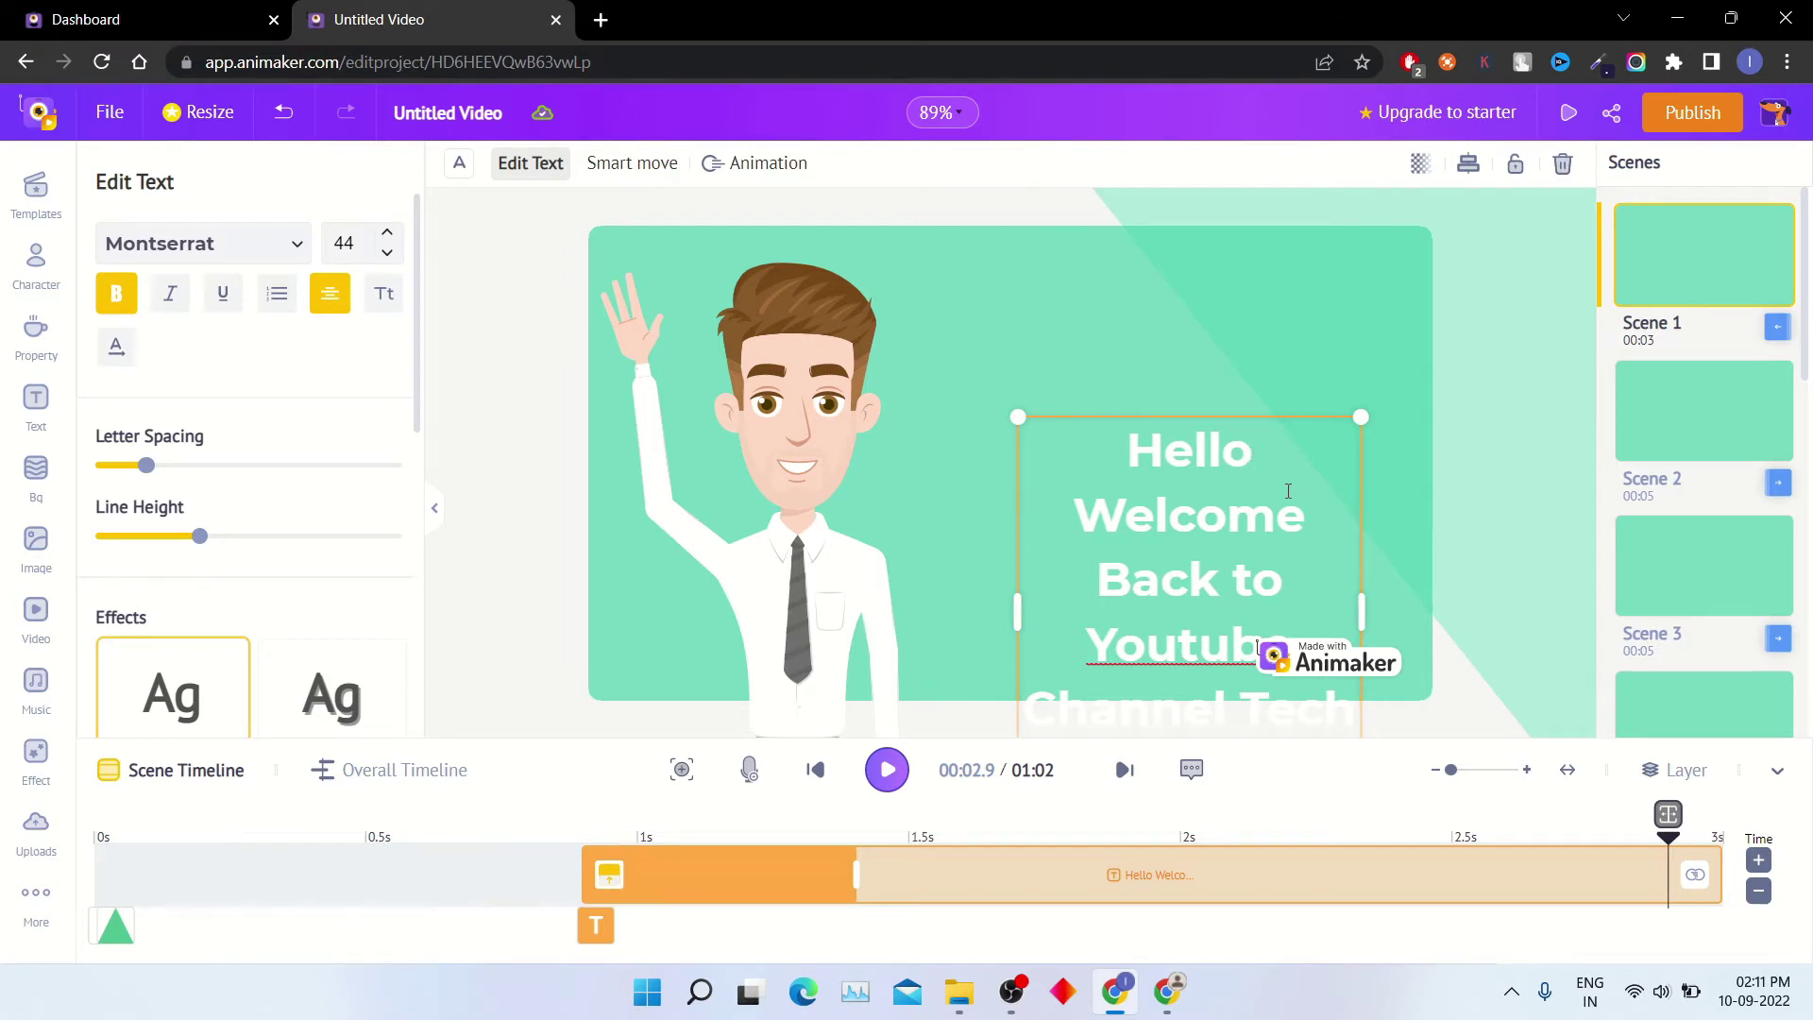
pyautogui.moveTo(1363, 527); pyautogui.dragTo(1358, 363)
pyautogui.click(1358, 363)
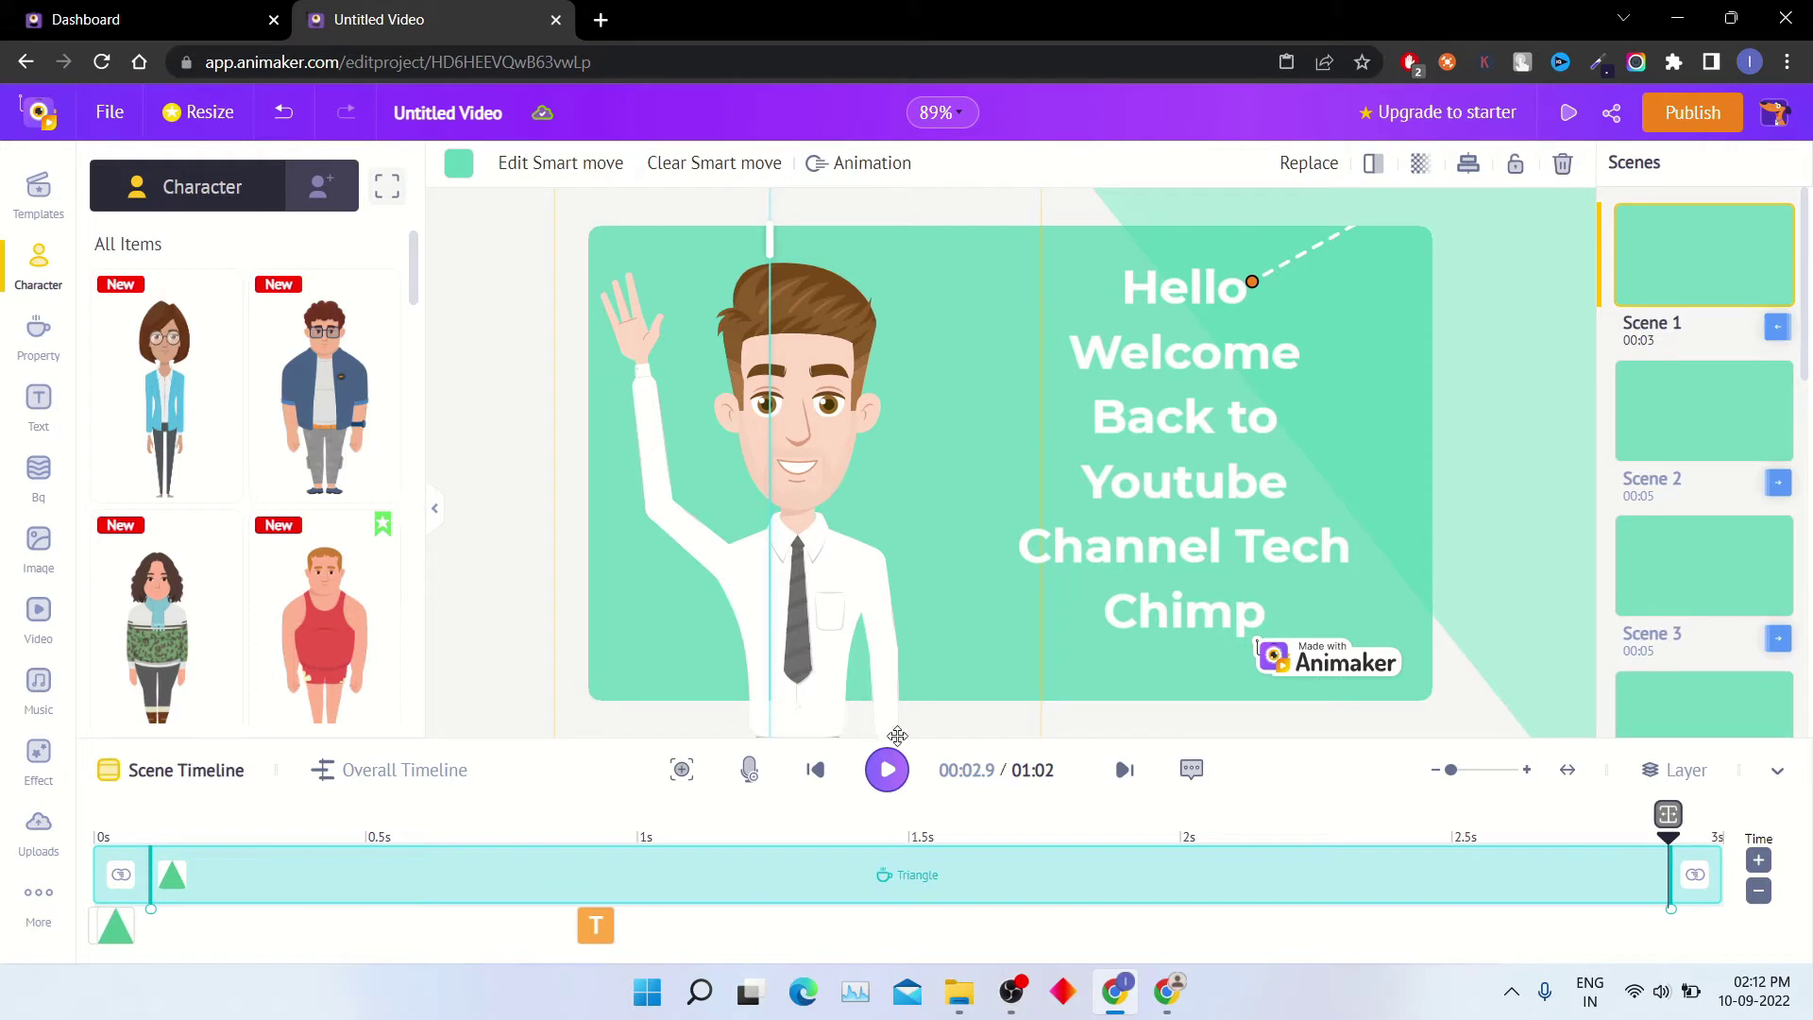
# Step: Start a text-to-speech voiceover with the script "Hello Welcome Back to Youtube Channel Tech Chimp"
pyautogui.click(757, 777)
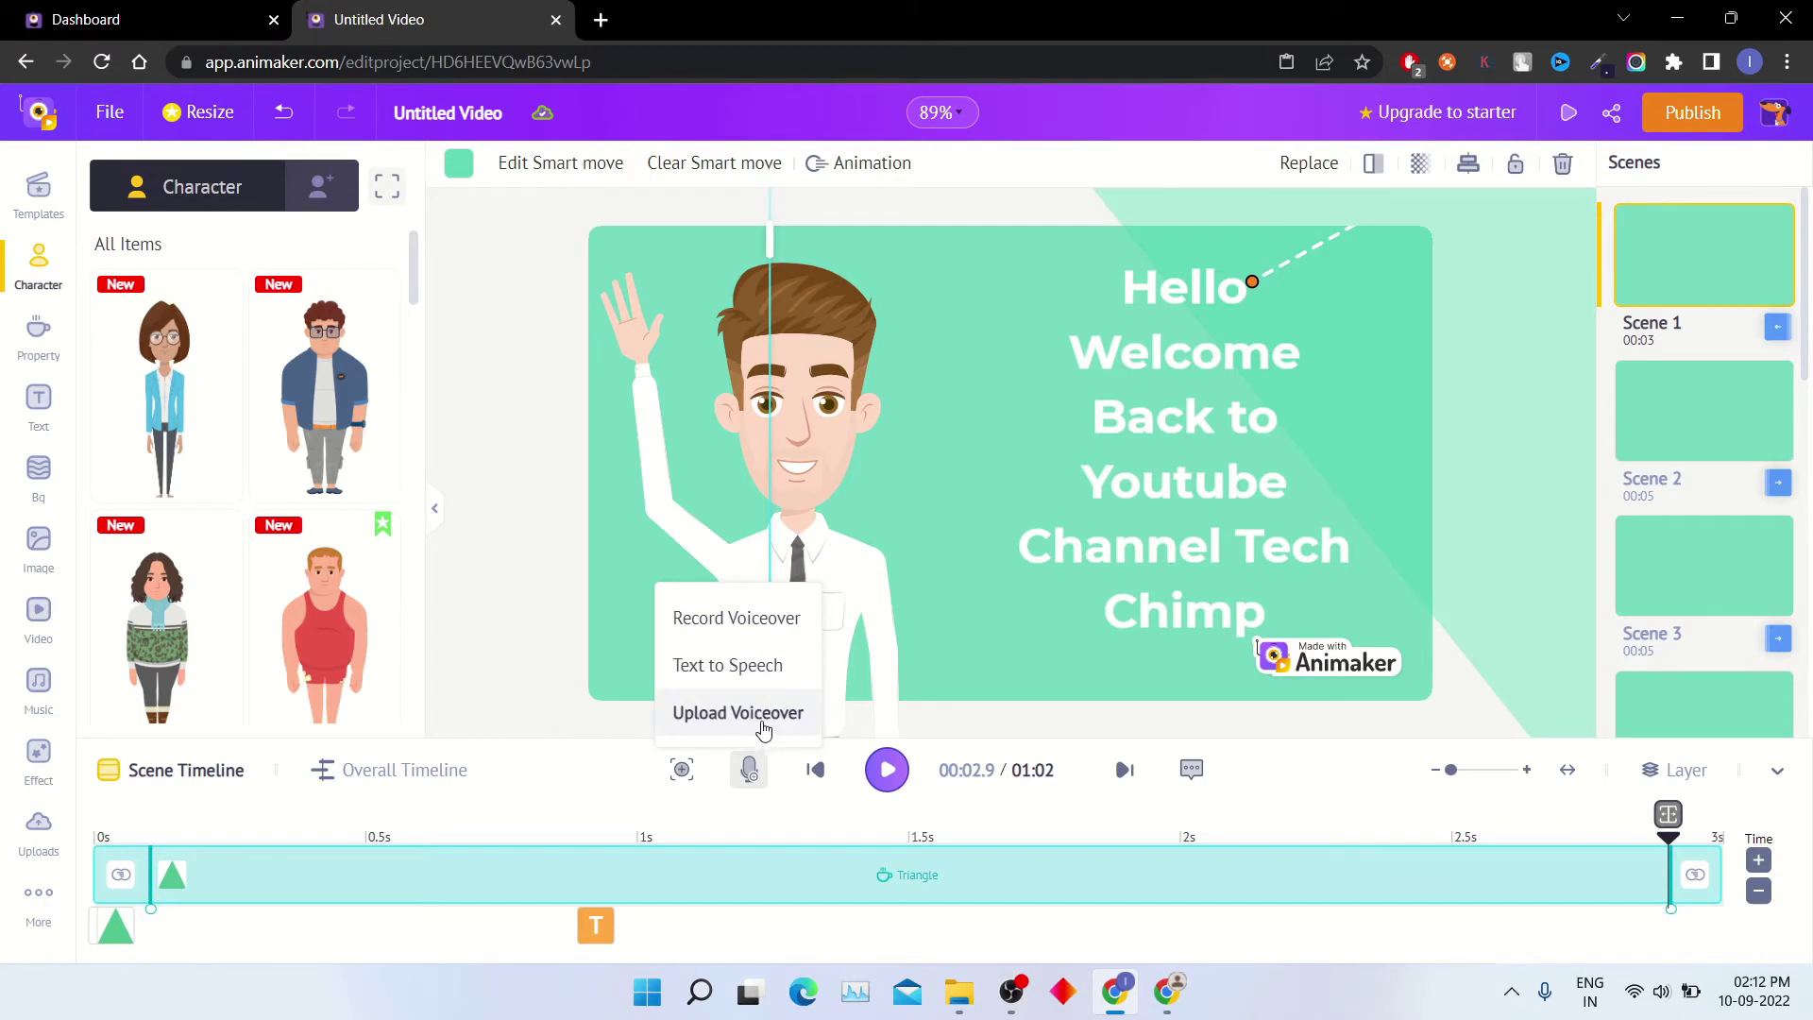
pyautogui.click(735, 674)
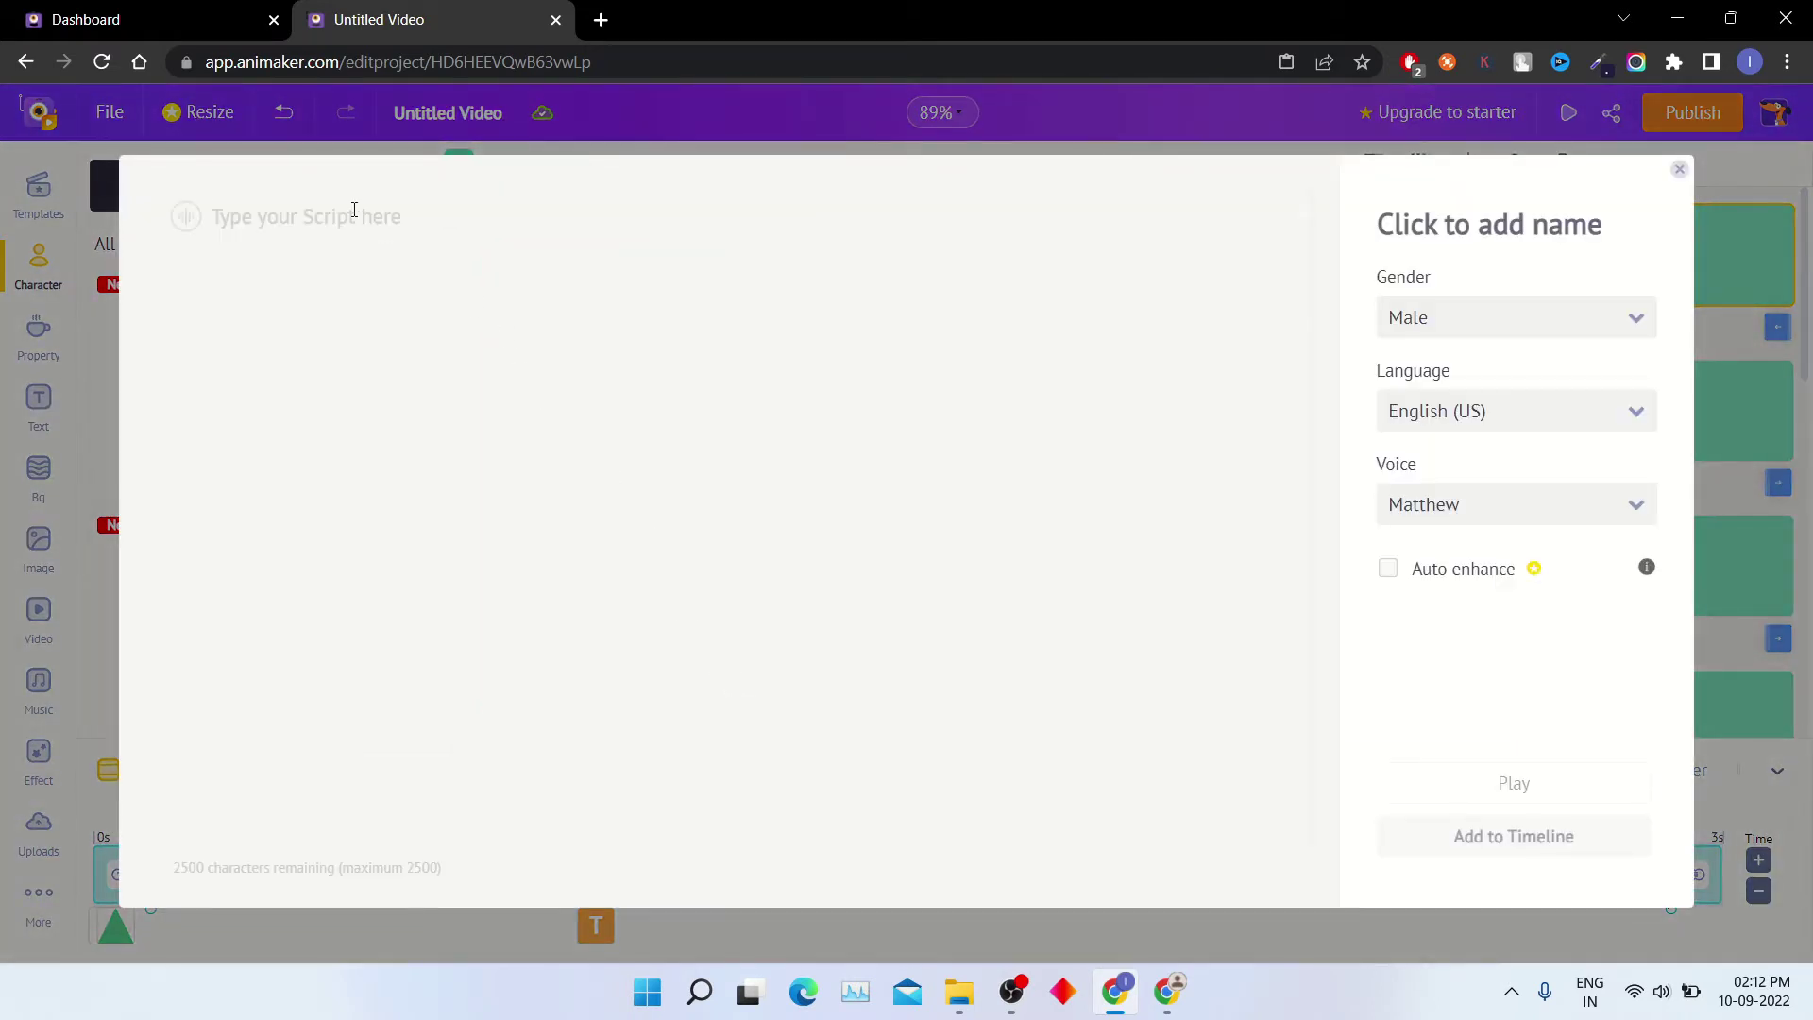
pyautogui.write('Hello Welcome Back to Youtube Channel Tech Chimp')
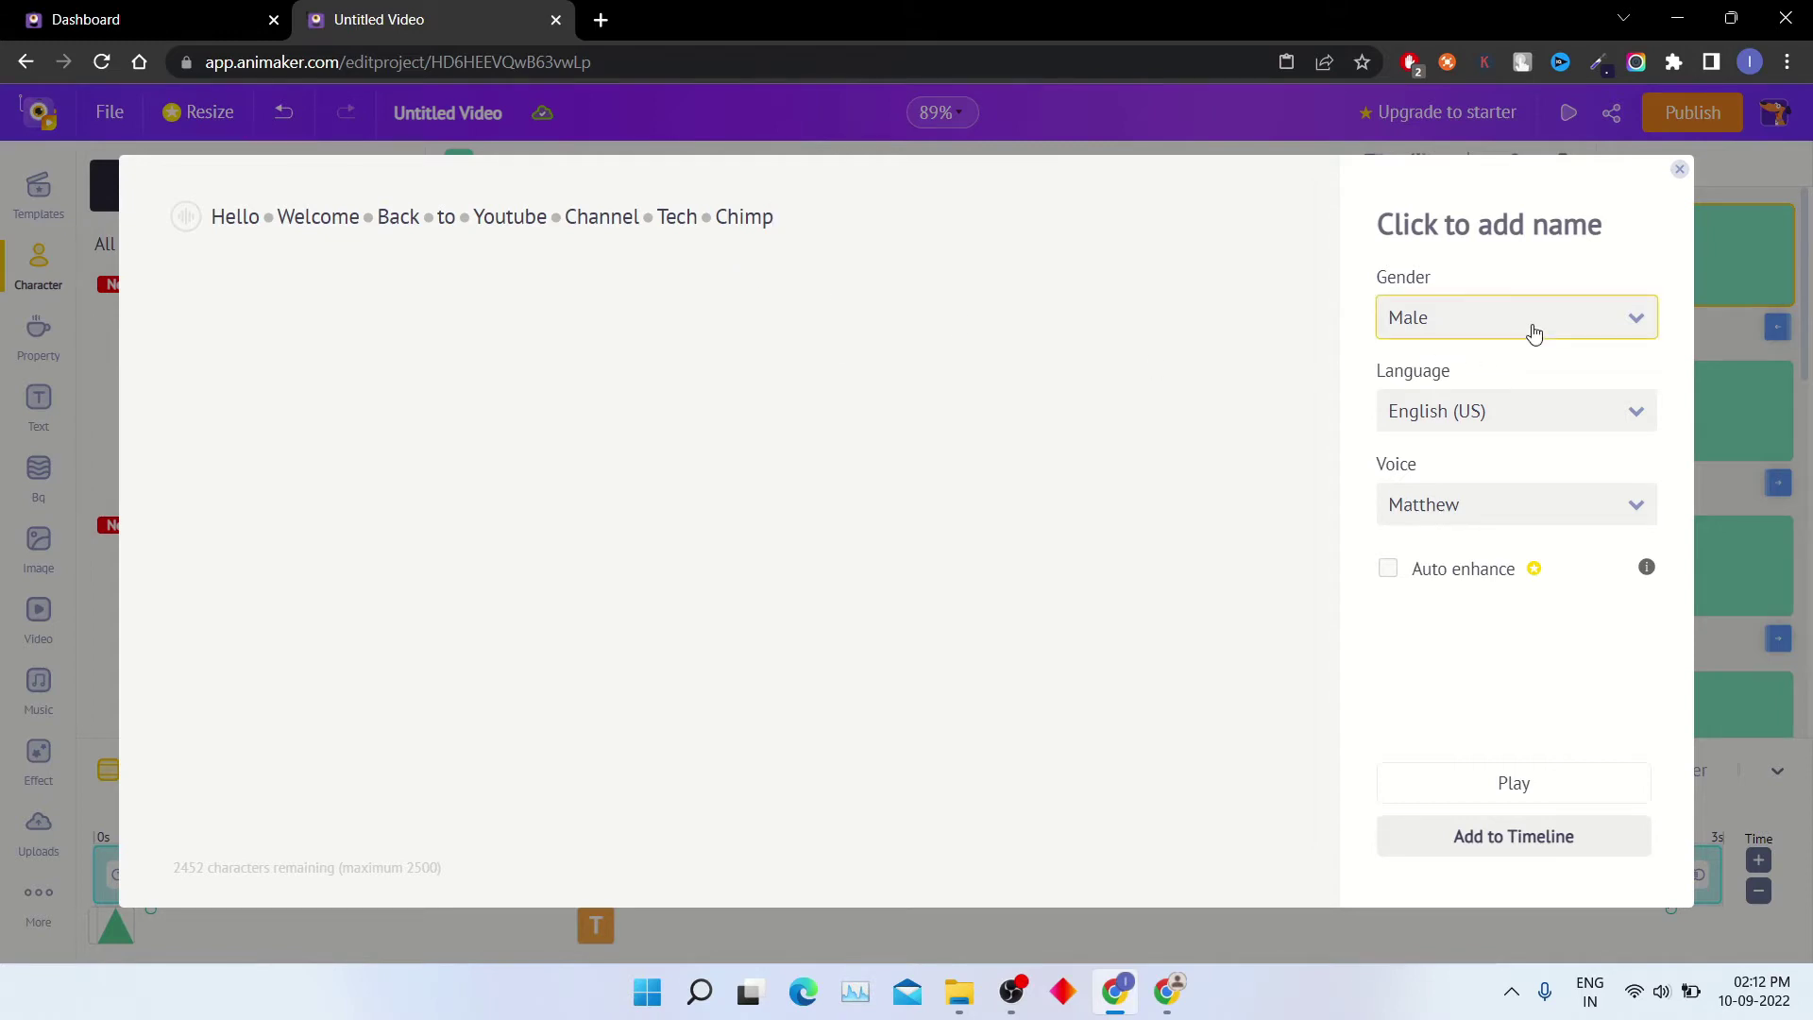
# Step: Set the voiceover to a male English (US) speaker using the Joey voice
pyautogui.click(1533, 335)
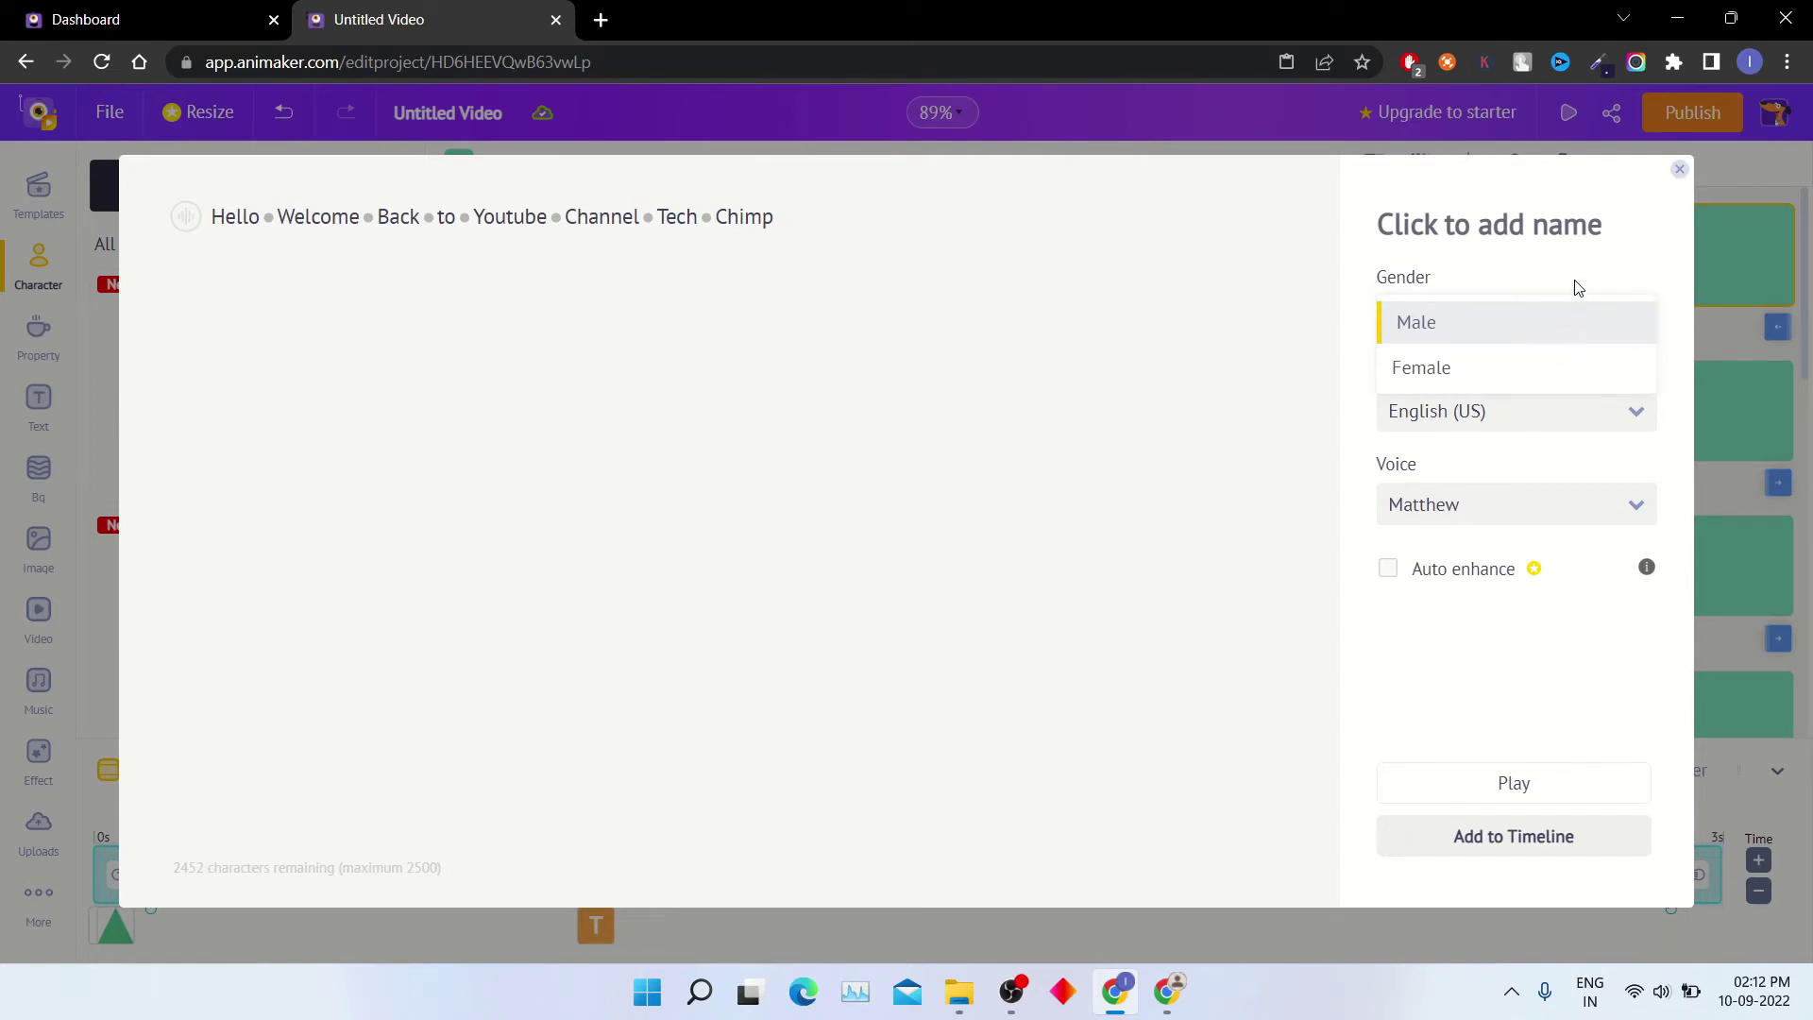
pyautogui.click(1563, 324)
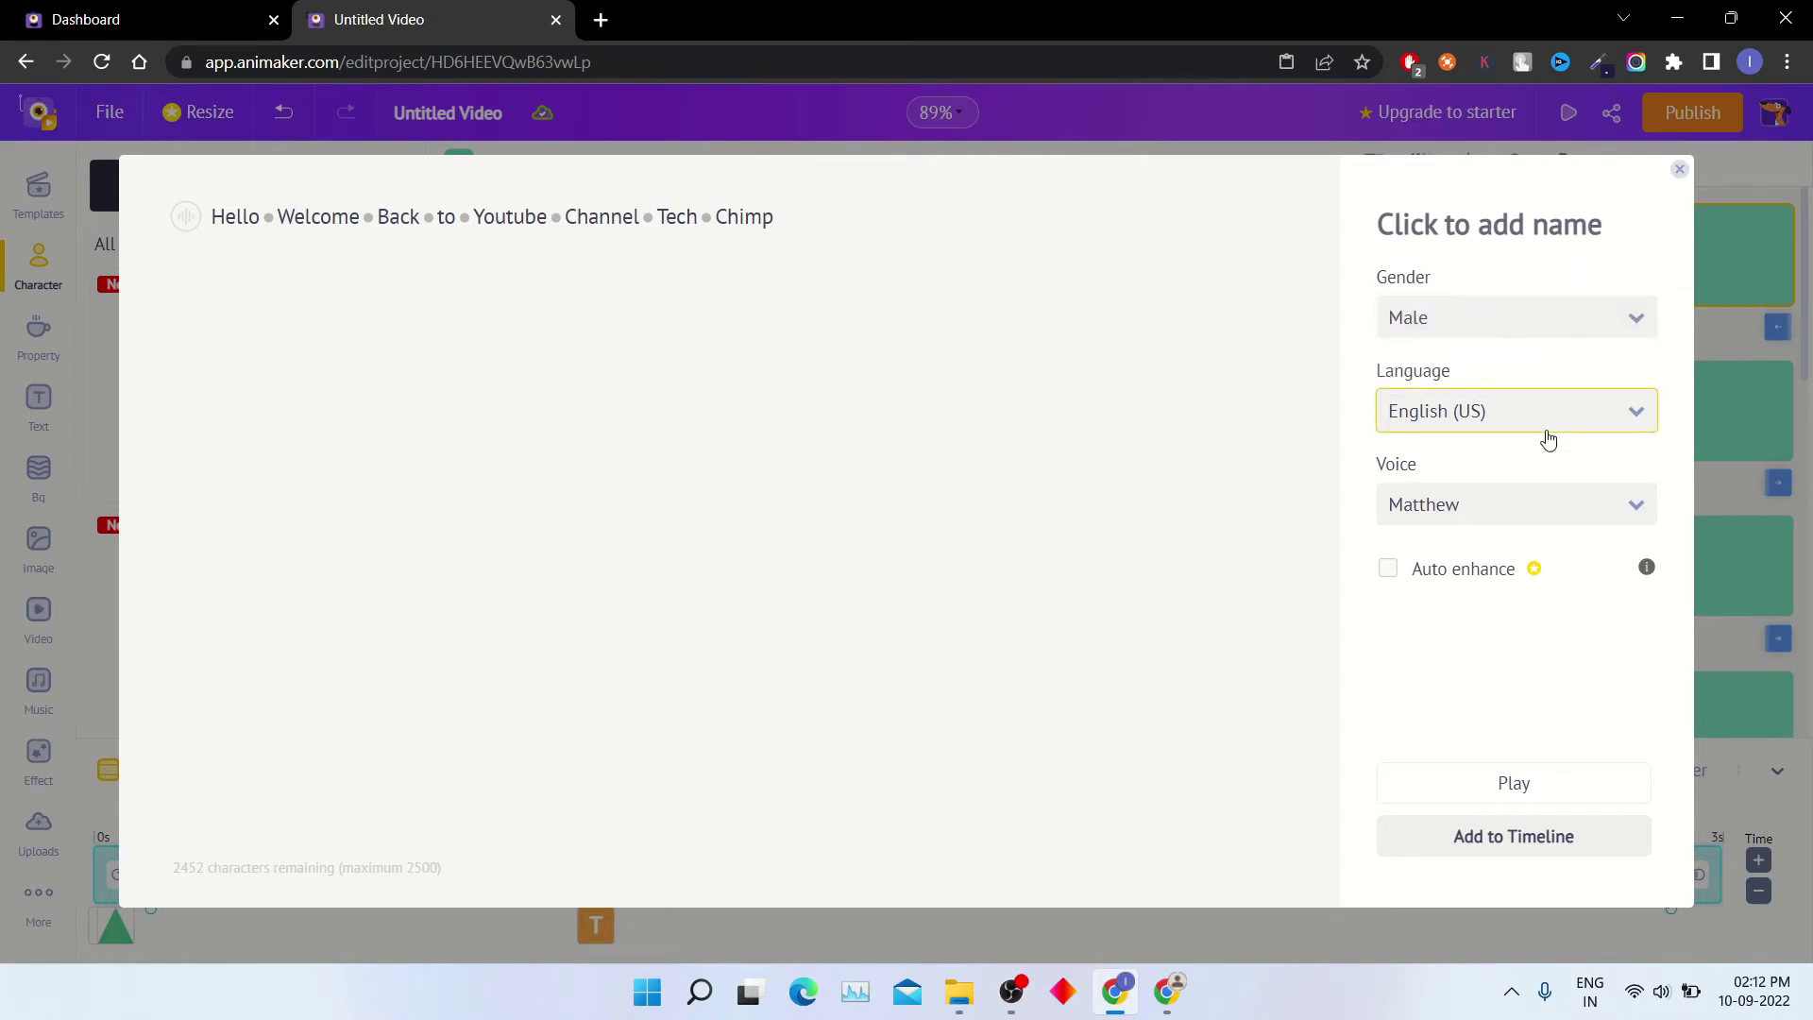
pyautogui.click(1571, 430)
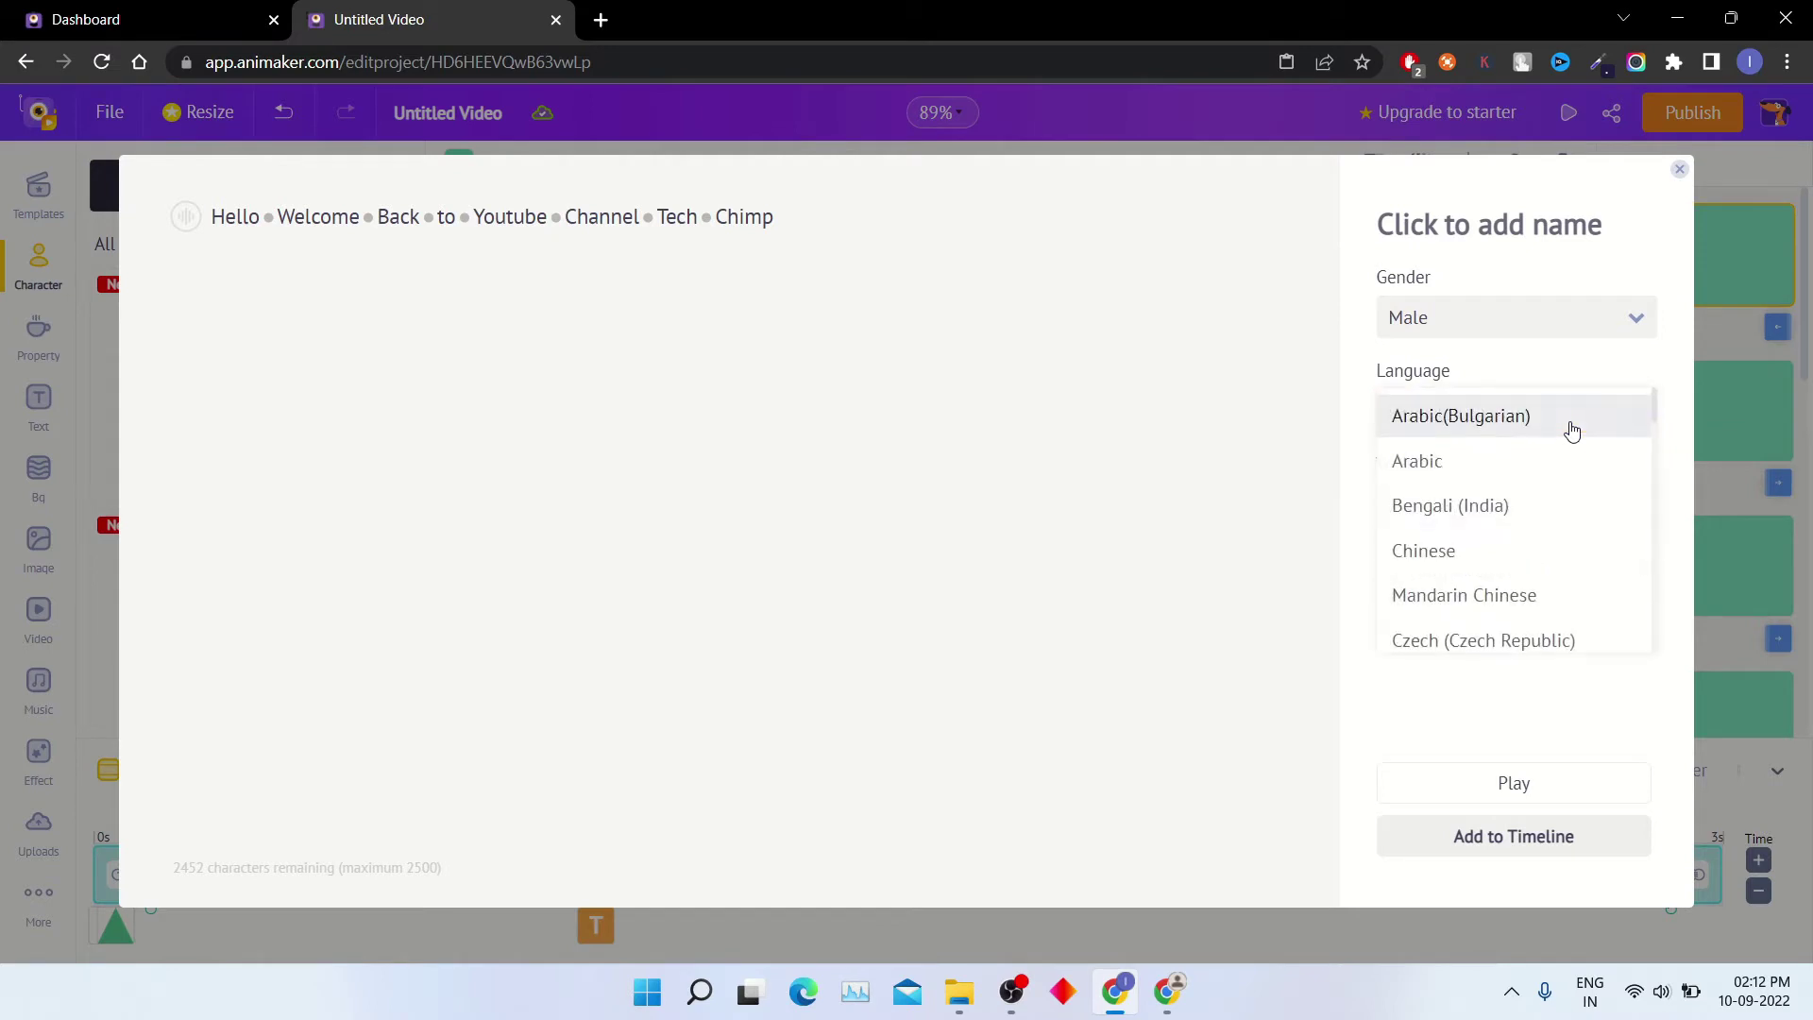
pyautogui.scroll(-2, 1549, 514)
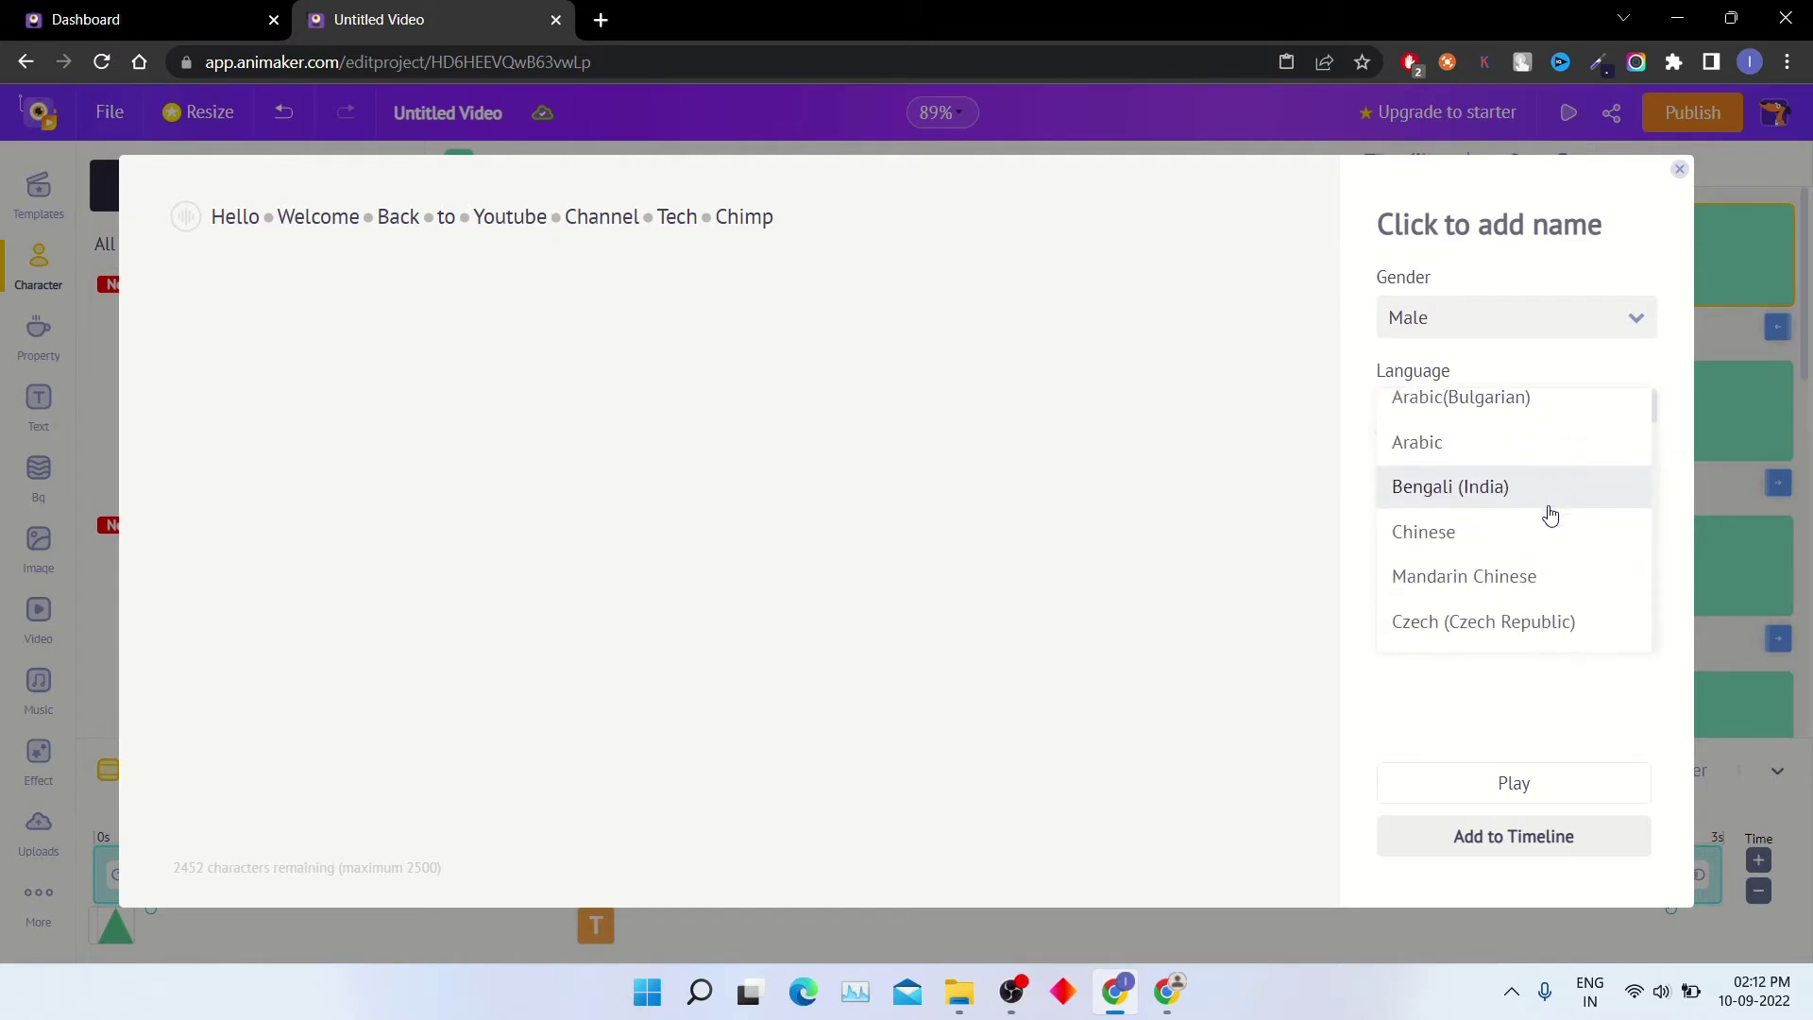
pyautogui.scroll(-4, 1546, 519)
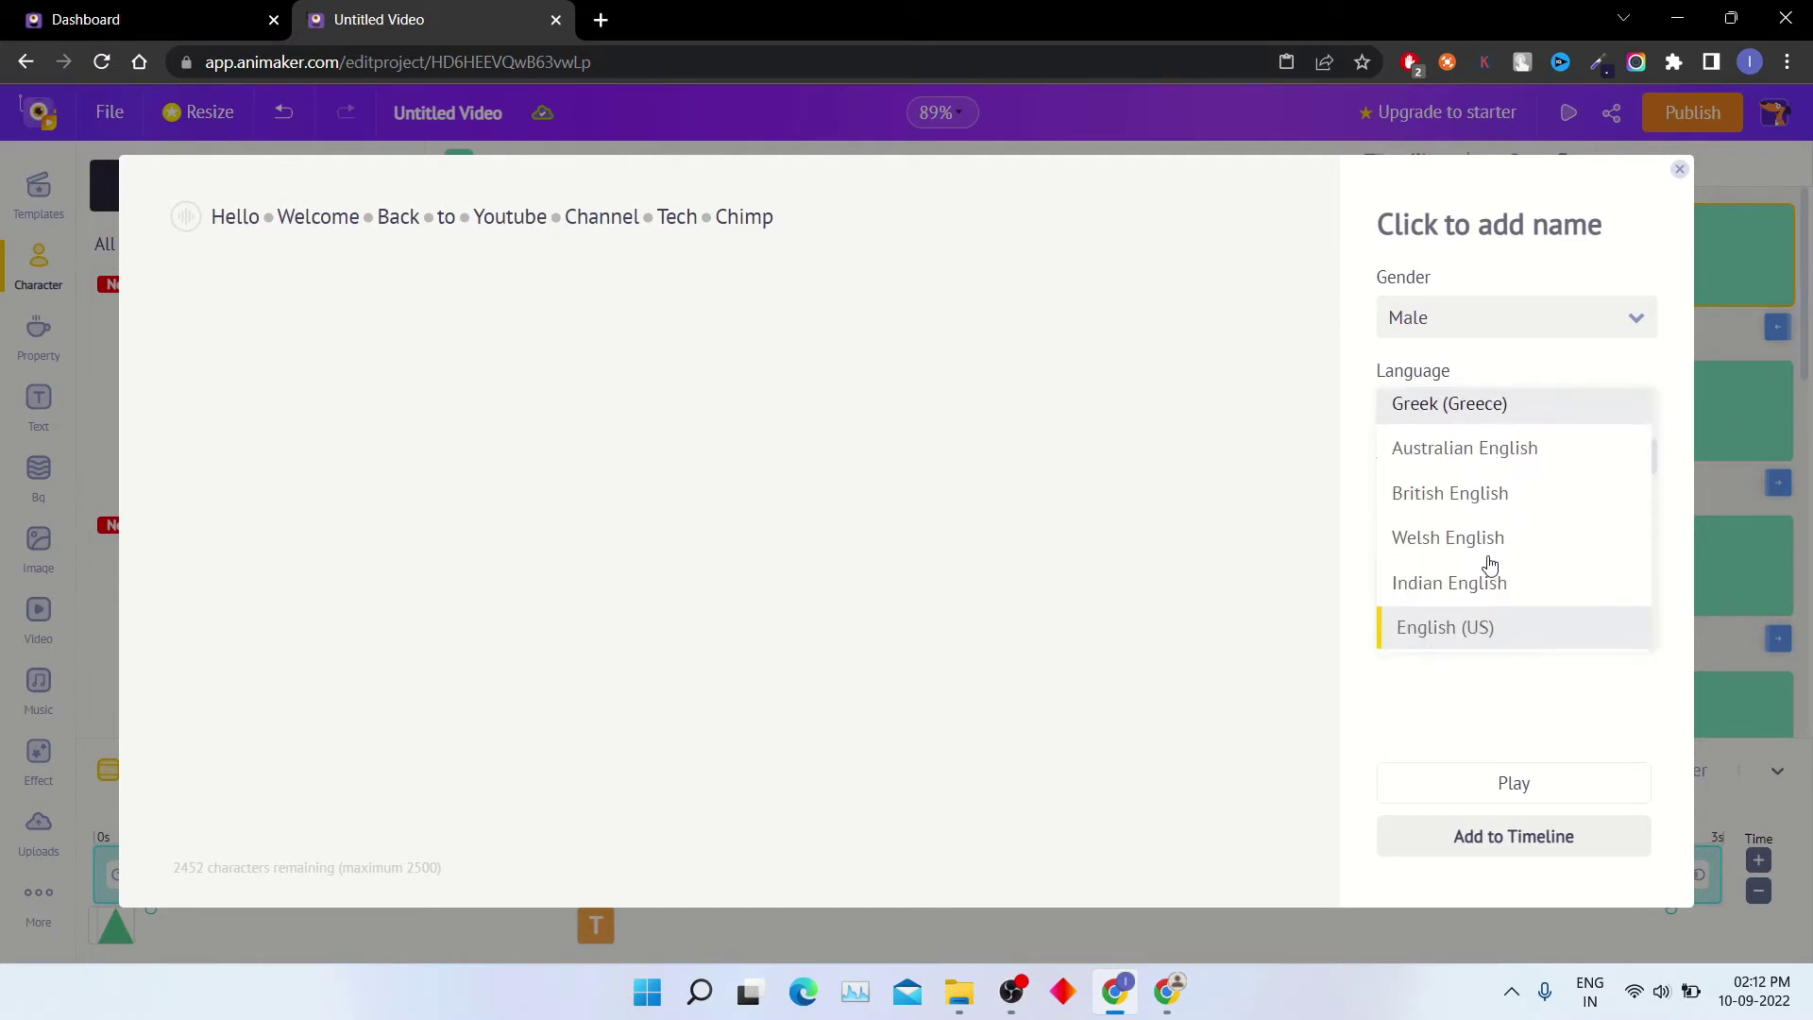
pyautogui.scroll(-3, 1489, 559)
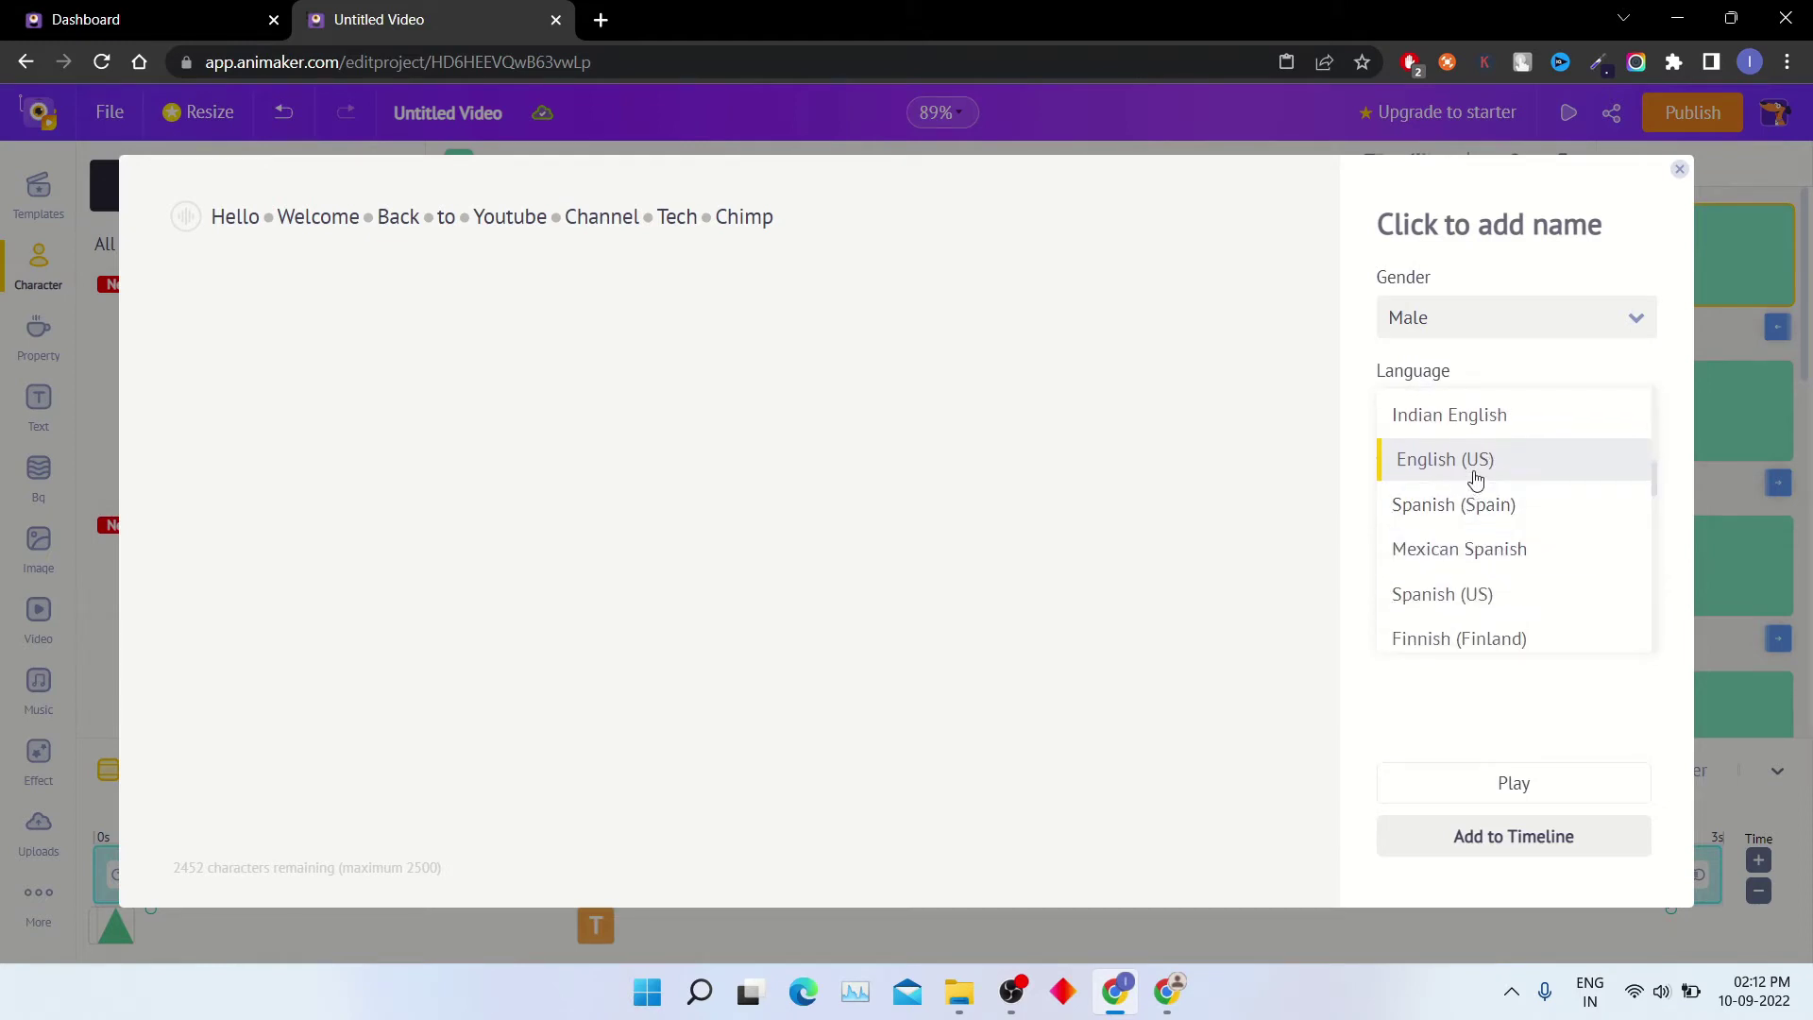
pyautogui.click(1476, 479)
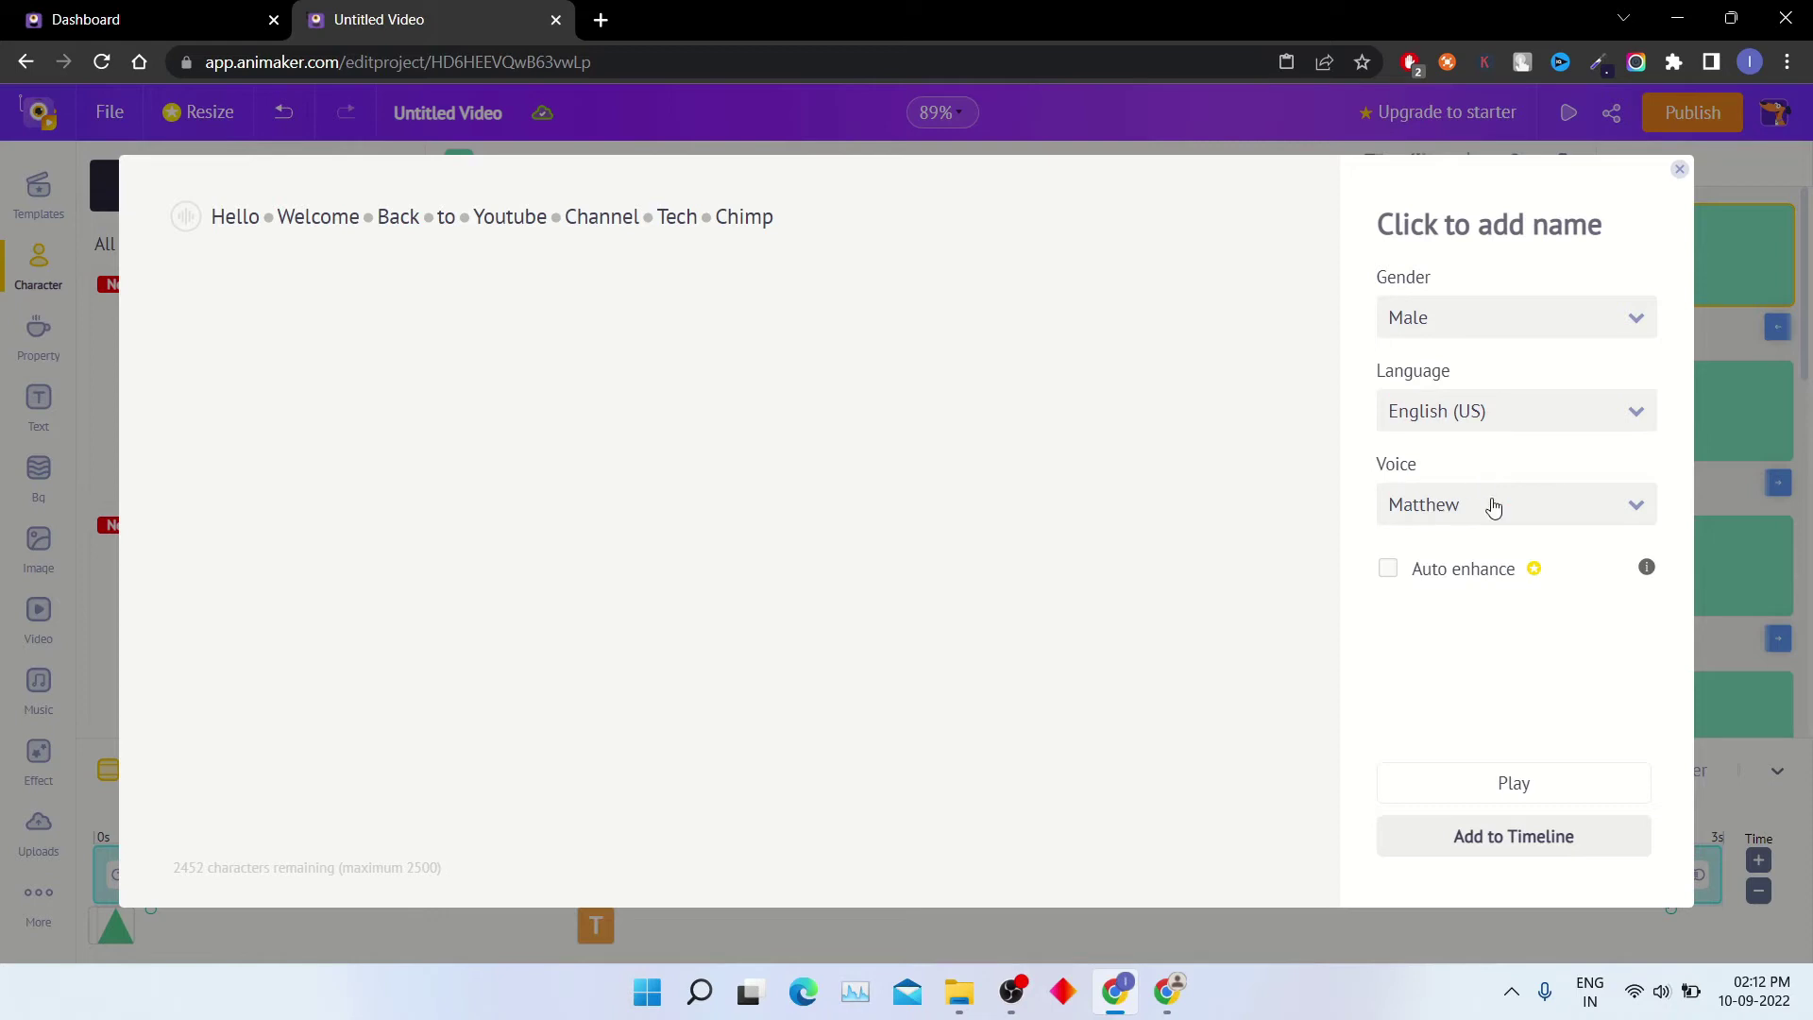
pyautogui.click(1508, 520)
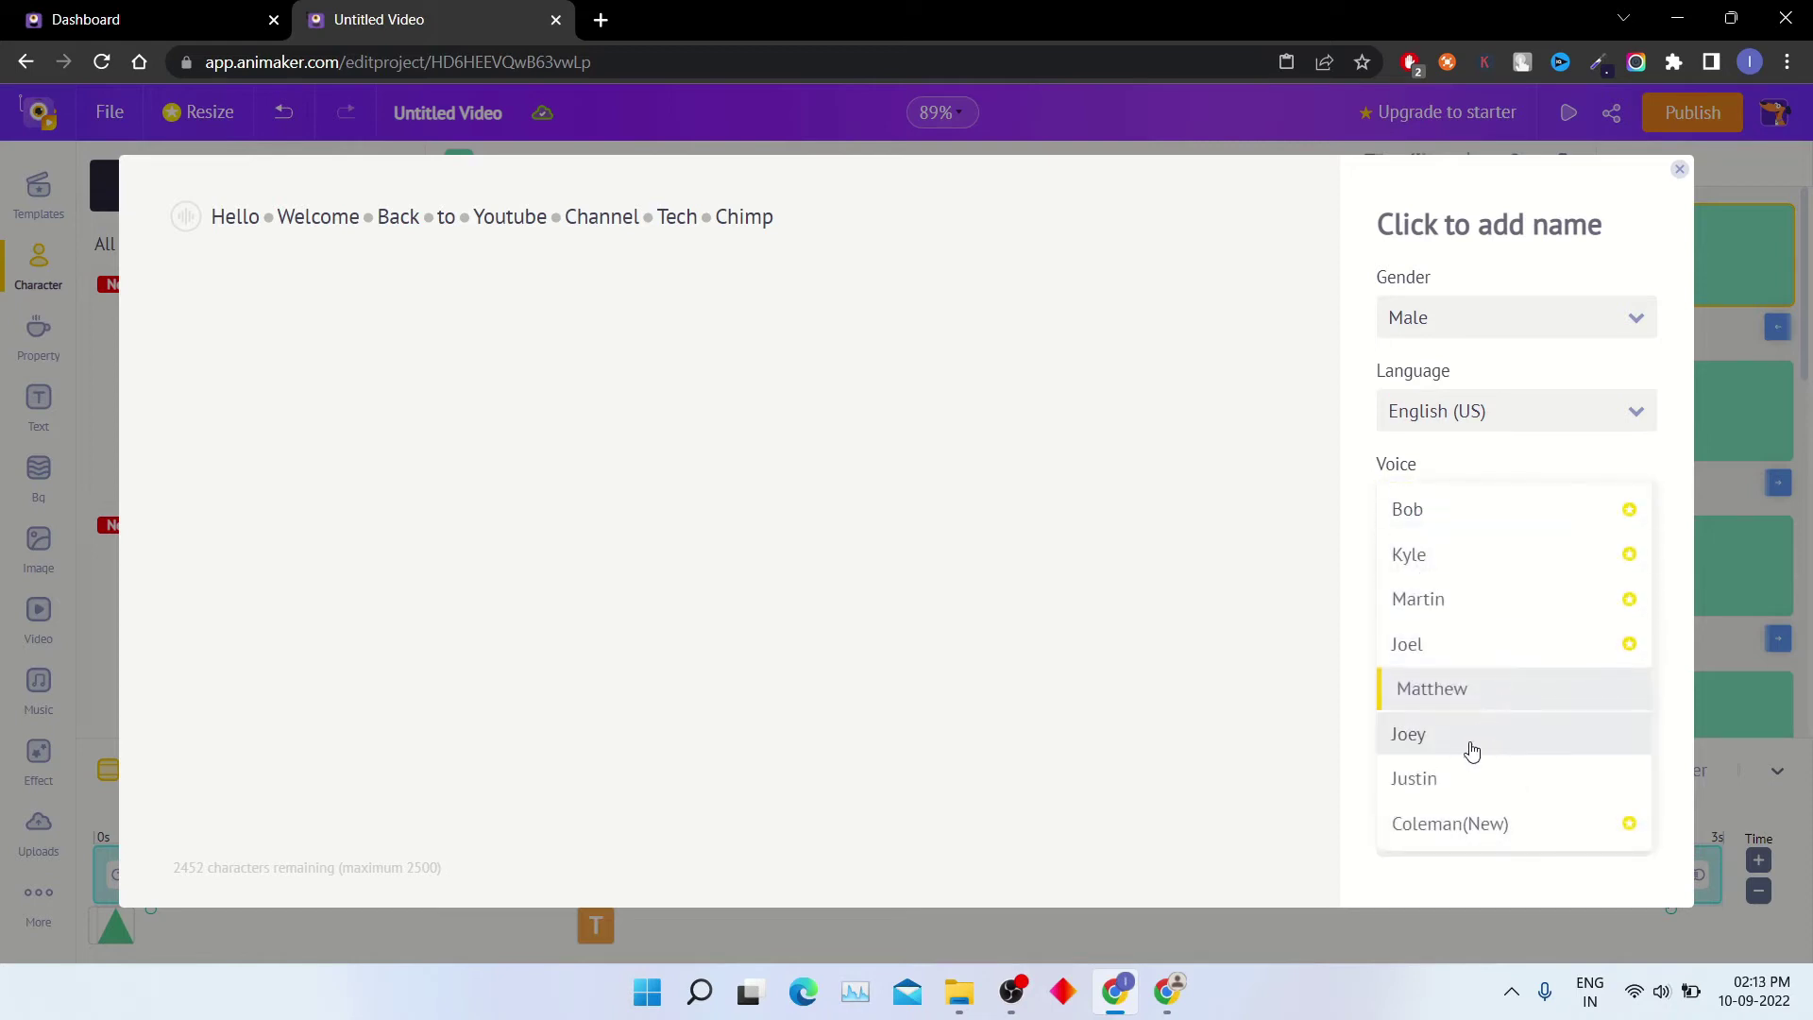
pyautogui.click(1471, 746)
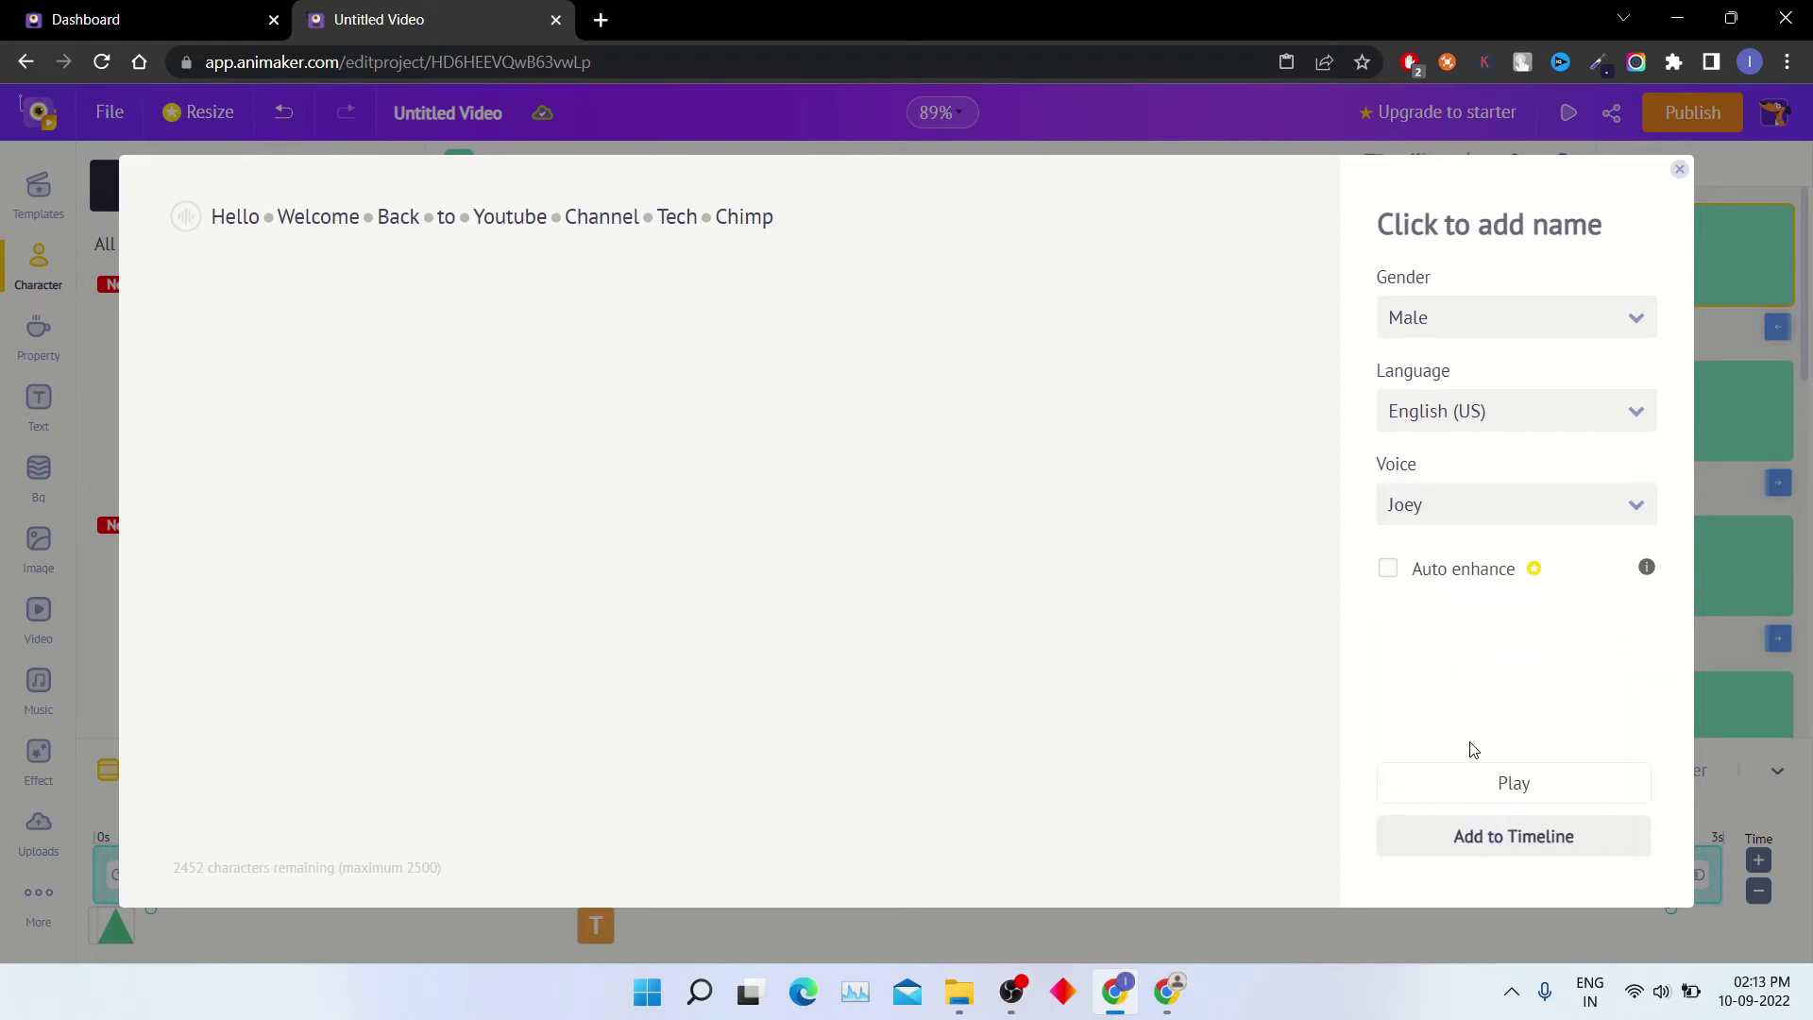
# Step: Preview the voiceover in the Joey voice and raise the system volume to 100
pyautogui.click(1478, 781)
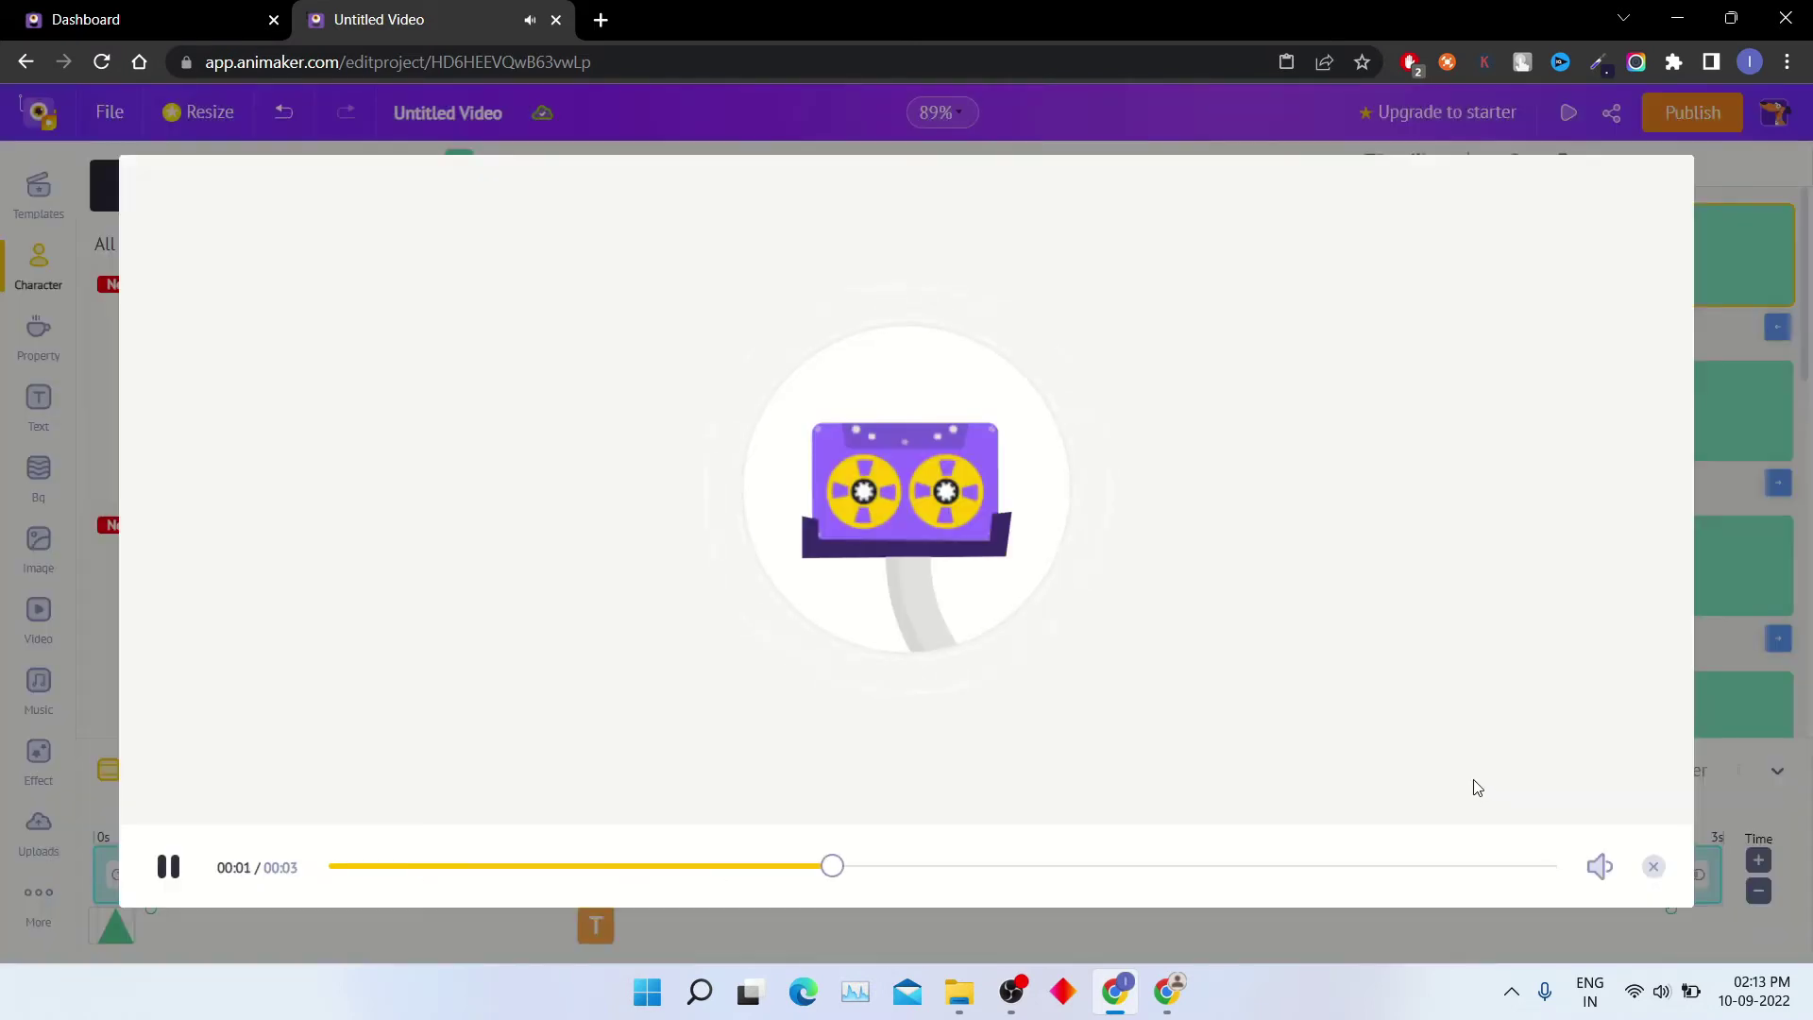
pyautogui.press('XF86AudioLowerVolume')
pyautogui.press('XF86AudioLowerVolume')
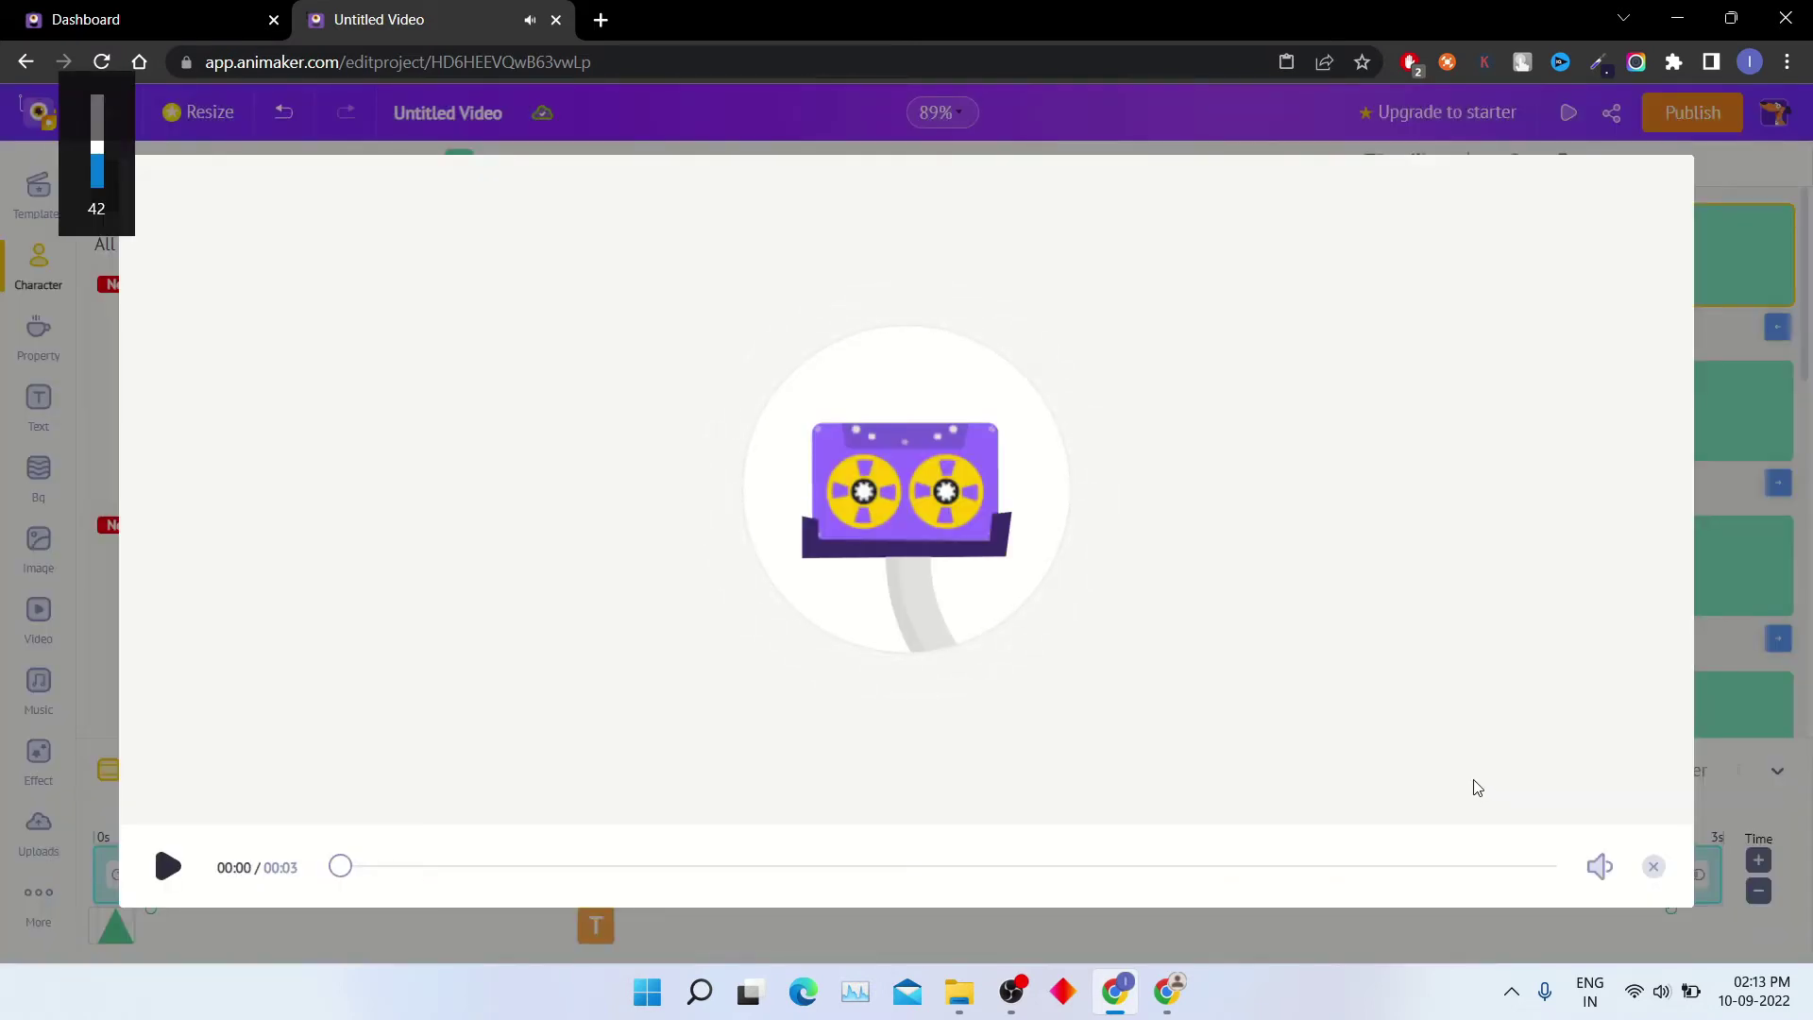
pyautogui.press('XF86AudioRaiseVolume')
pyautogui.press('XF86AudioRaiseVolume')
pyautogui.press('XF86AudioRaiseVolume')
pyautogui.press('XF86AudioRaiseVolume')
pyautogui.press('XF86AudioRaiseVolume')
pyautogui.press('XF86AudioRaiseVolume')
pyautogui.press('XF86AudioRaiseVolume')
pyautogui.press('XF86AudioRaiseVolume')
pyautogui.press('XF86AudioRaiseVolume')
pyautogui.press('XF86AudioRaiseVolume')
pyautogui.press('XF86AudioRaiseVolume')
pyautogui.press('XF86AudioRaiseVolume')
pyautogui.press('XF86AudioRaiseVolume')
pyautogui.press('XF86AudioRaiseVolume')
pyautogui.press('XF86AudioRaiseVolume')
pyautogui.press('XF86AudioRaiseVolume')
pyautogui.press('XF86AudioRaiseVolume')
pyautogui.press('XF86AudioRaiseVolume')
pyautogui.press('XF86AudioRaiseVolume')
pyautogui.press('XF86AudioRaiseVolume')
pyautogui.click(1652, 867)
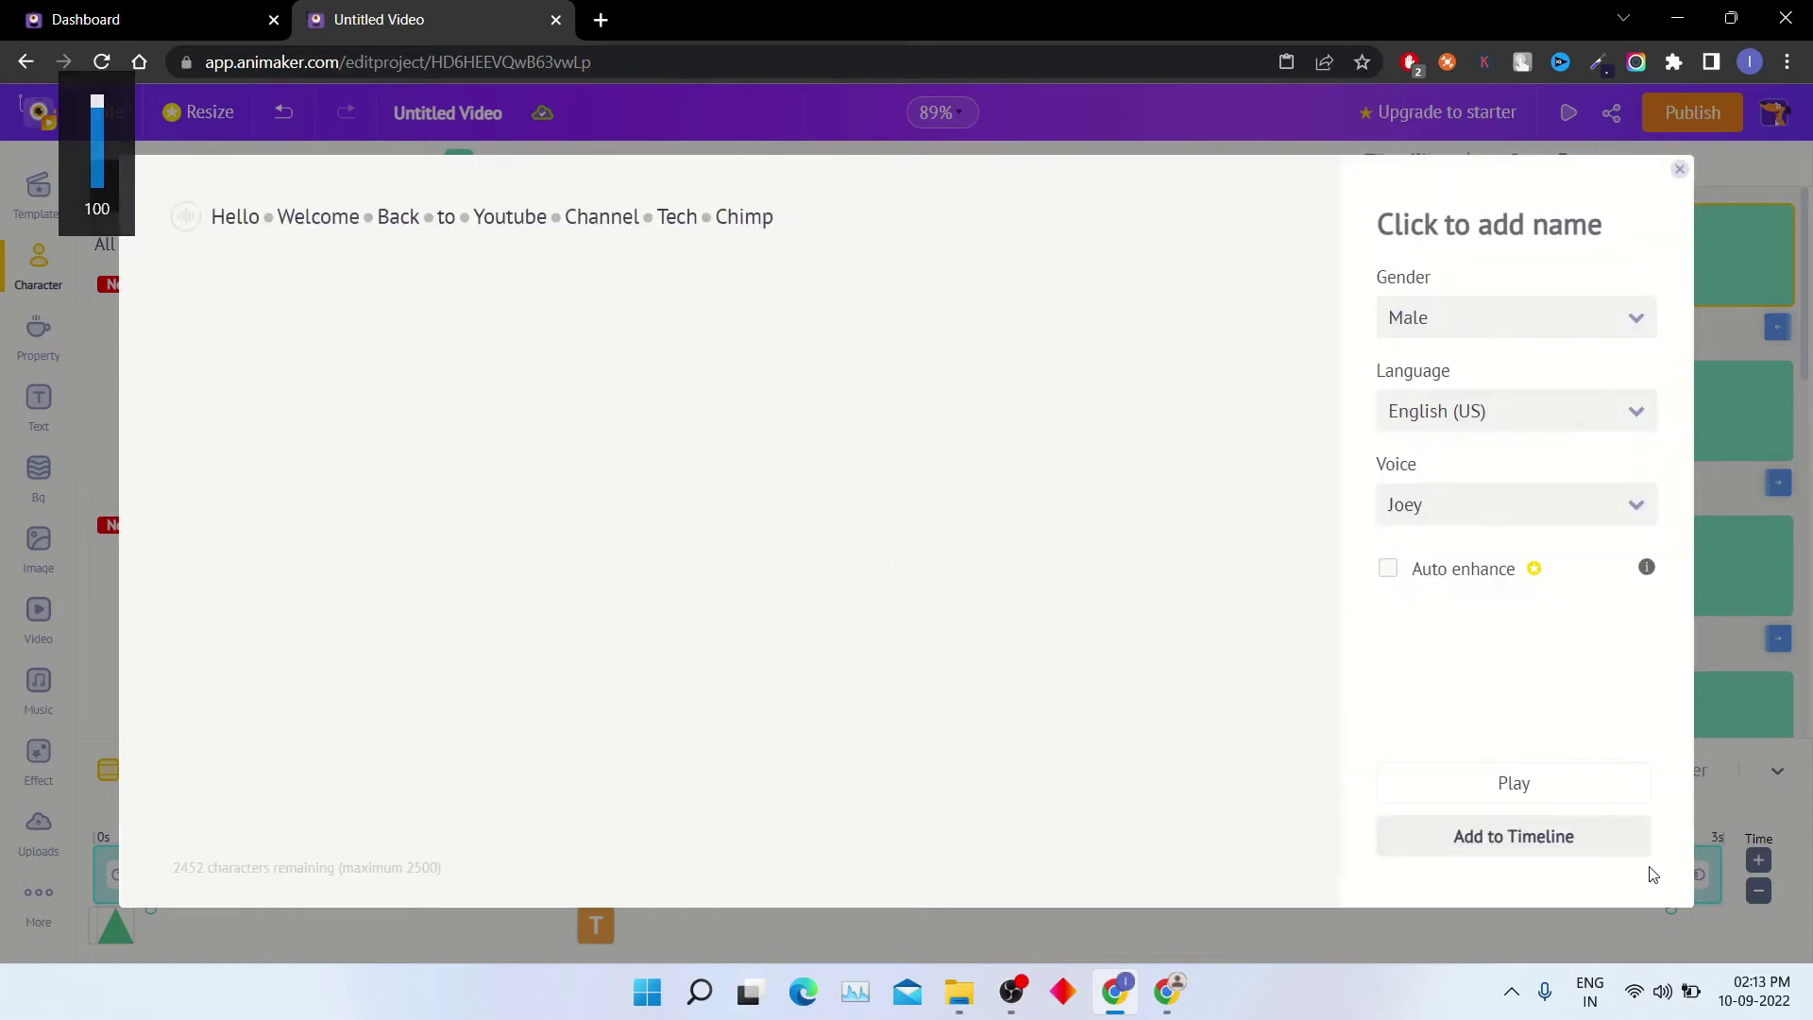
# Step: Switch the voiceover to the Matthew voice and preview it
pyautogui.click(1500, 506)
pyautogui.click(1514, 686)
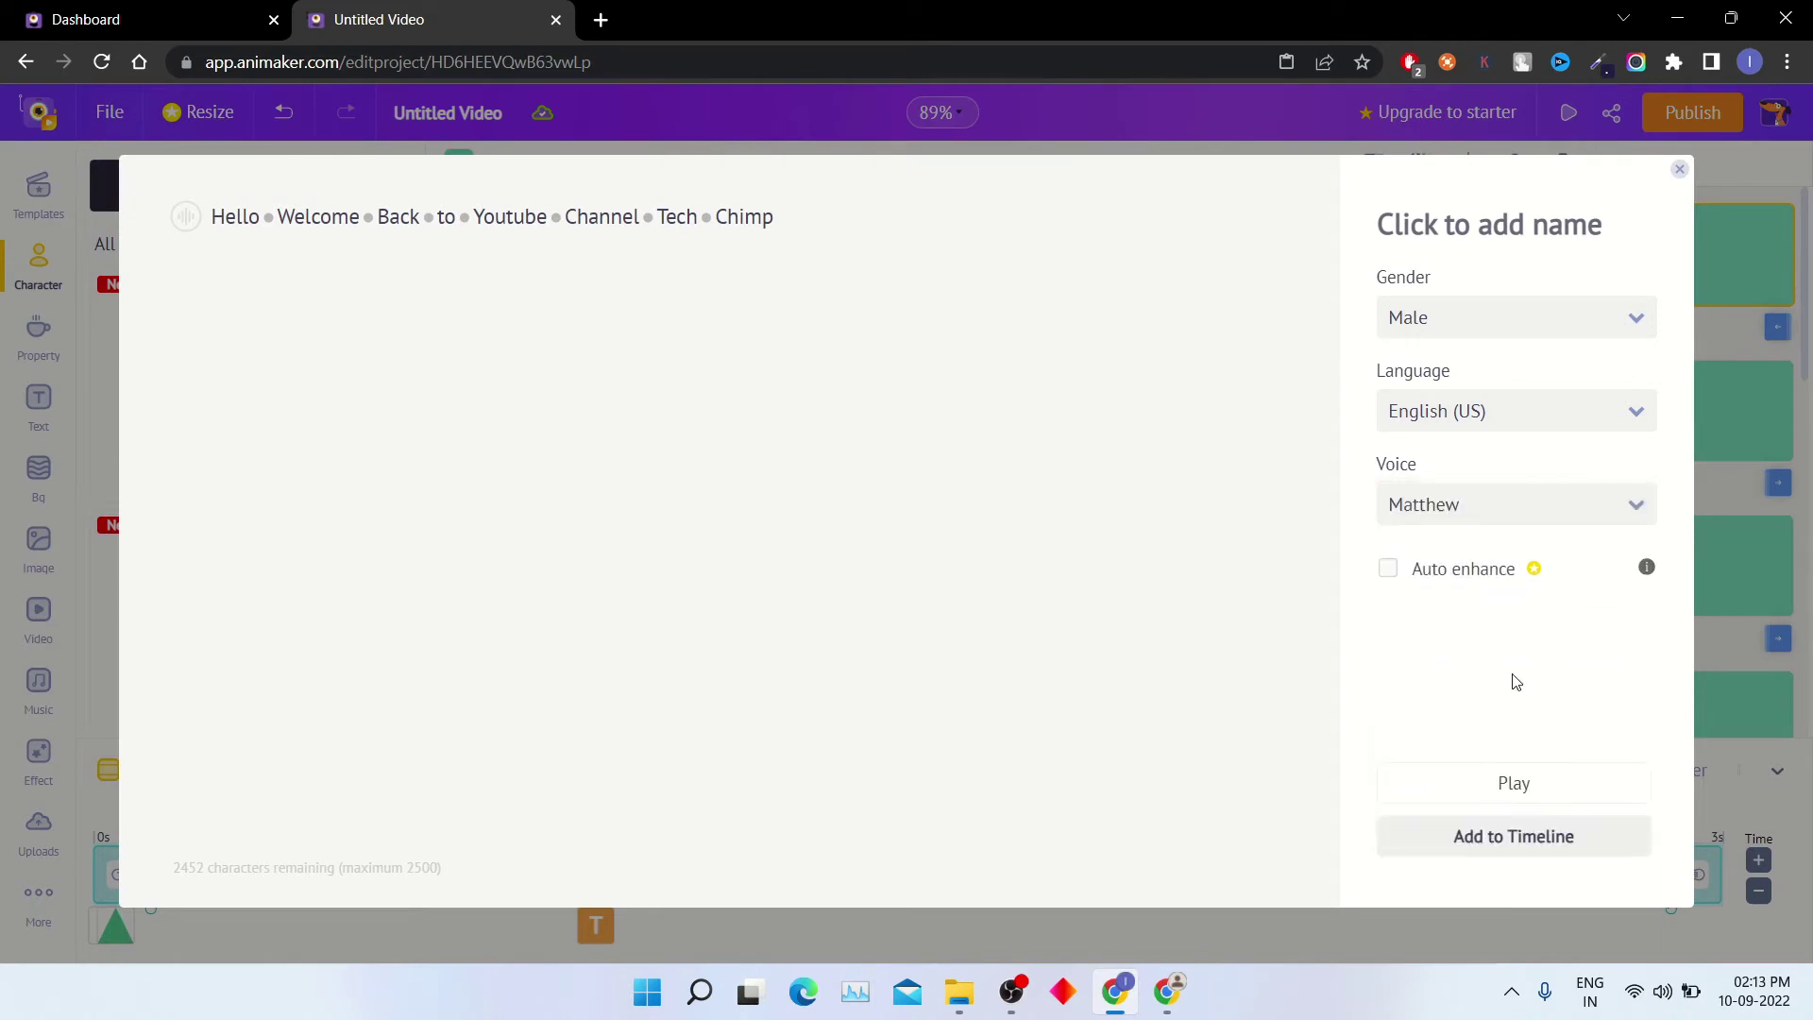
pyautogui.click(1515, 788)
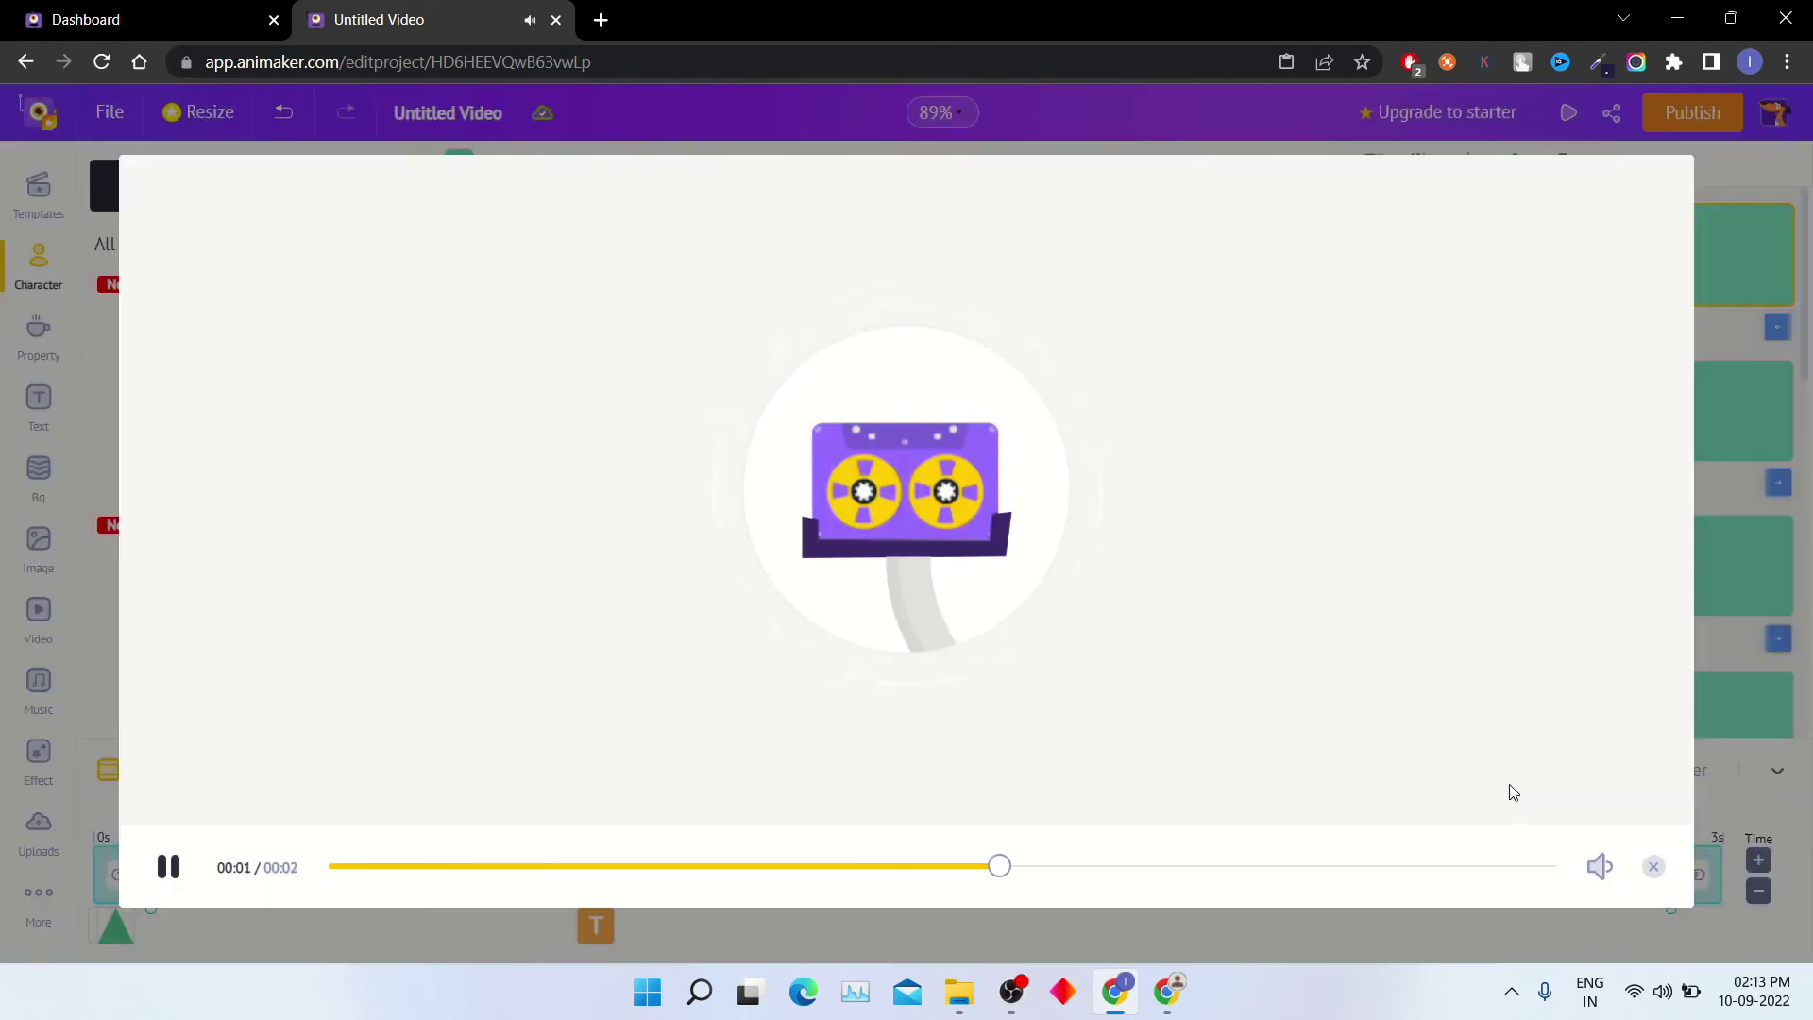
pyautogui.click(1653, 867)
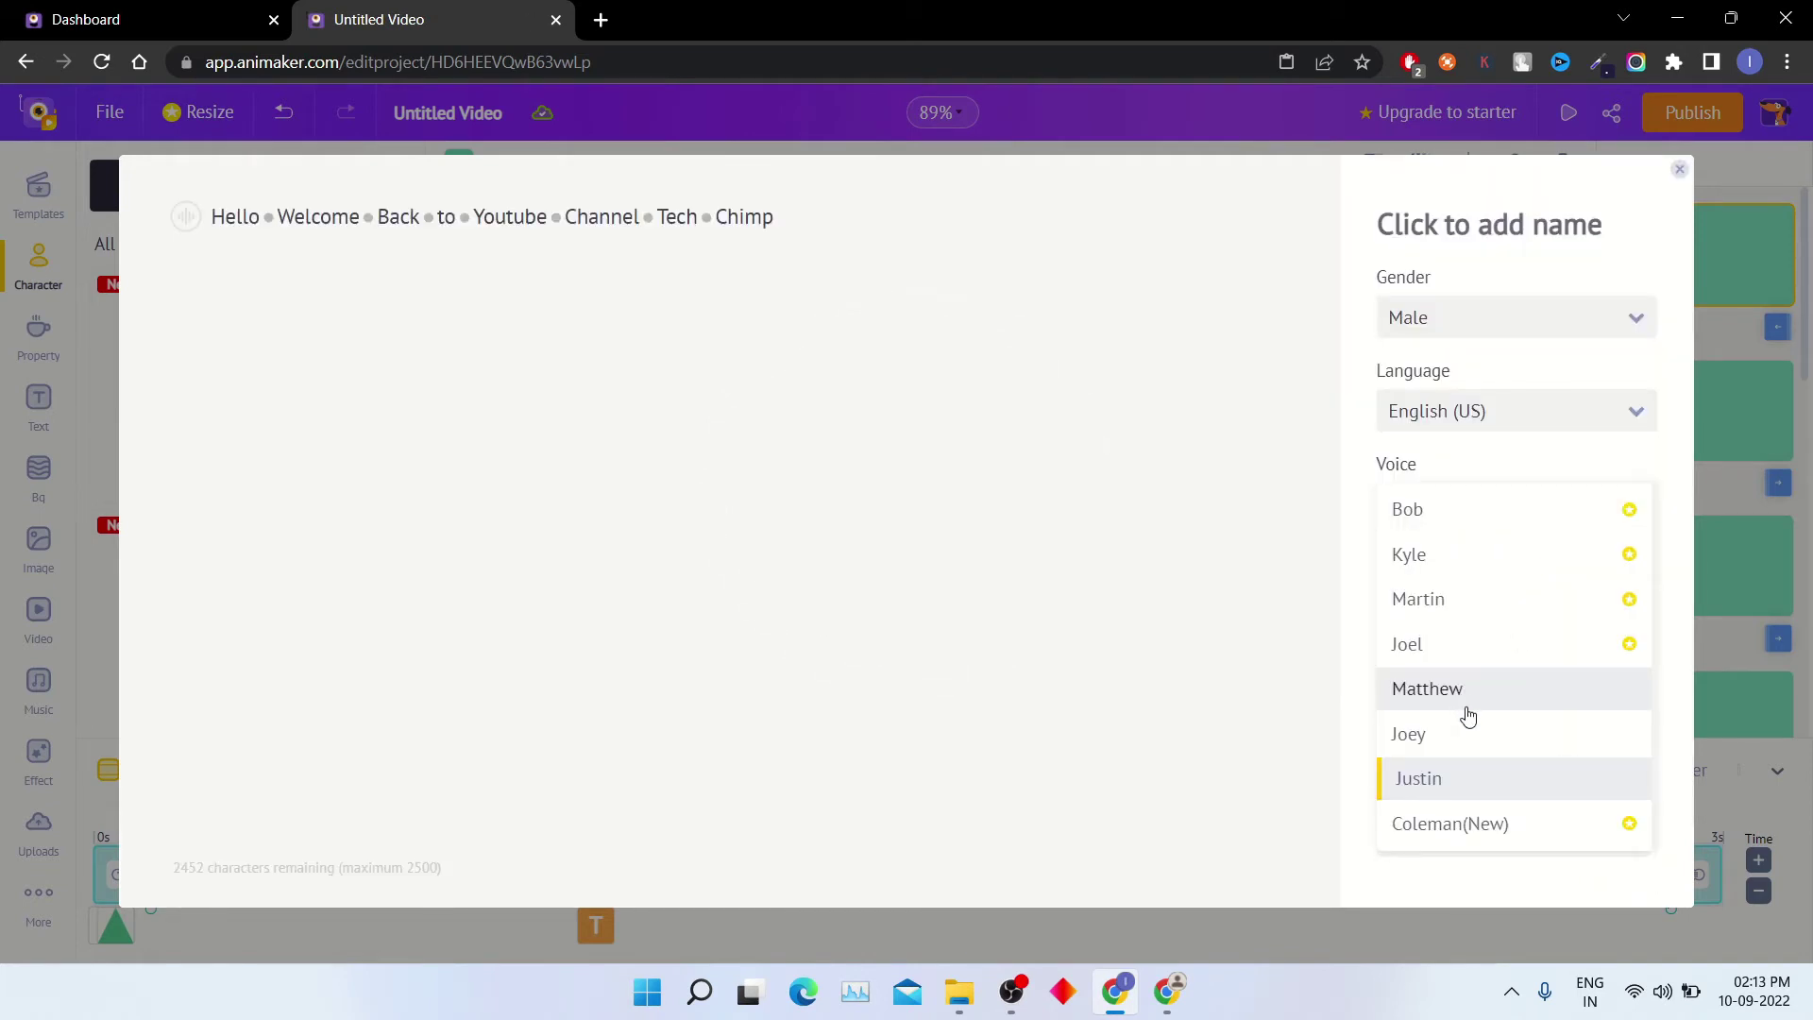
# Step: Add the voiceover with the Joey voice to the timeline and move its clip to the start, under Scene 1
pyautogui.click(1461, 746)
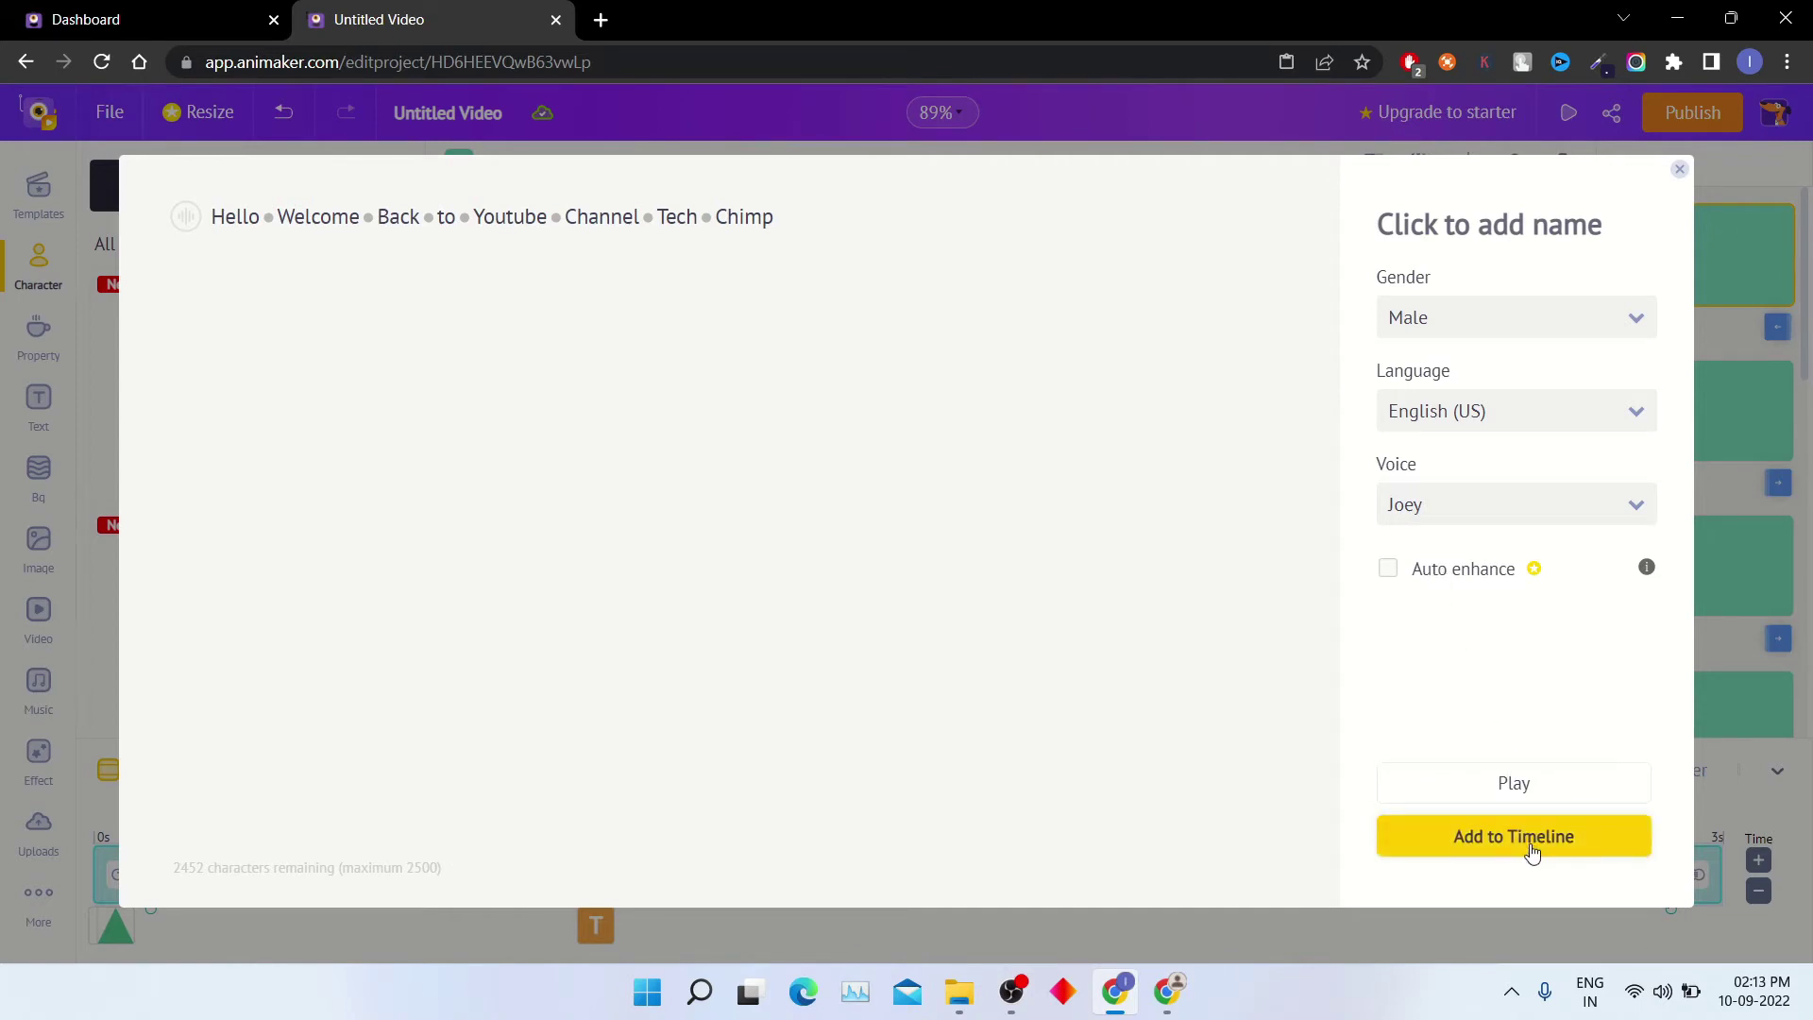
pyautogui.click(1533, 850)
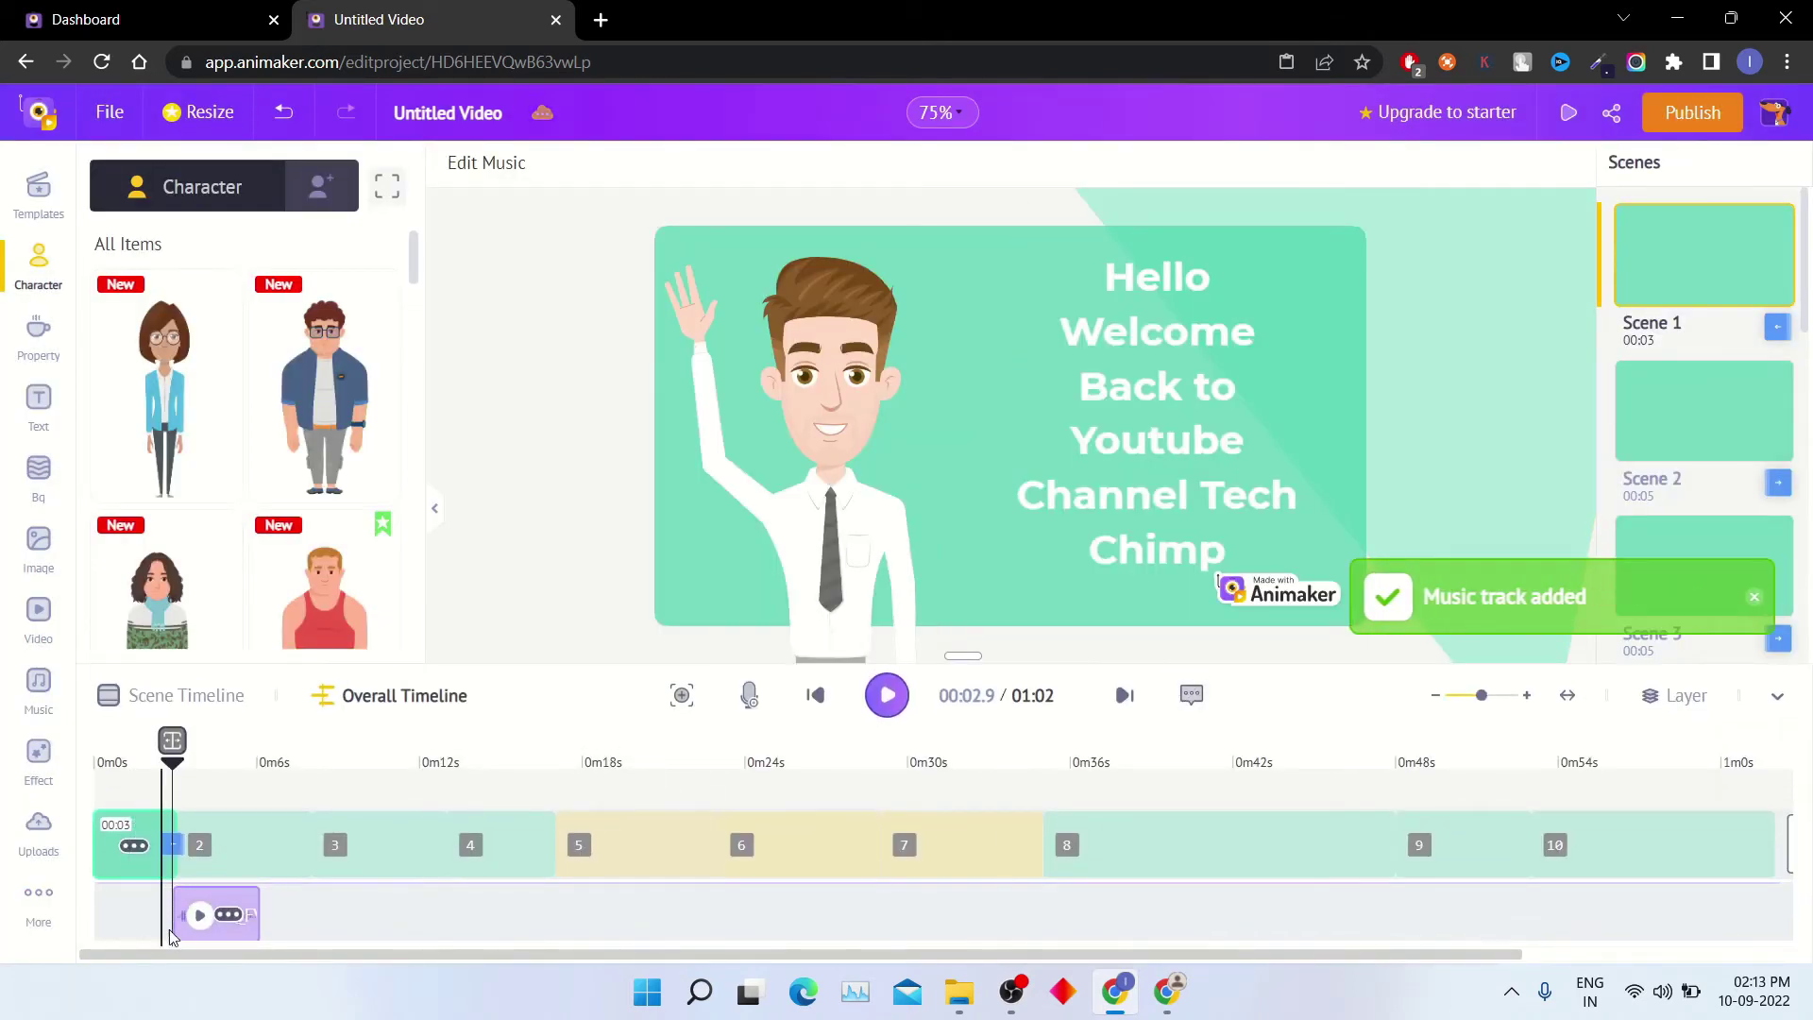
pyautogui.moveTo(221, 895); pyautogui.dragTo(156, 895)
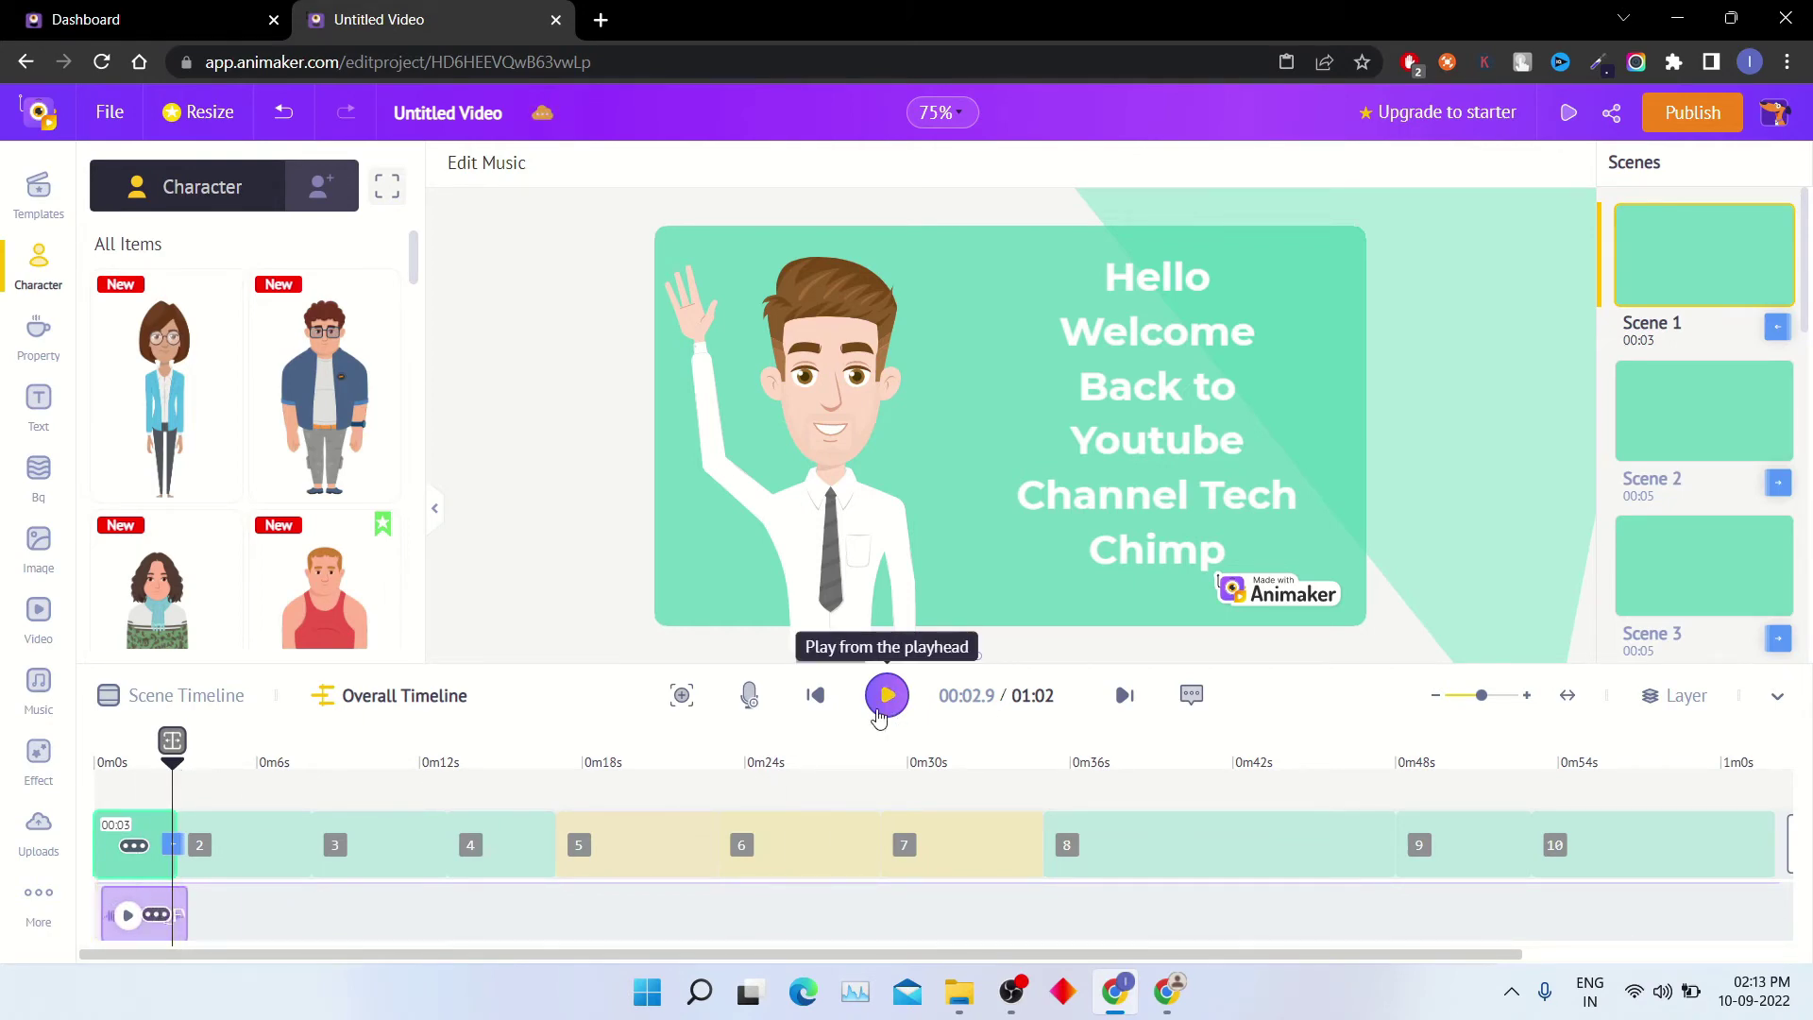
# Step: Play Scene 1 from the beginning with the voiceover, stop at Scene 2 and return the playhead to the start
pyautogui.click(817, 710)
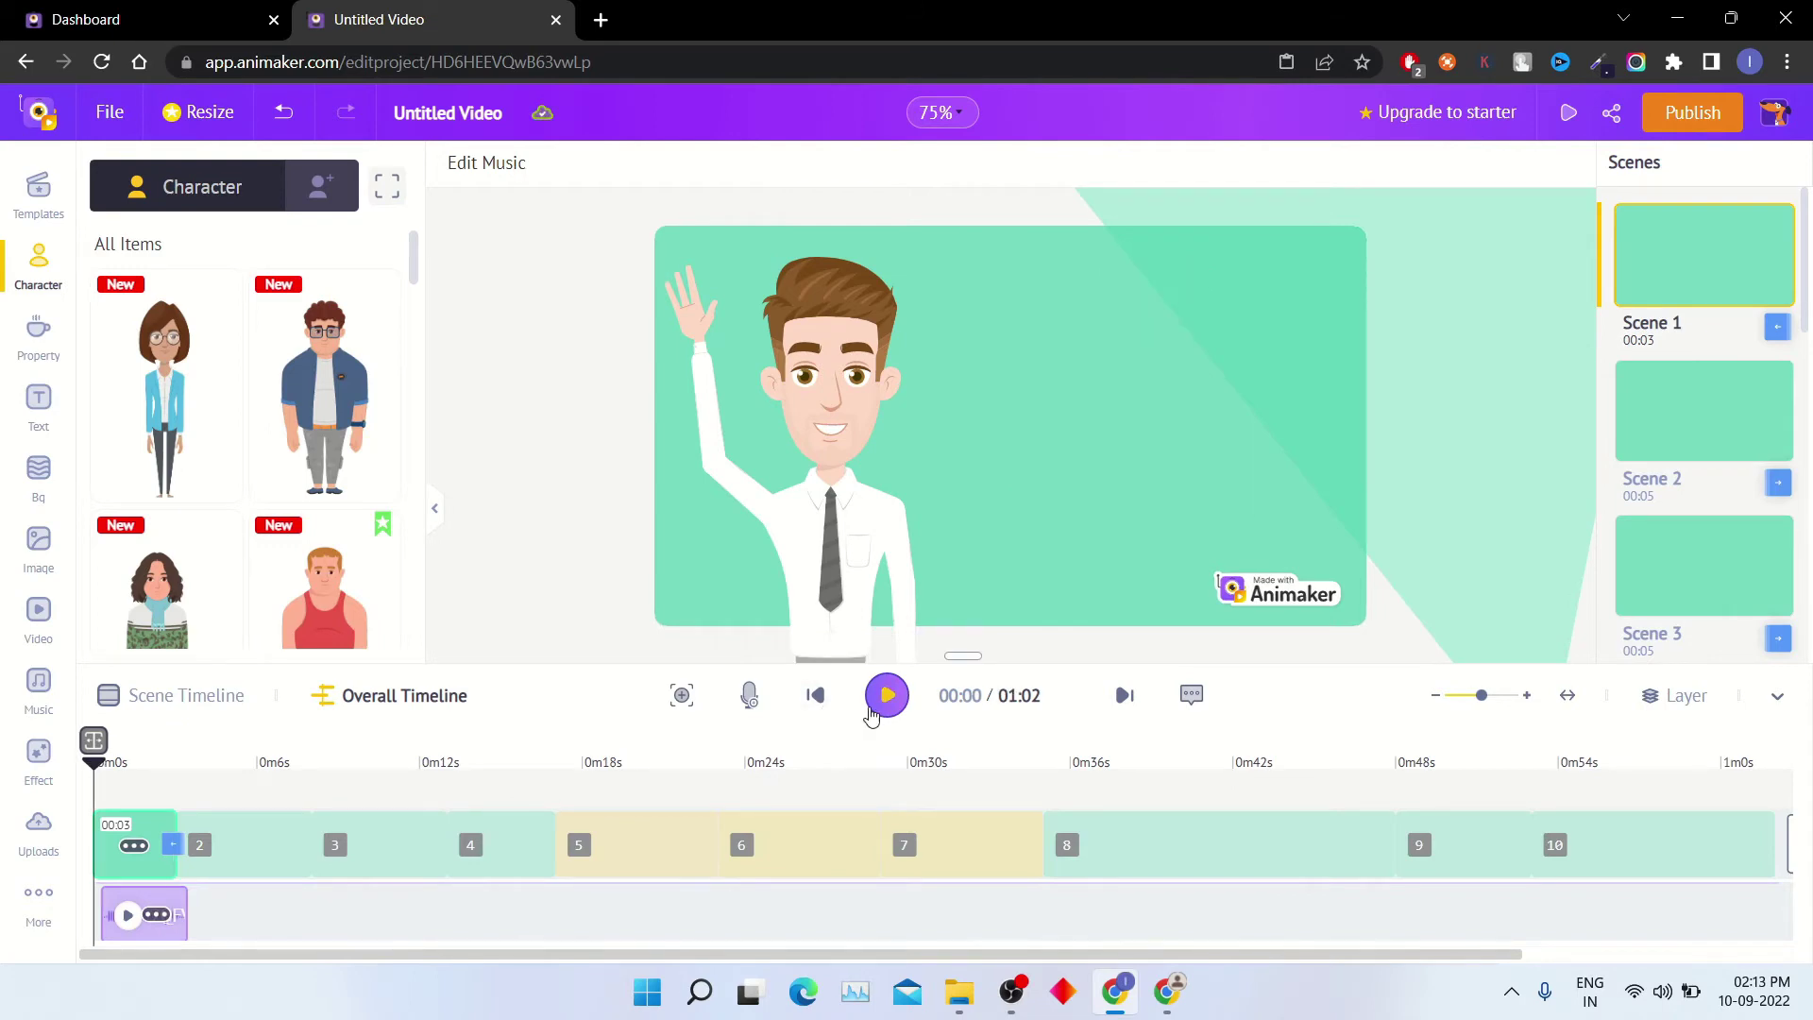
pyautogui.click(884, 710)
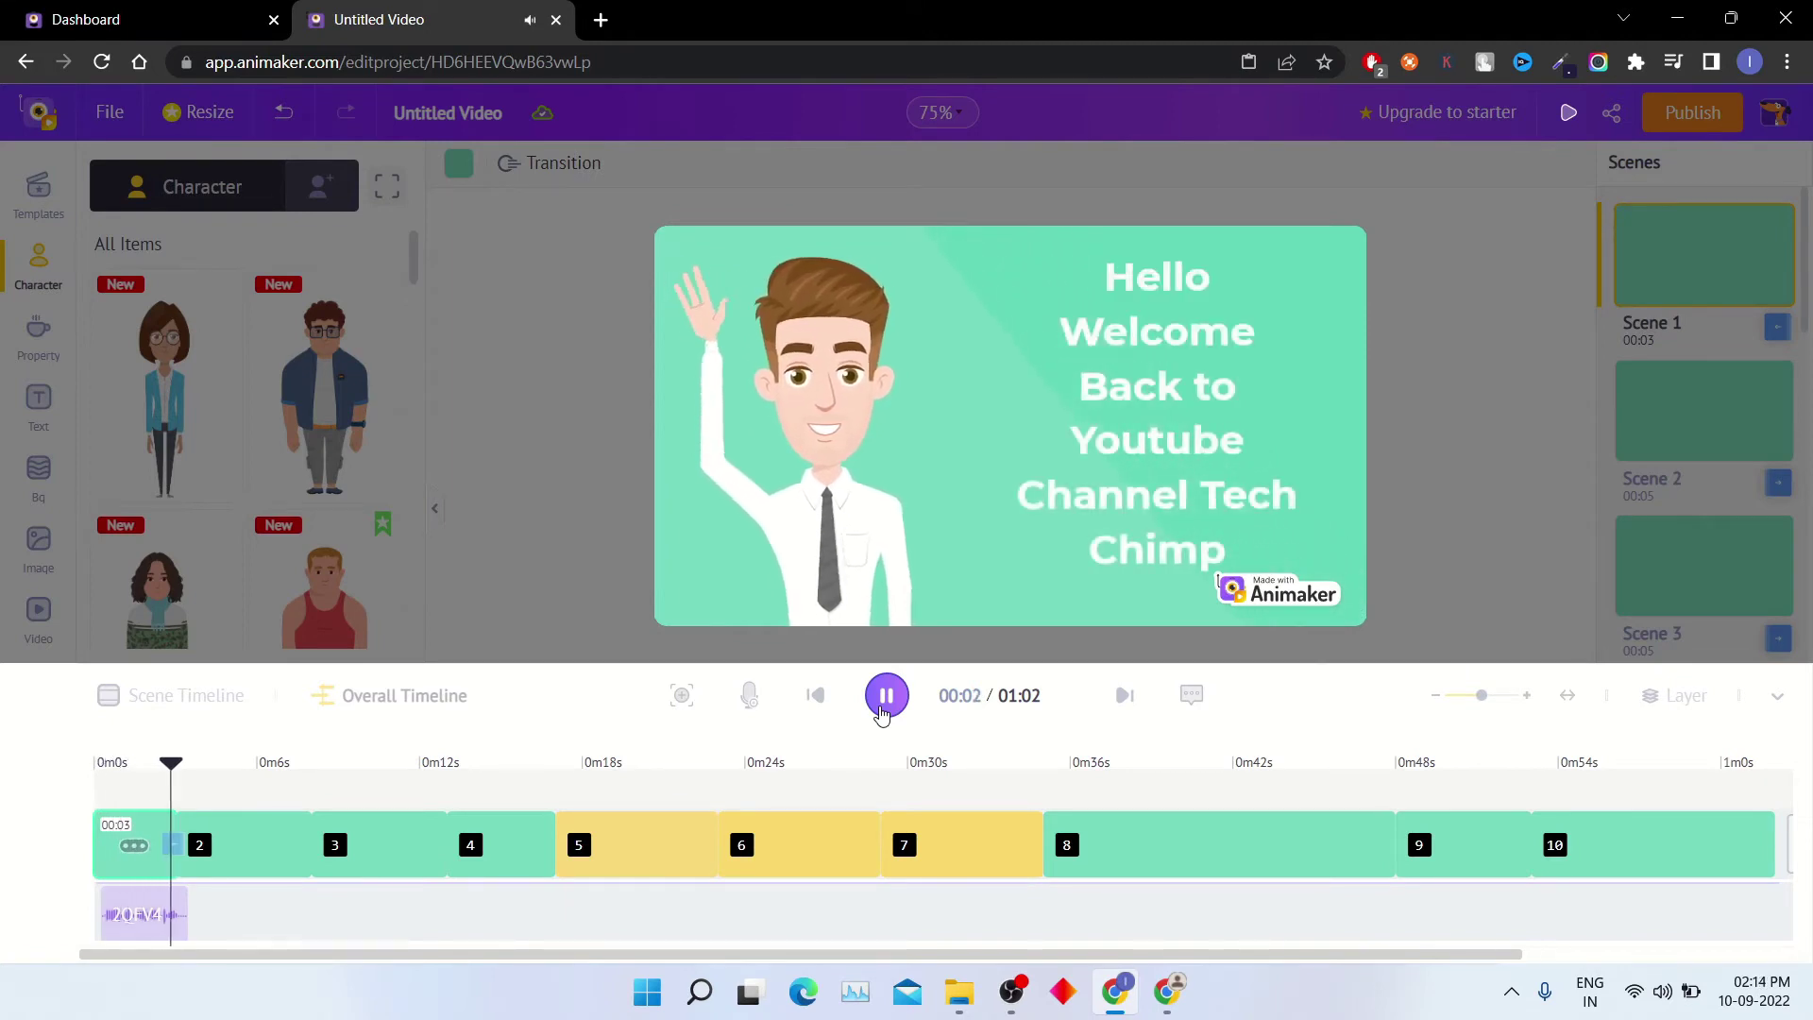
pyautogui.click(683, 800)
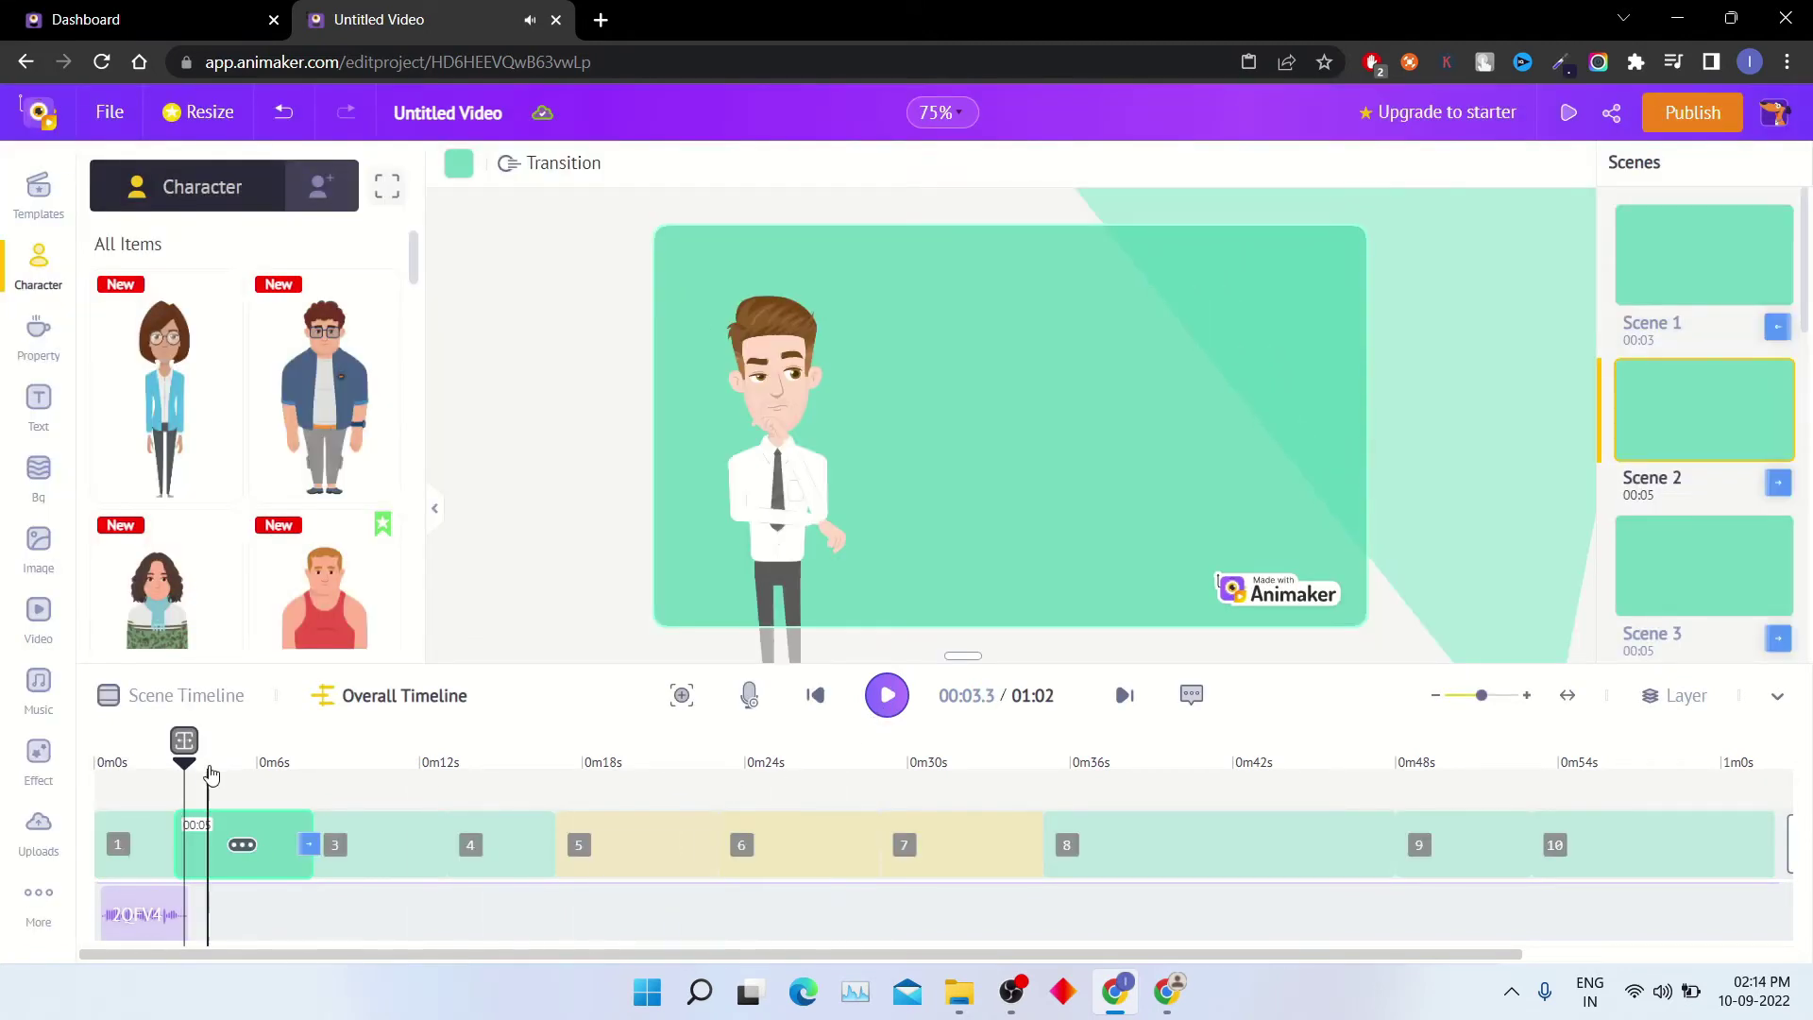
pyautogui.click(822, 695)
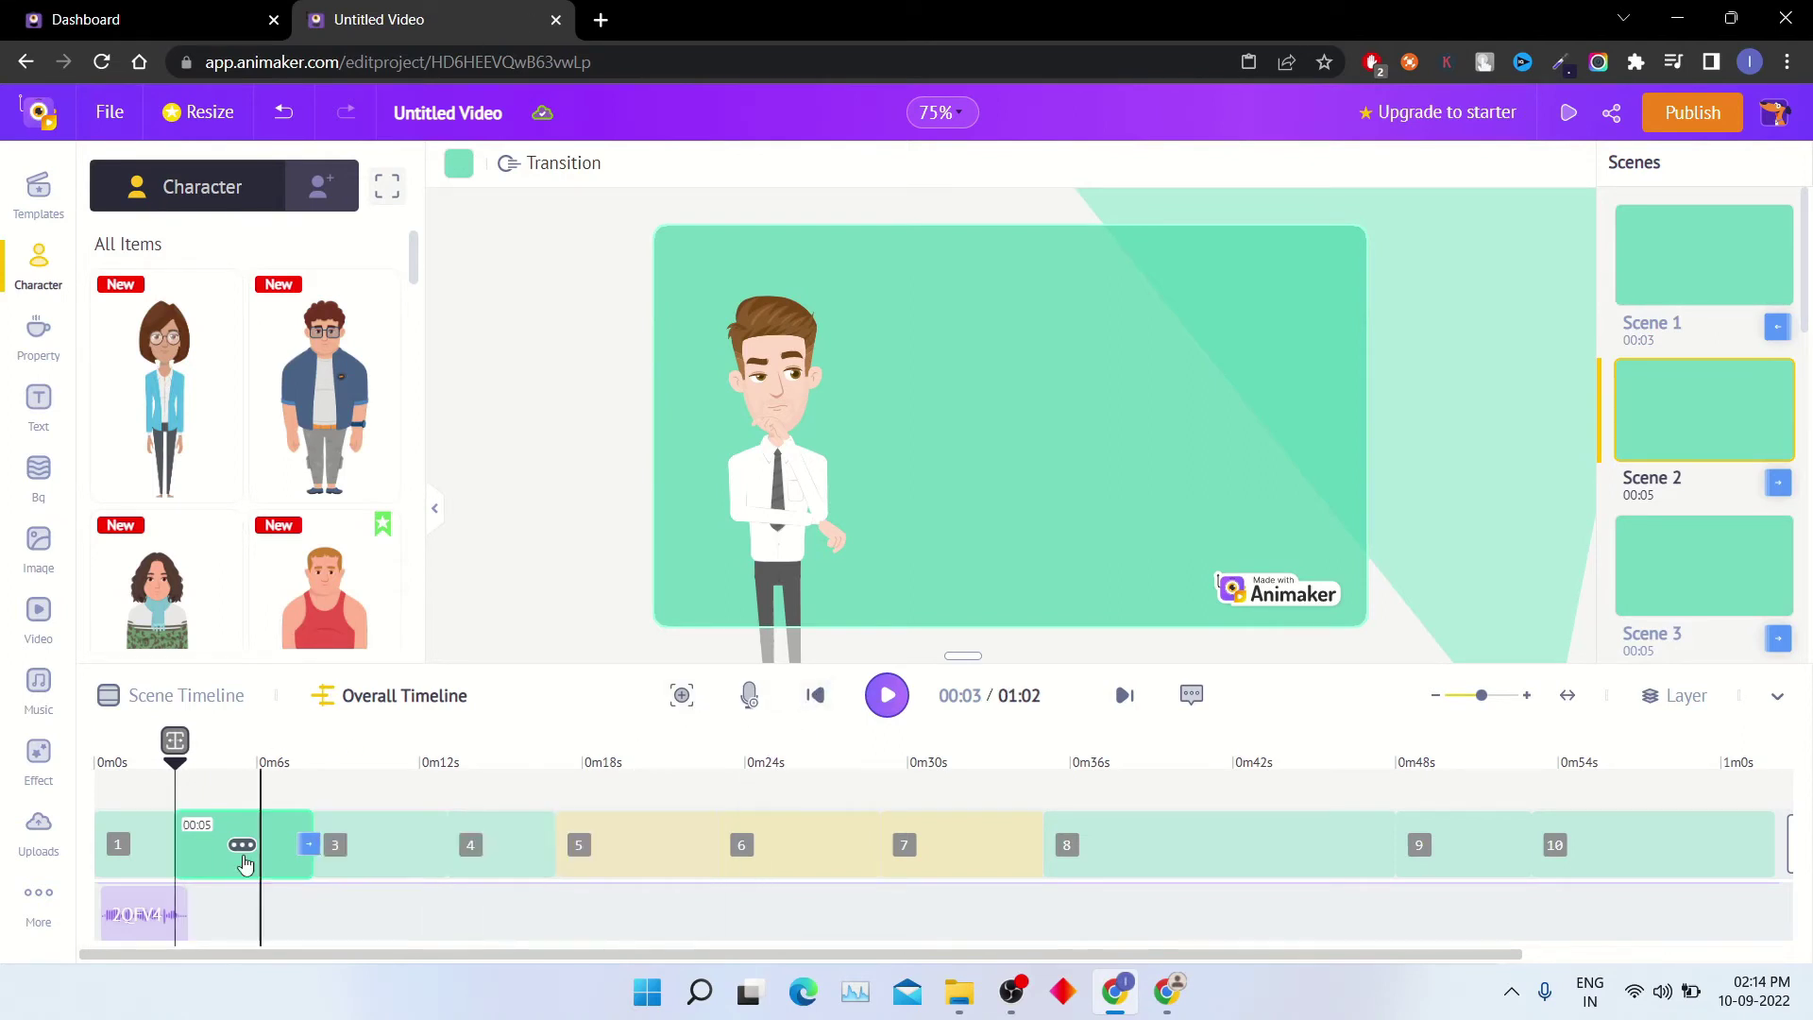
pyautogui.click(820, 697)
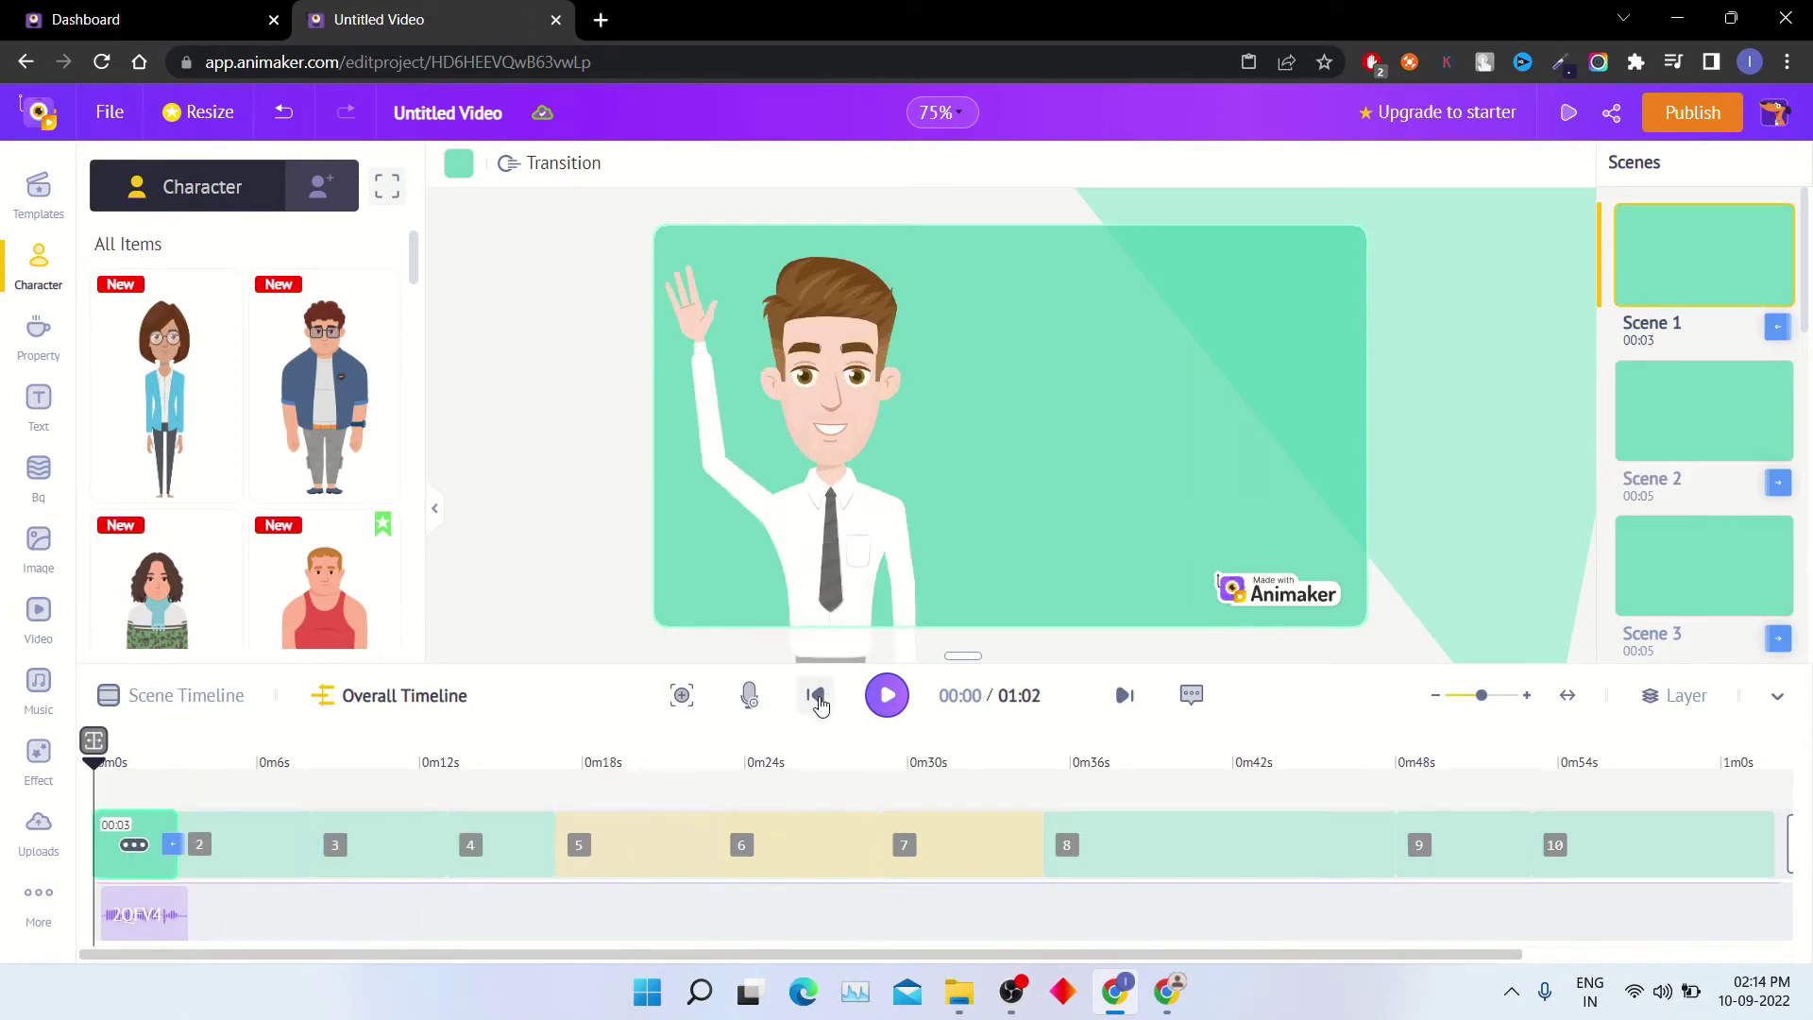
# Step: Try several actions on the Scene 1 character, including Standing And Crying and Standing And Talking, and apply Standing Folded Arms
pyautogui.click(848, 465)
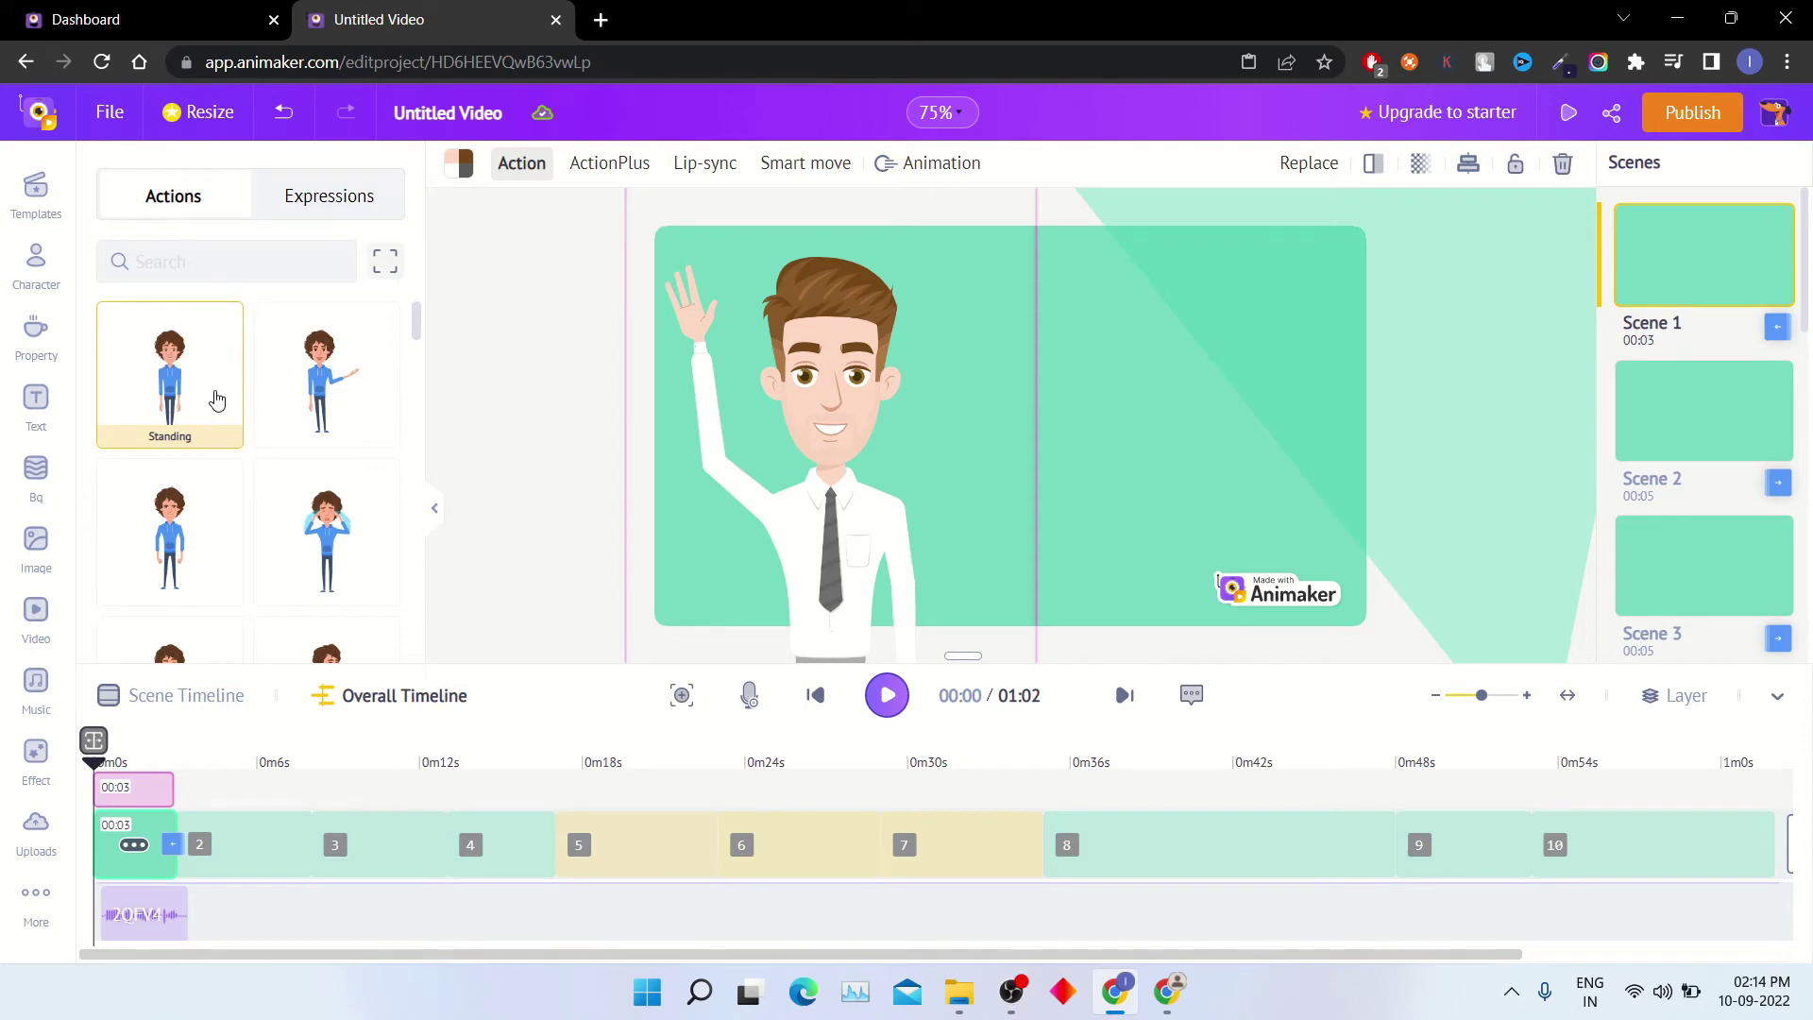
pyautogui.click(348, 416)
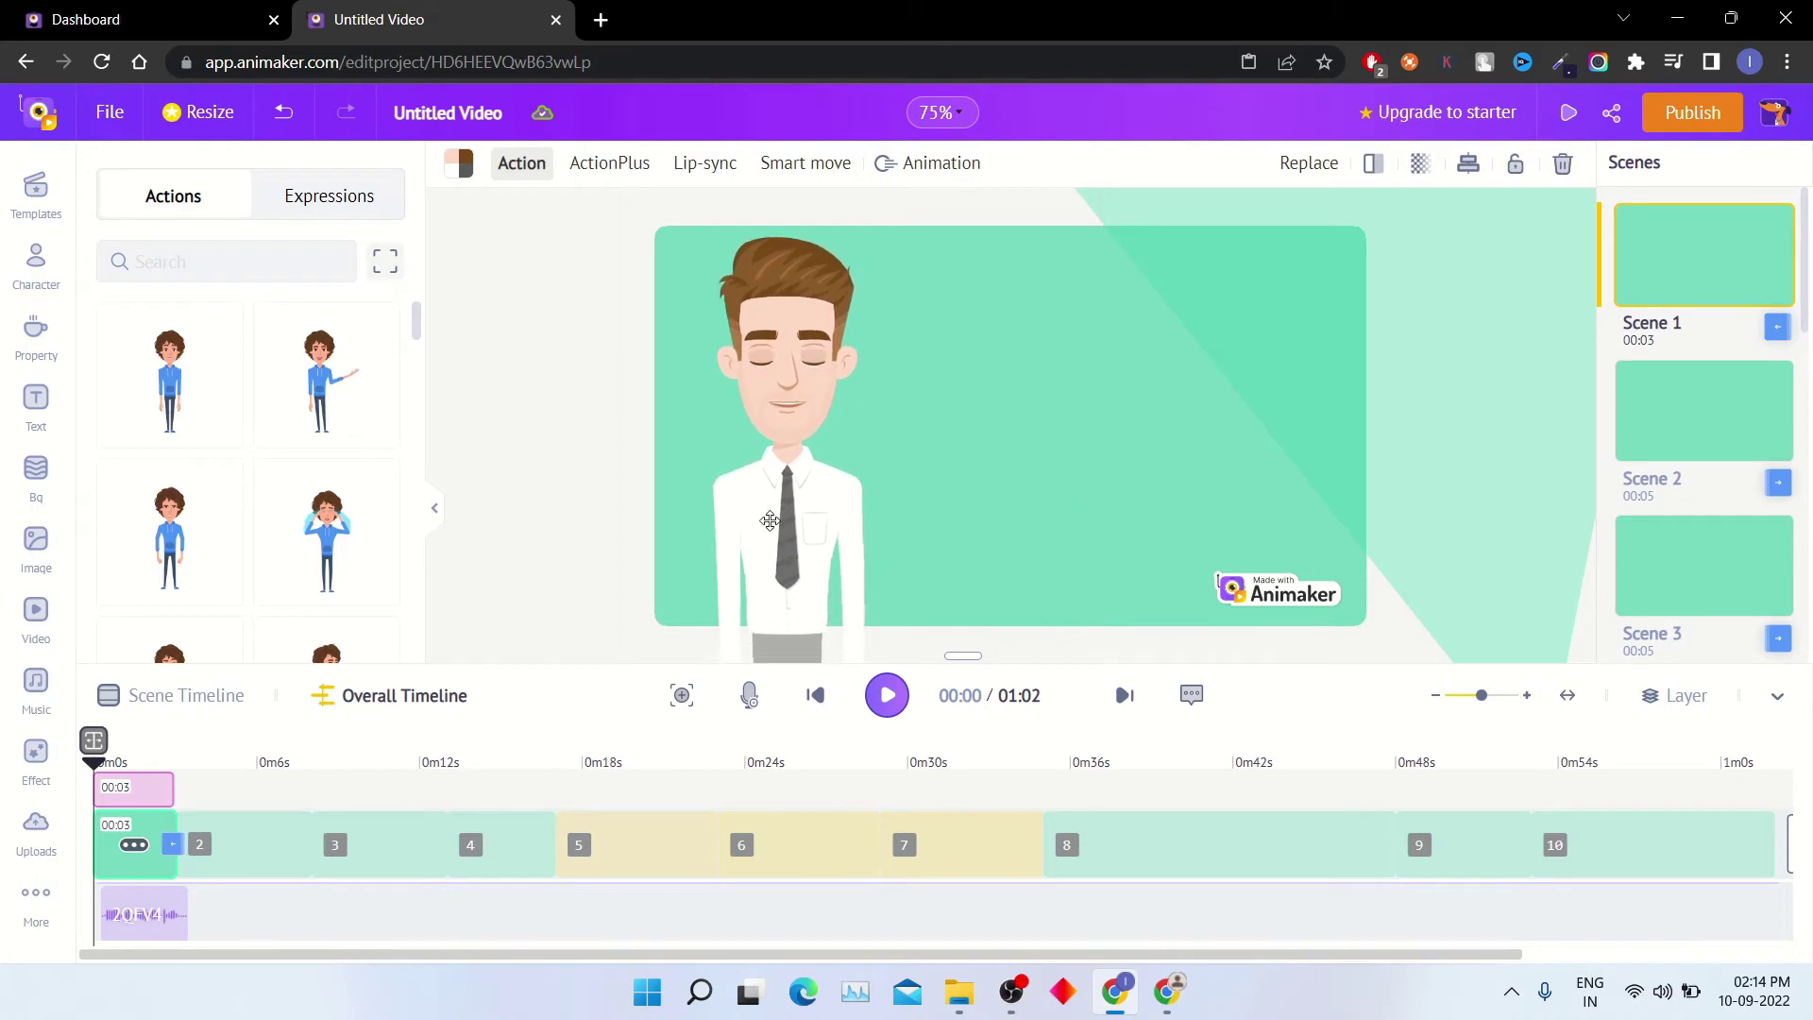
pyautogui.click(362, 559)
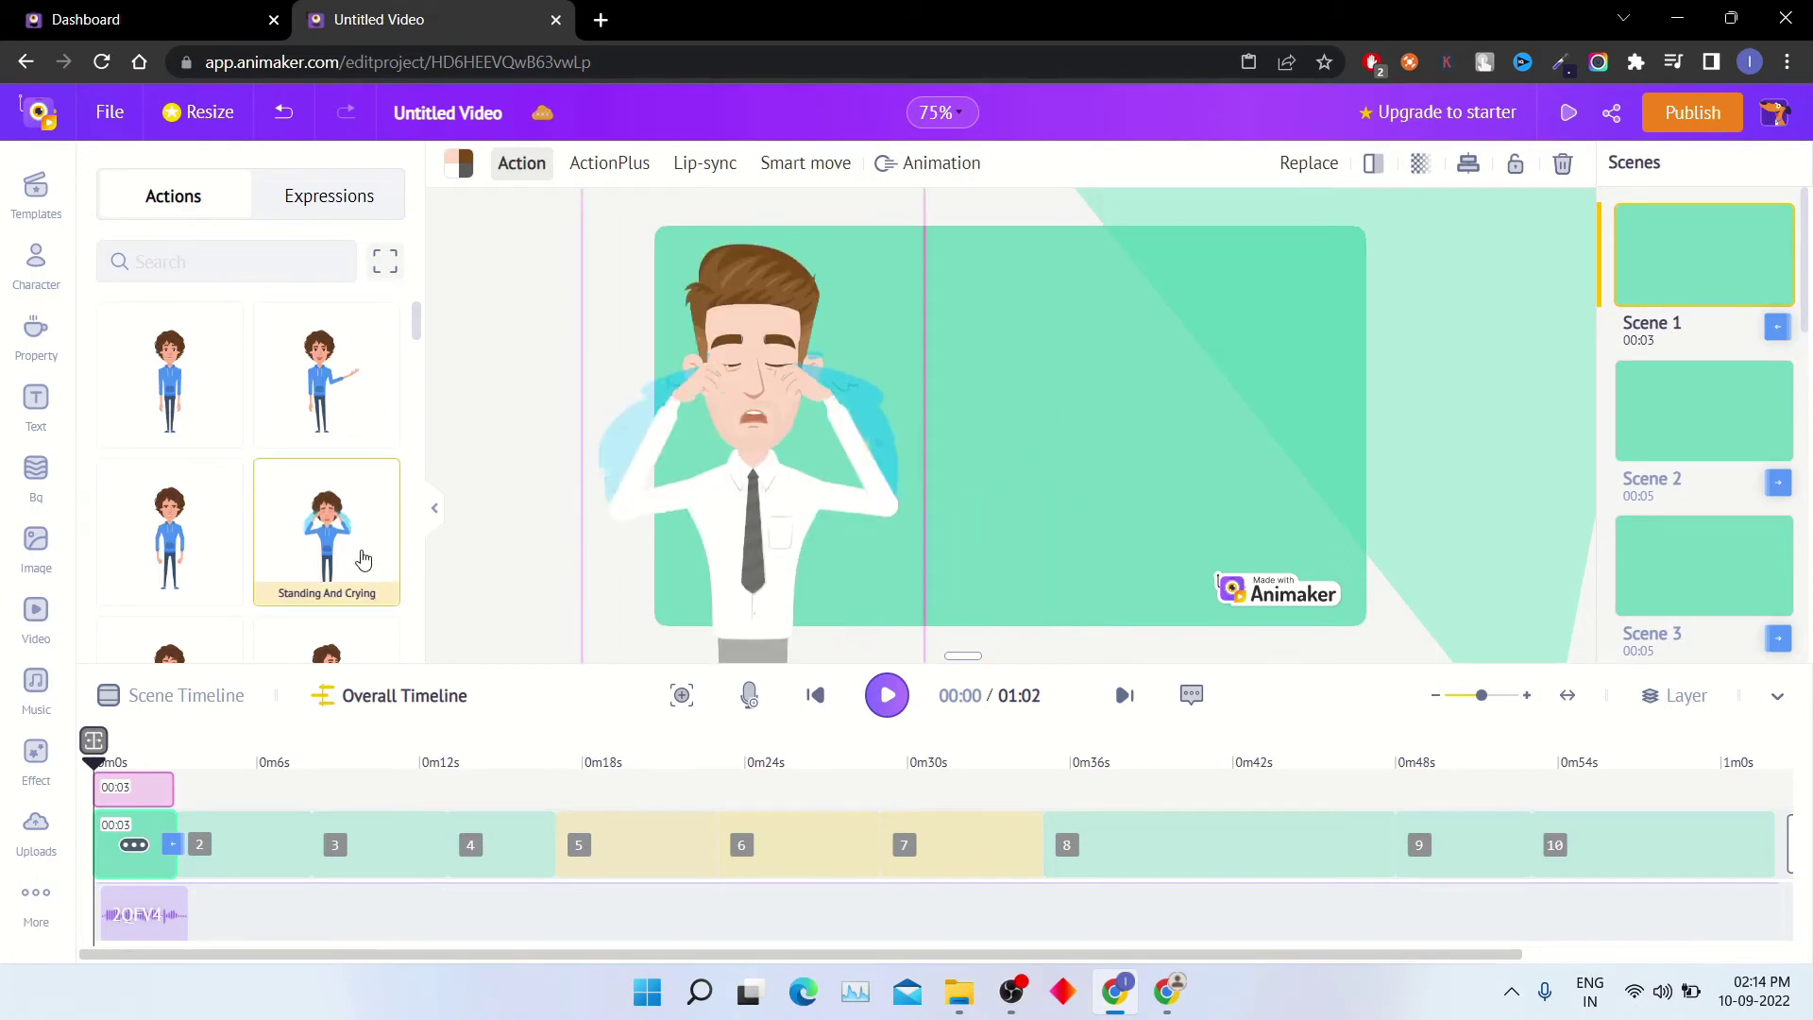
pyautogui.click(208, 574)
pyautogui.scroll(-3, 207, 566)
pyautogui.click(316, 468)
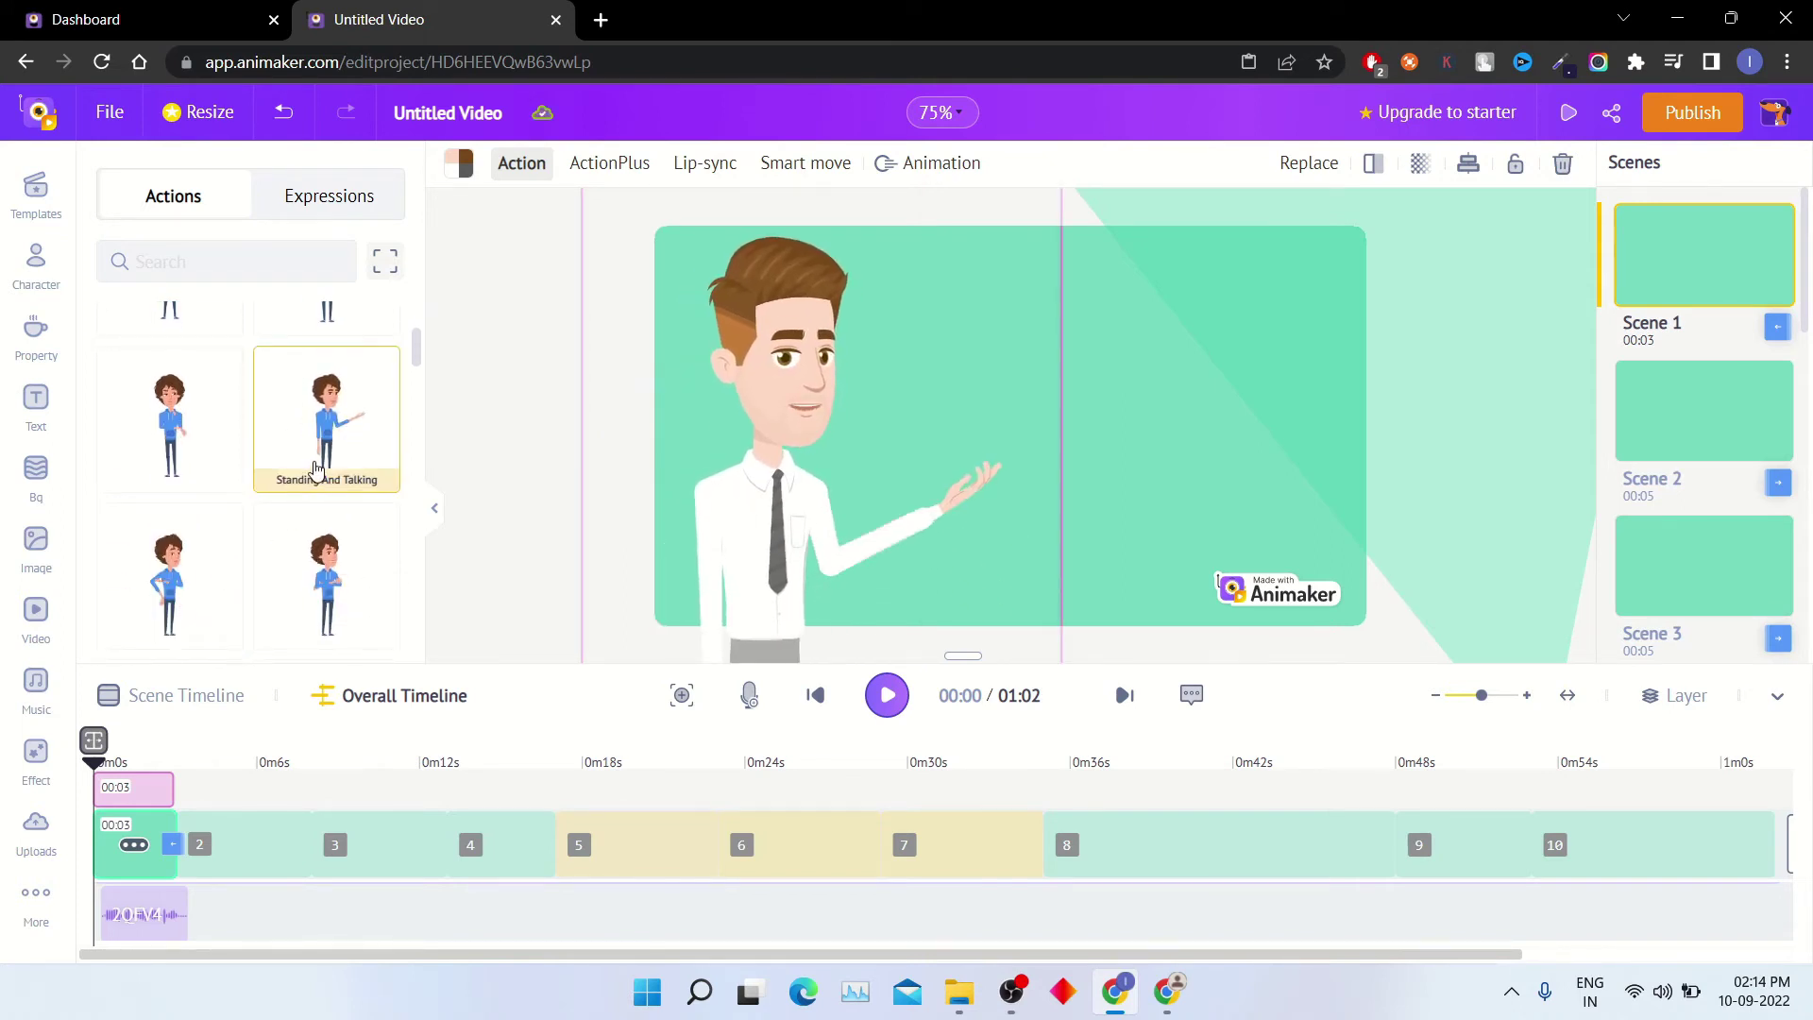
pyautogui.click(305, 553)
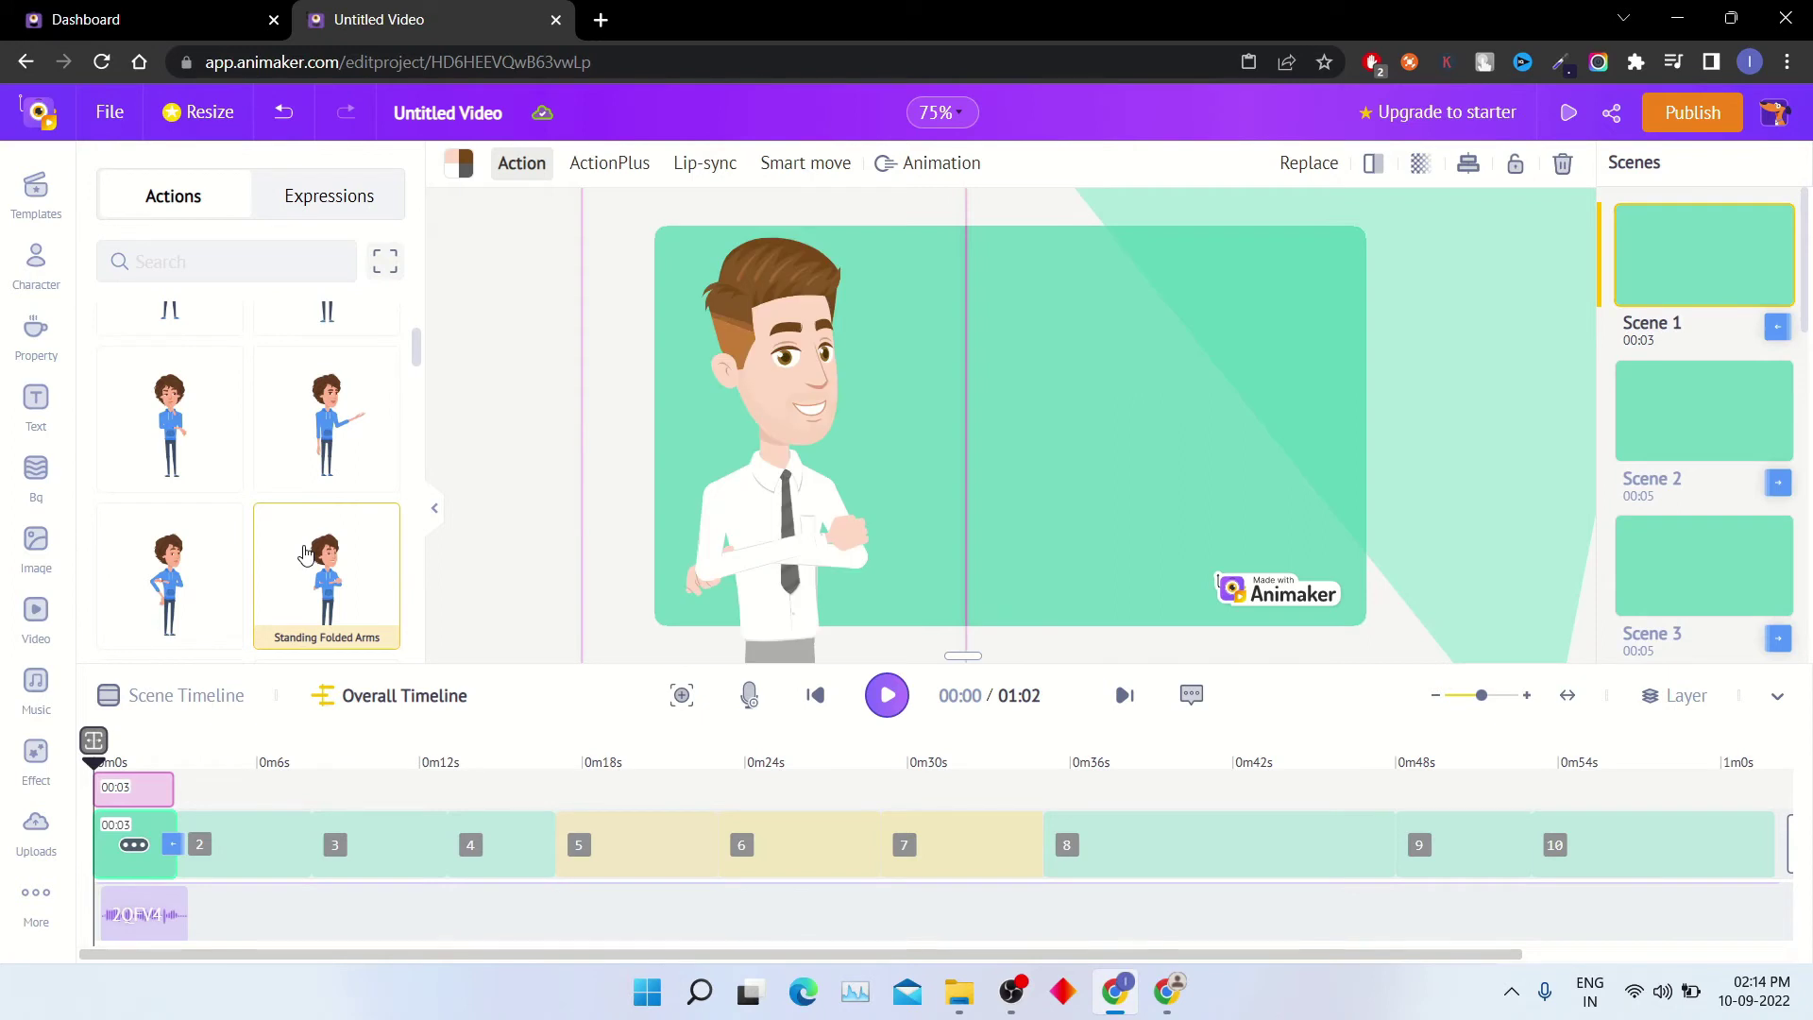
pyautogui.scroll(-3, 307, 538)
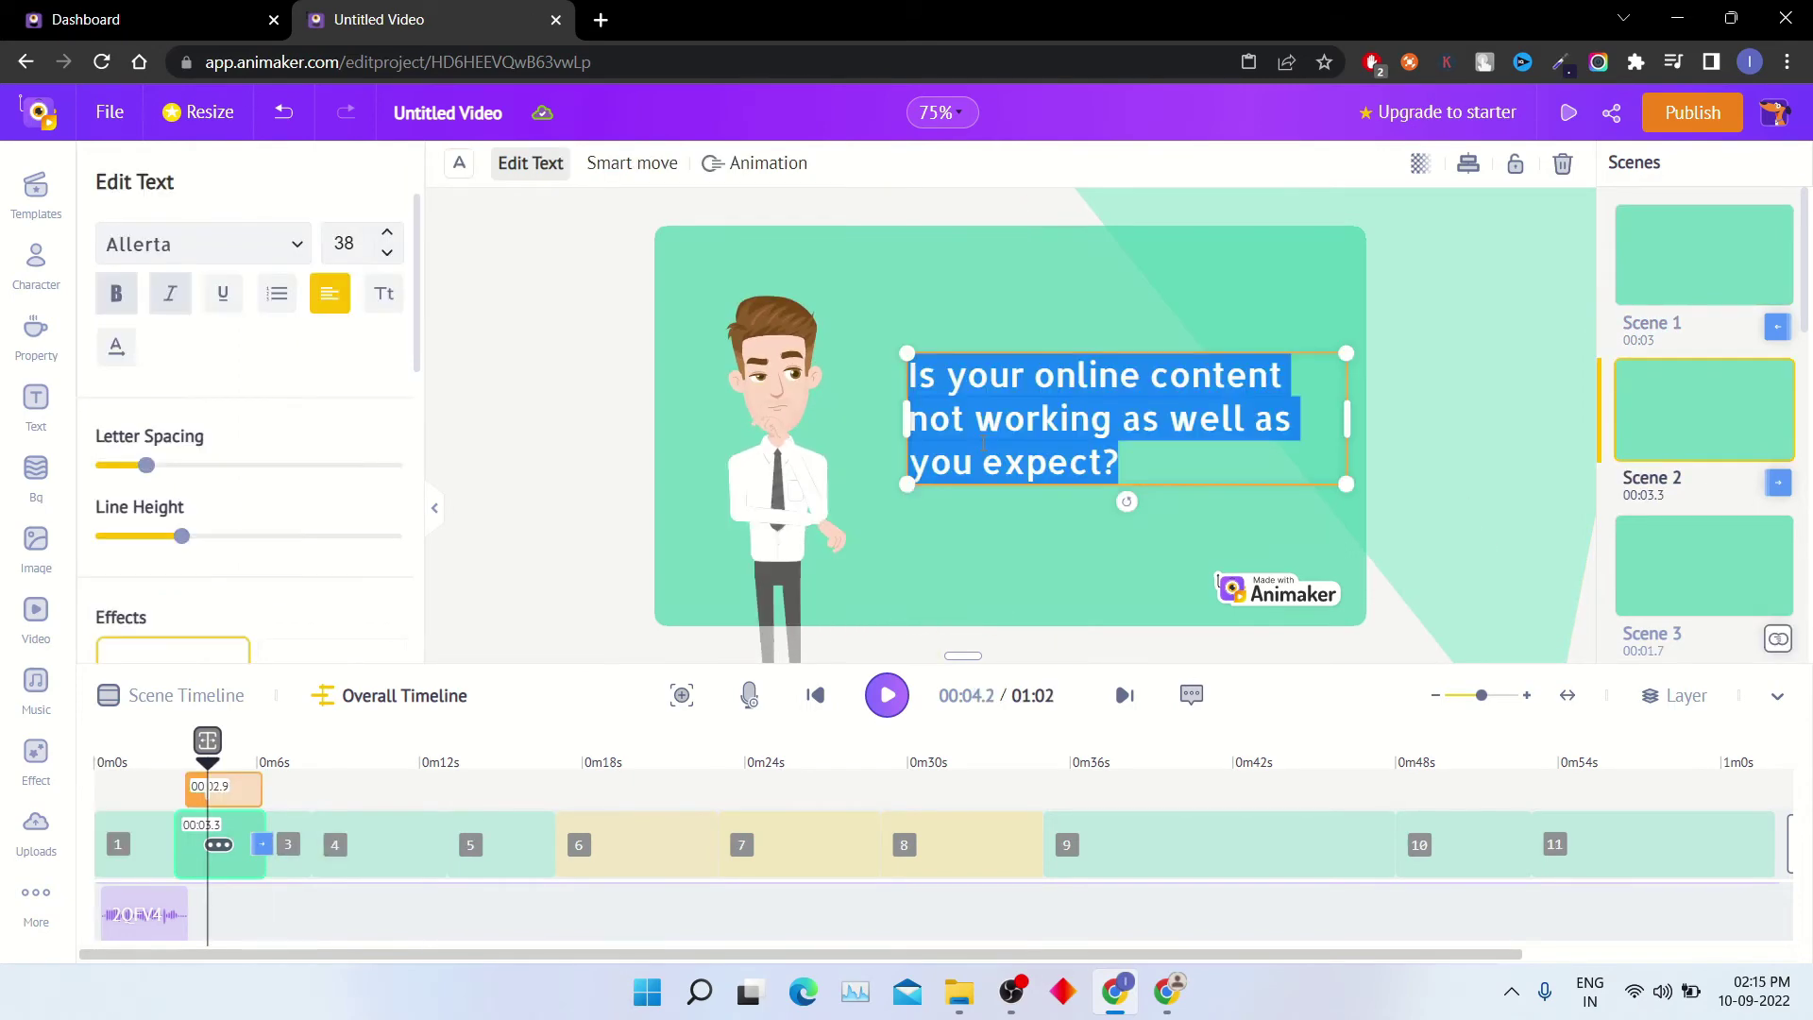
# Step: Replace the "Is your online content not working as well as you expect?" text in Scene 2 with text starting "Subscribe My Youtube"
pyautogui.write('Subscribe My')
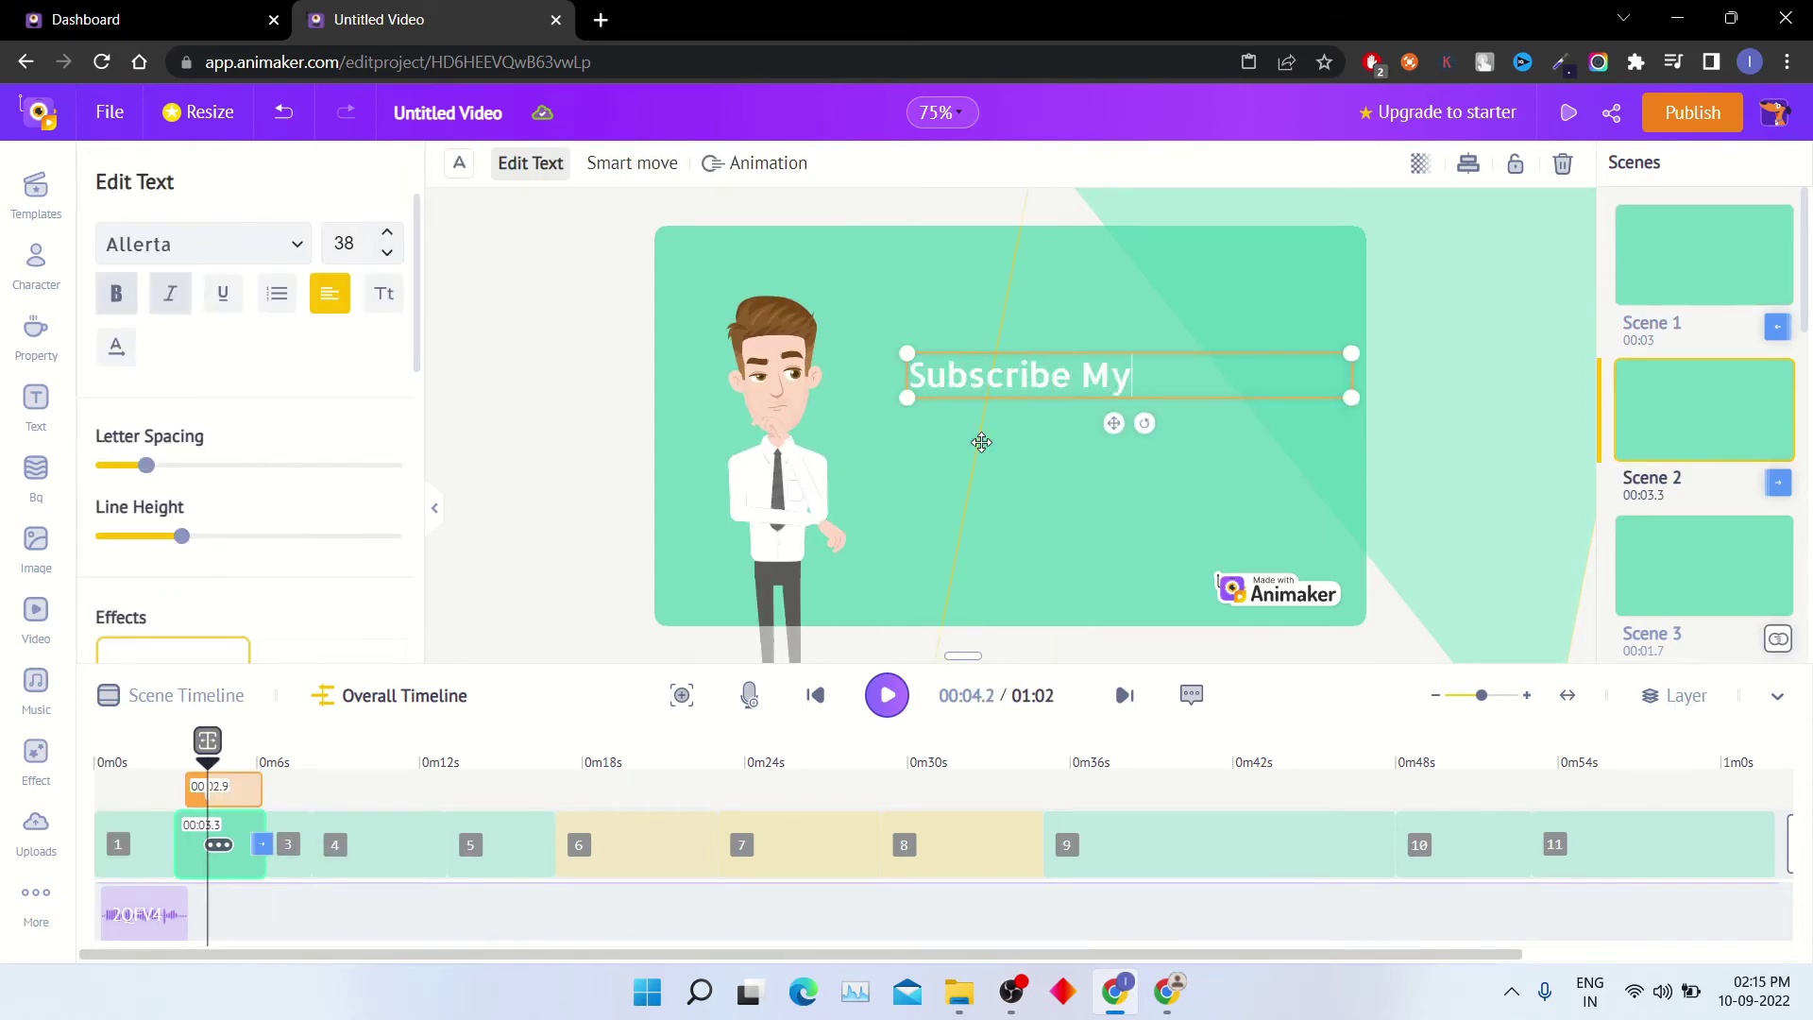
pyautogui.write(' Youtube Chann')
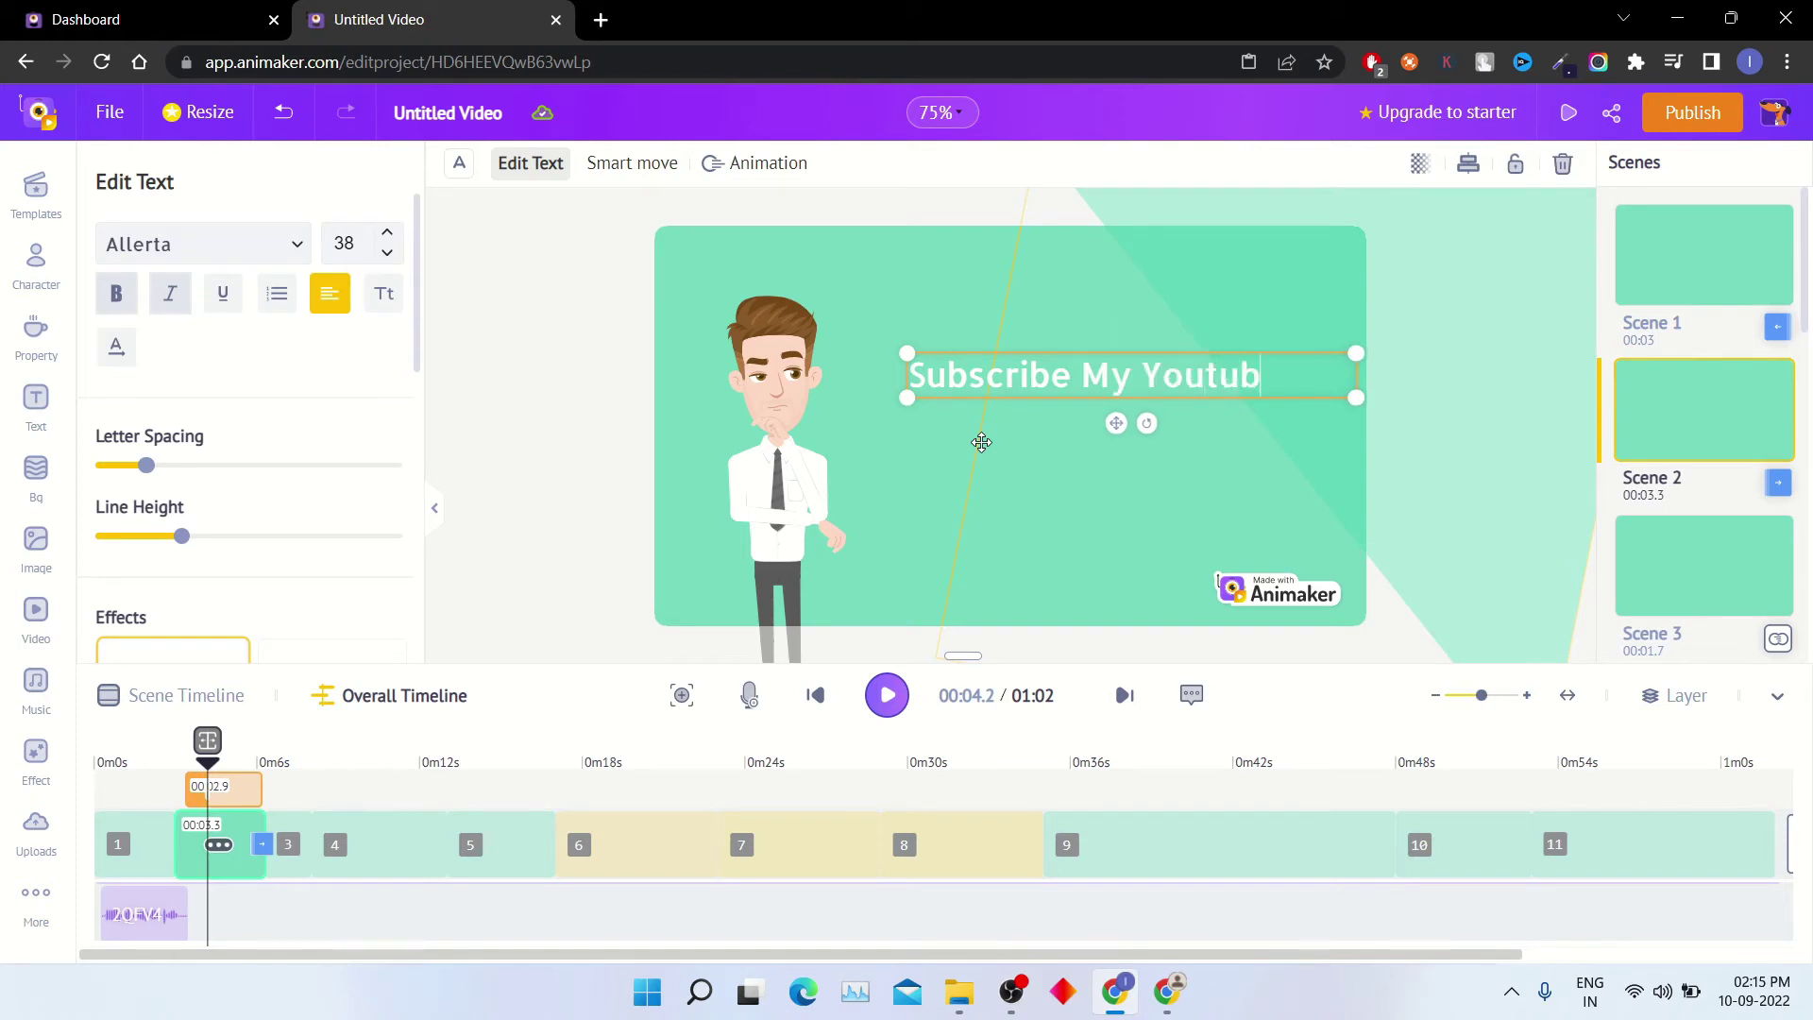